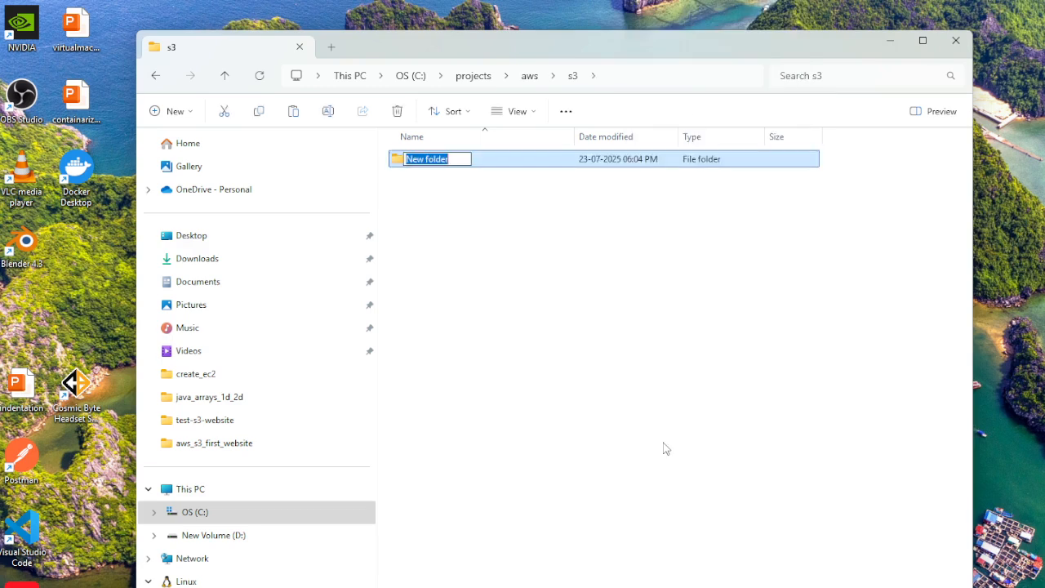
Name the new folder in the s3 directory s3-demo-website and open it.
type("s3")
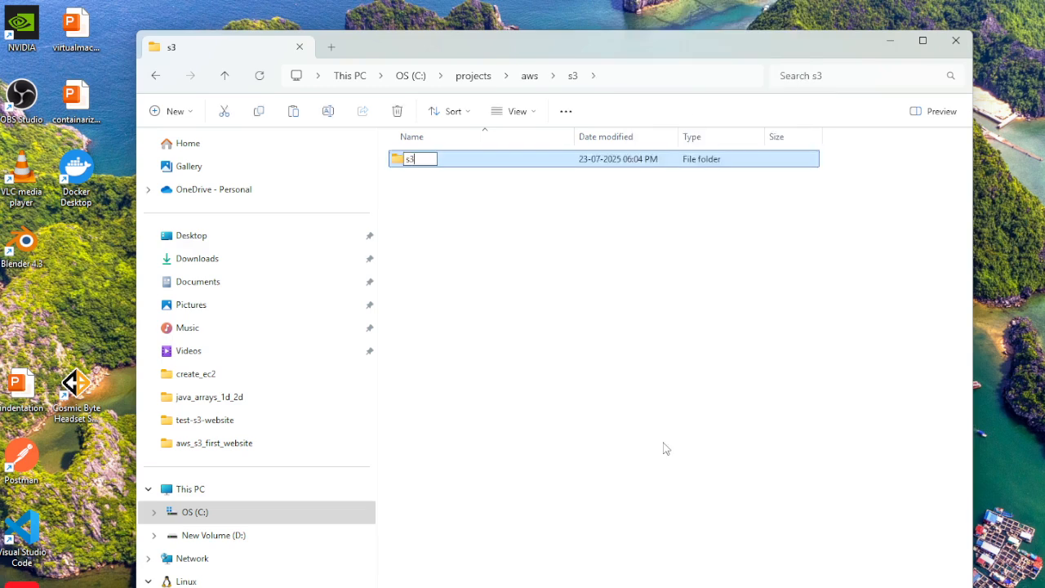
type("-demo-website")
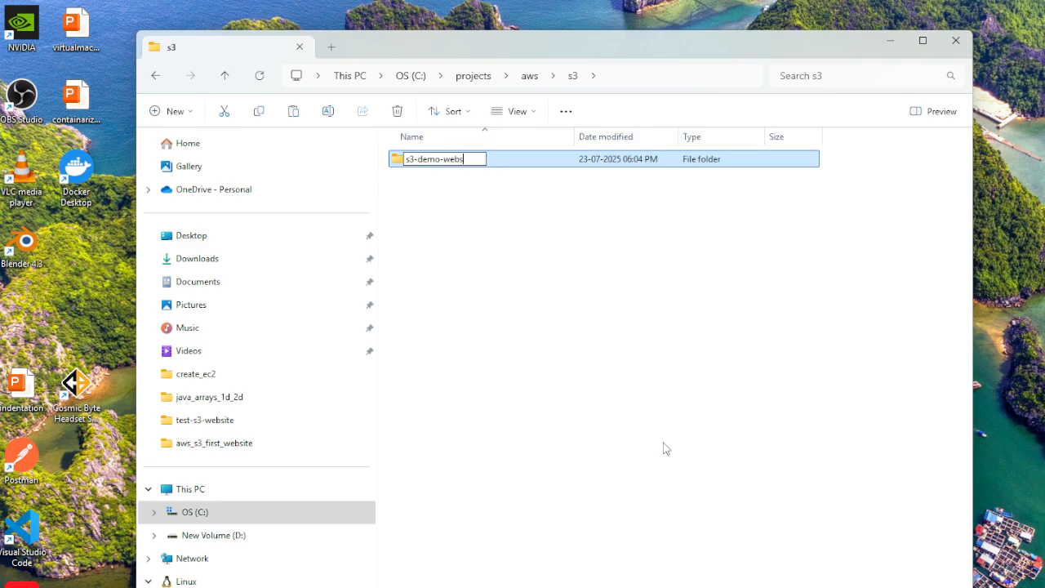
key("Return")
key("Return")
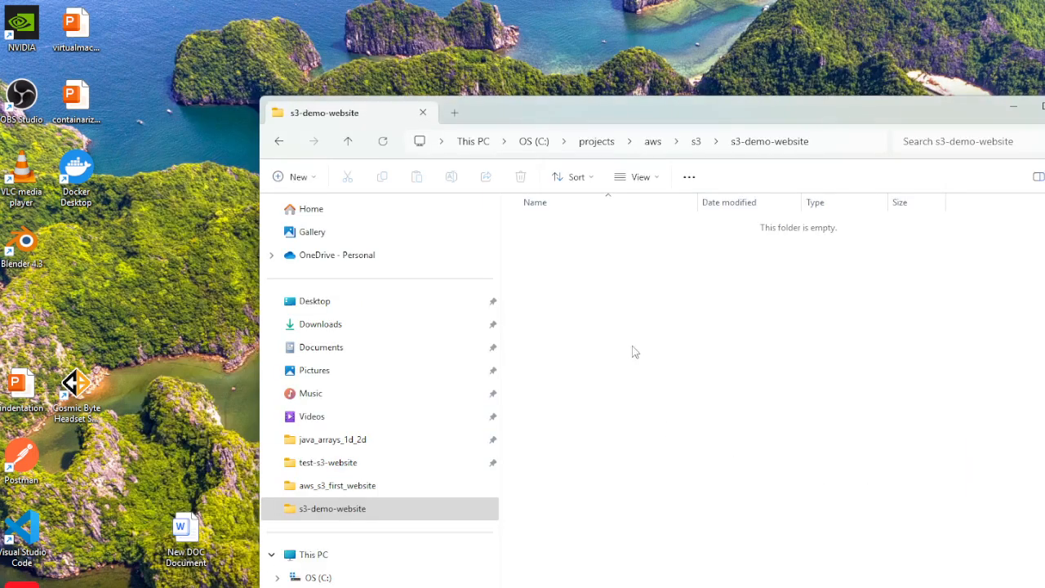
Create a text document named index in the s3-demo-website folder.
right_click(561, 330)
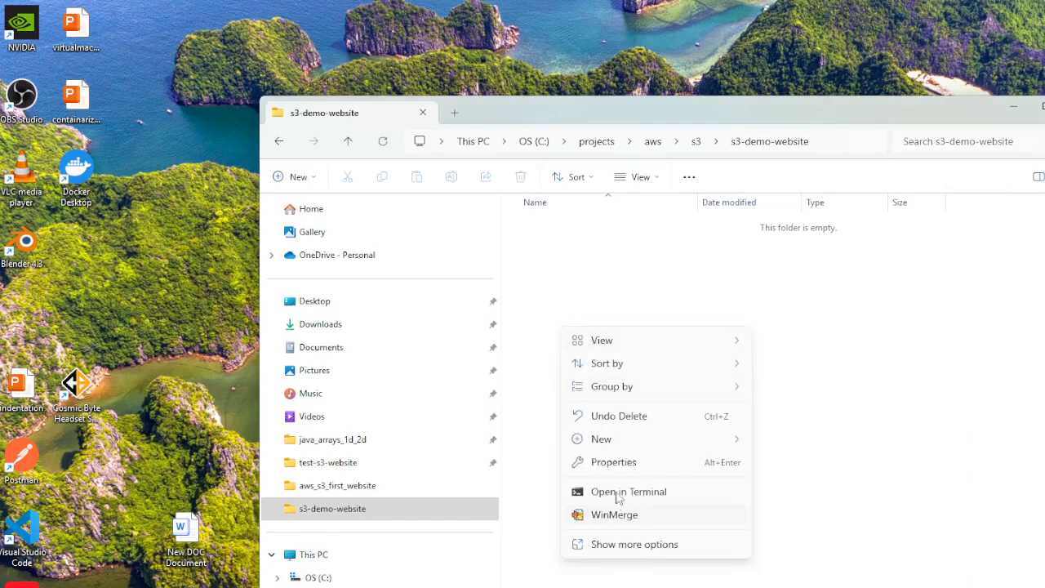
mouse_move(658, 444)
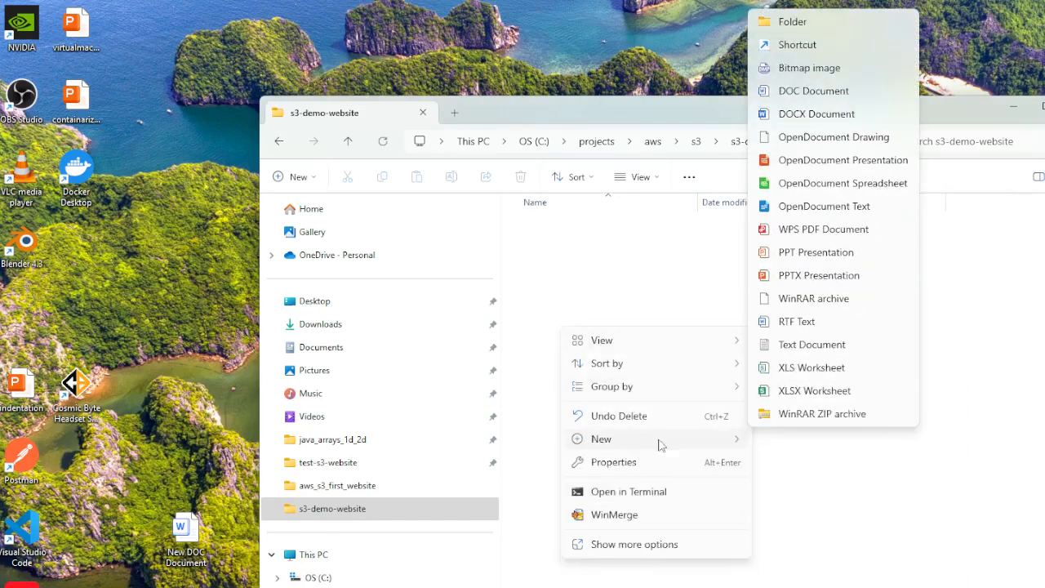
left_click(807, 350)
type("inde")
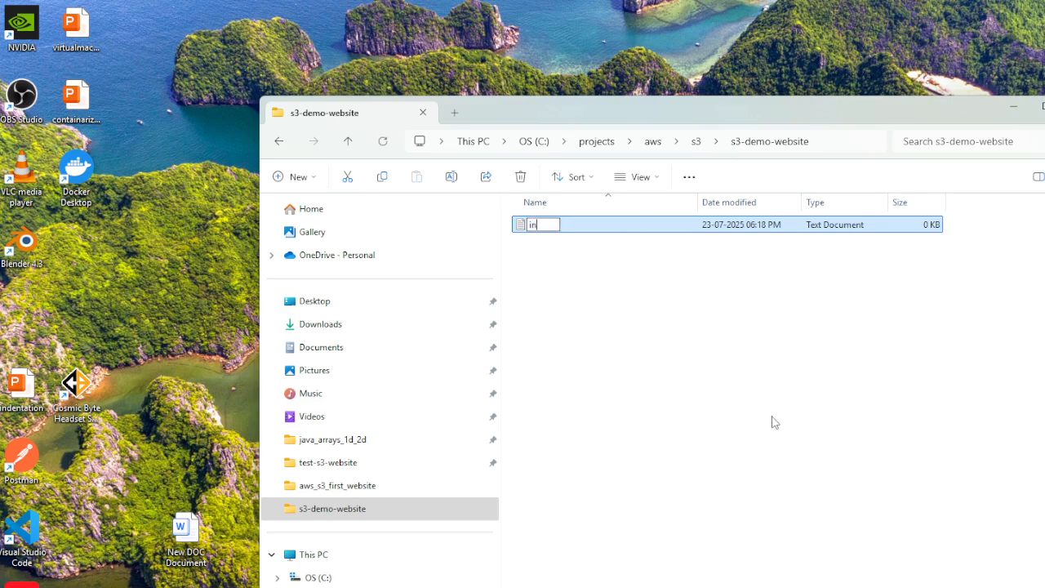
key("Return")
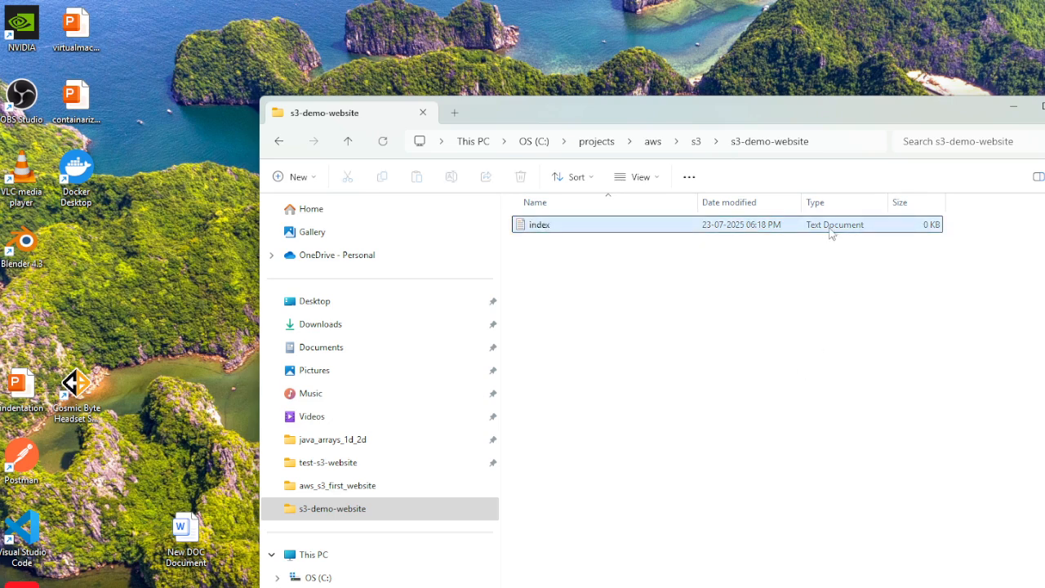
left_click(642, 306)
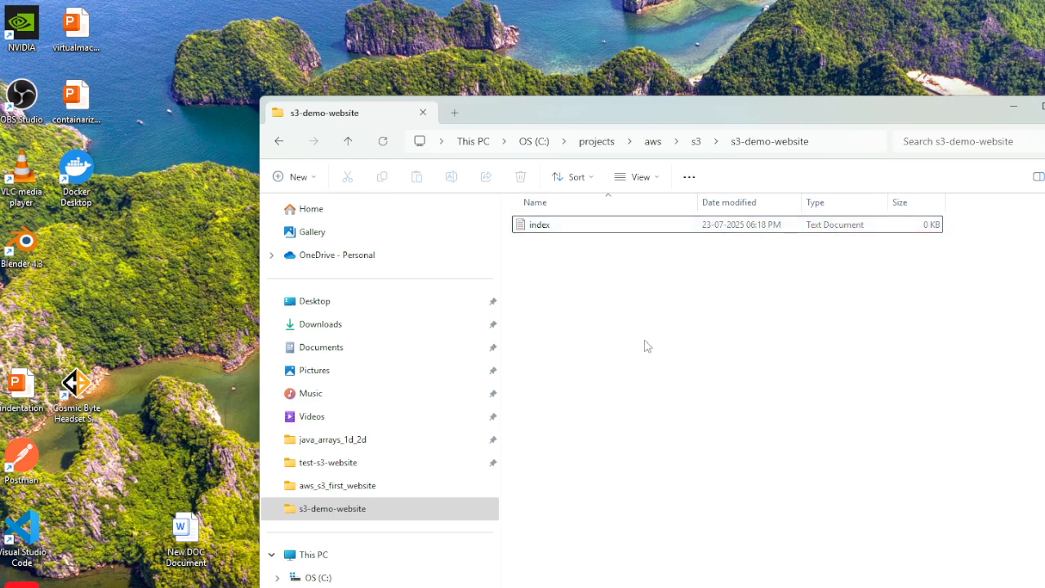
Open the index text document in Notepad++ and paste in the HTML page with the headings "Welcome to My Website" and "AMAZON S3".
left_click(549, 233)
right_click(551, 229)
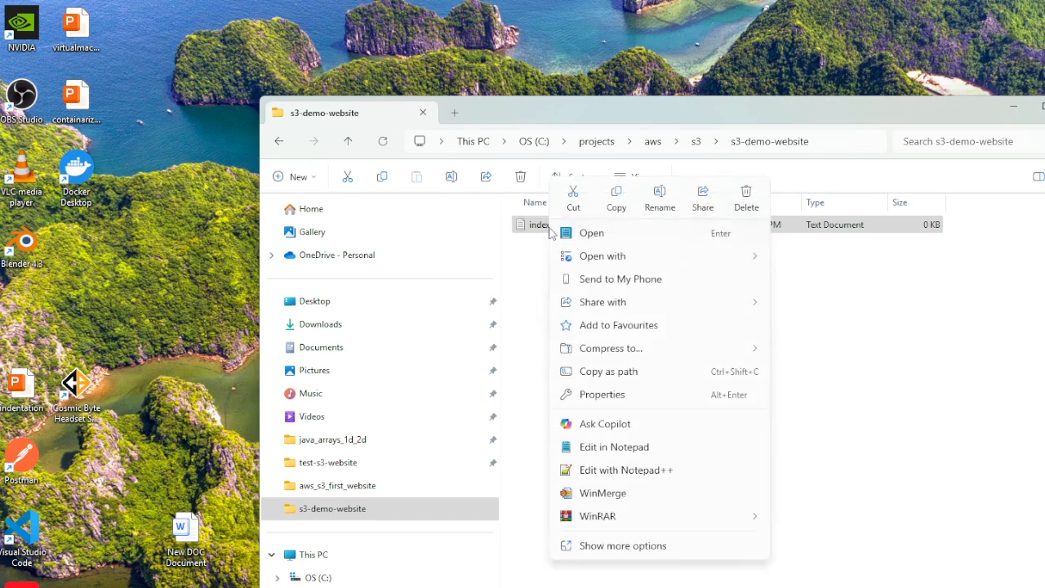
left_click(613, 472)
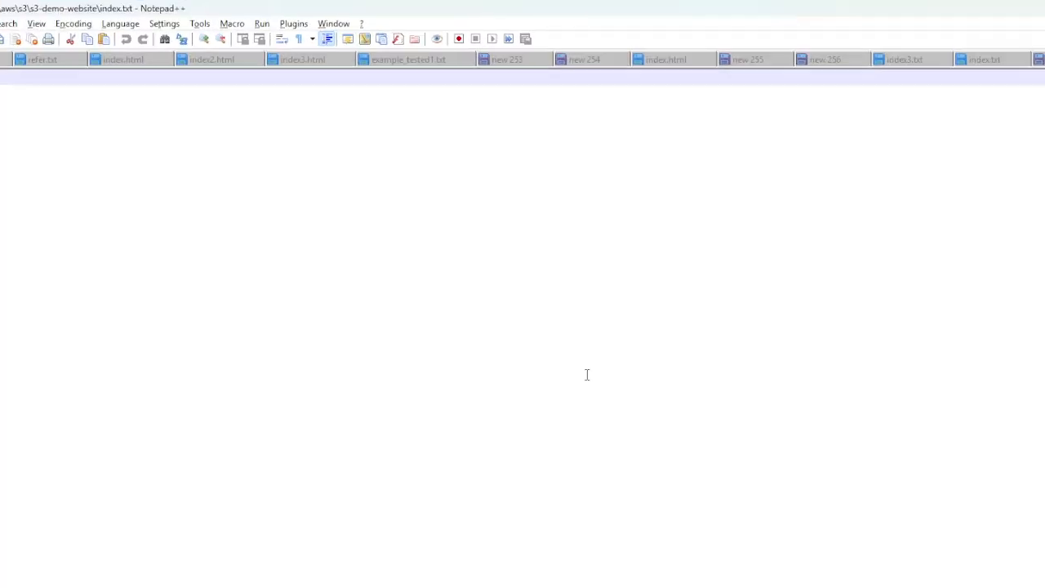
left_click(1044, 8)
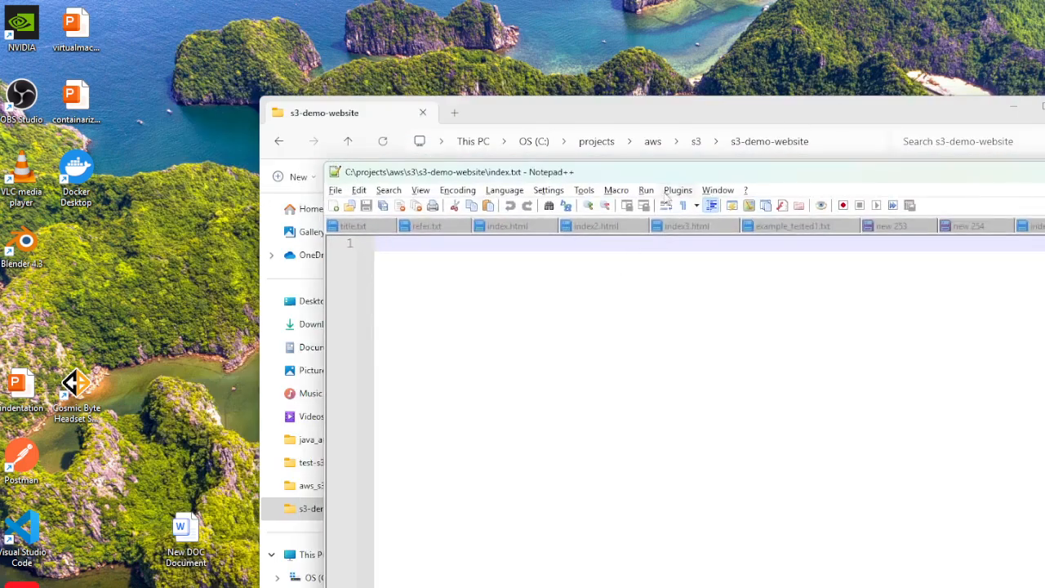
left_click_drag(702, 168, 640, 112)
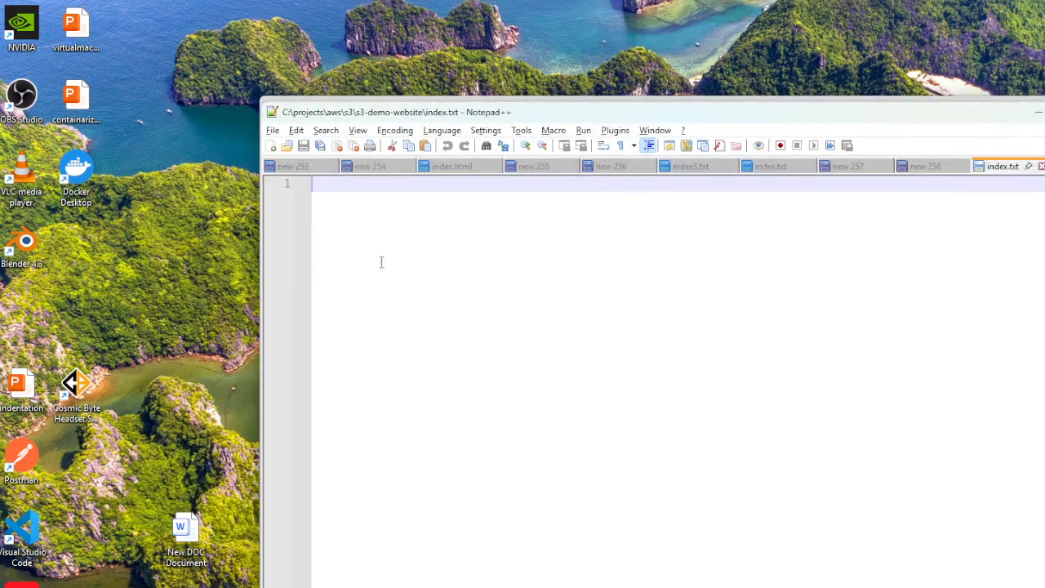
type("<html> <head> </head> <body>     <h1>Welcome to My Website</h1>     <p>This is a simple static page with images.</p>      <h2>AMAZON S3</h2>  </body> </html>")
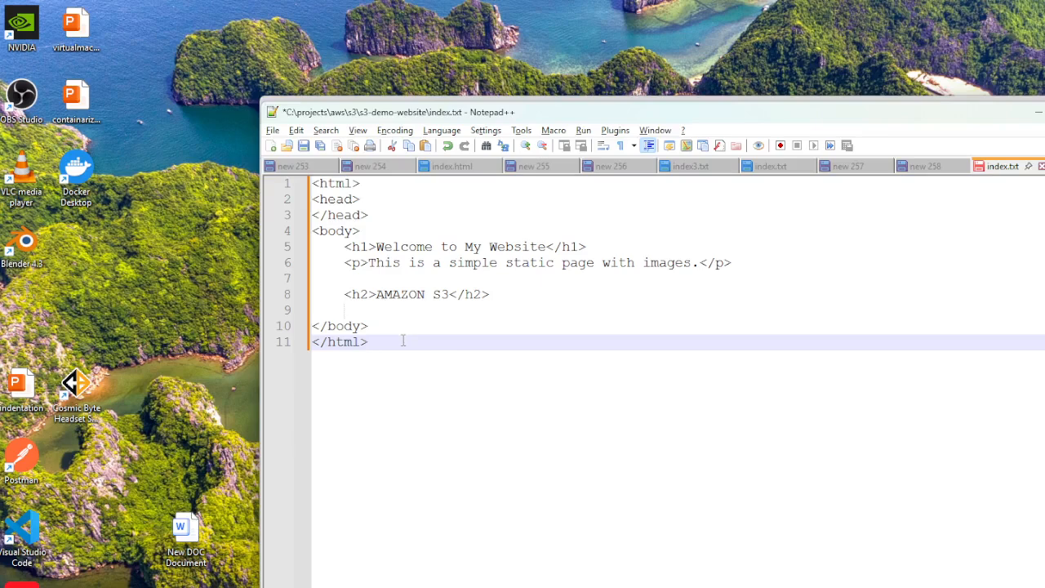
Examine the page's HTML structure: the head, the body, its headings and paragraph, and the closing tags.
left_click_drag(315, 185, 380, 216)
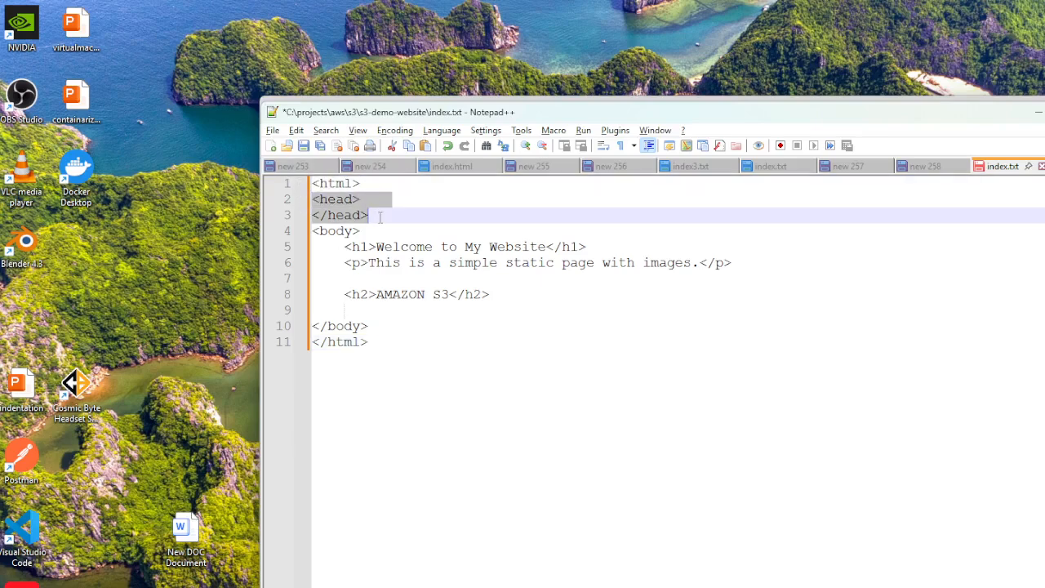
left_click_drag(315, 231, 436, 319)
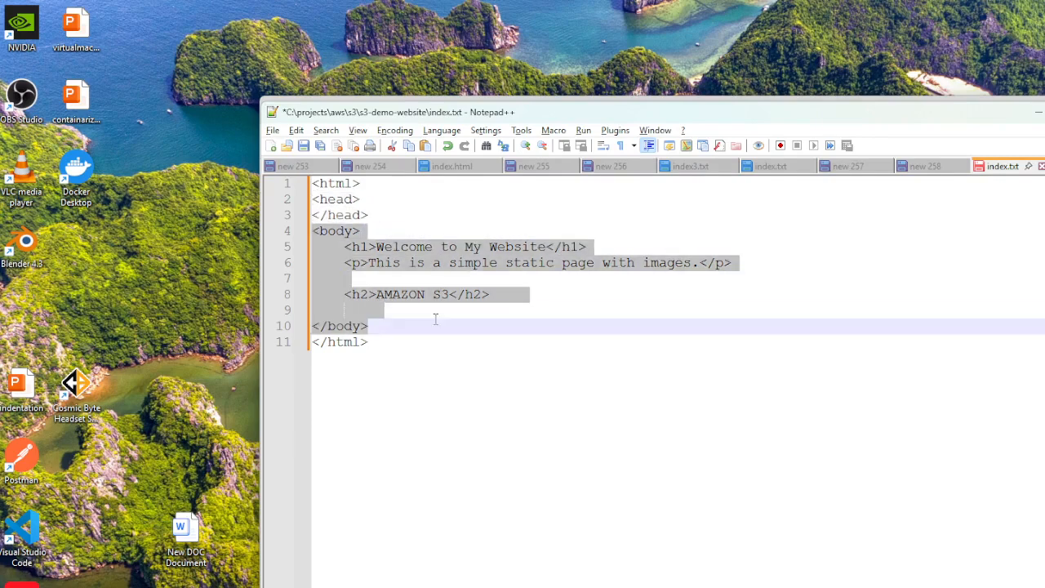
left_click(552, 337)
left_click_drag(342, 246, 599, 251)
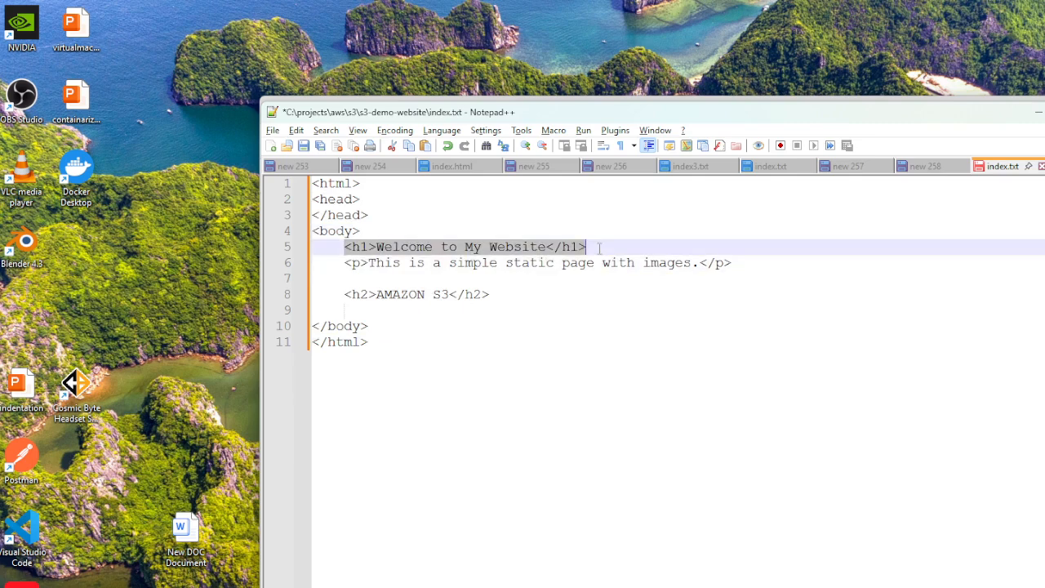
left_click_drag(328, 266, 759, 266)
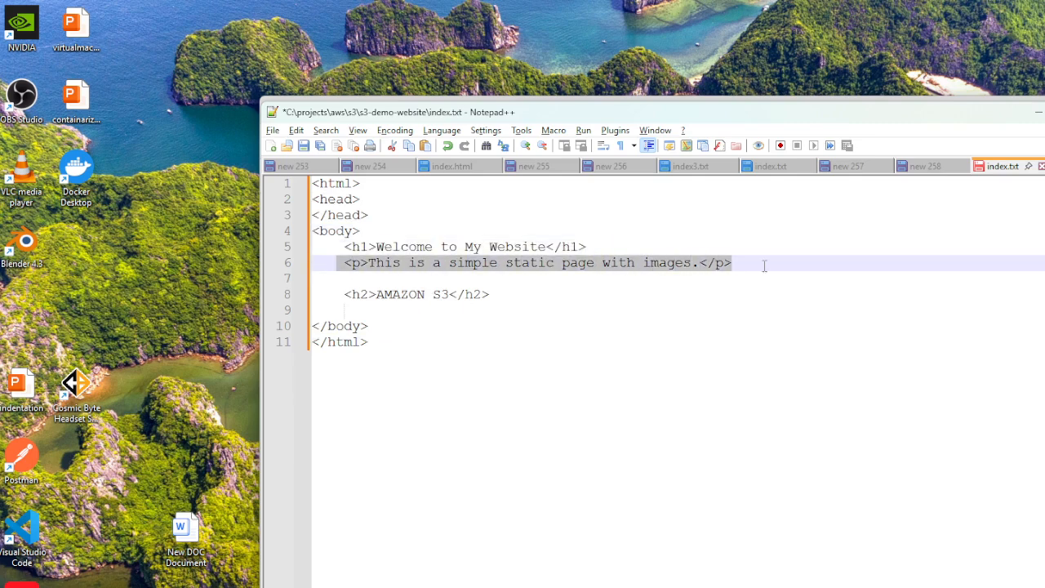
left_click_drag(345, 296, 515, 295)
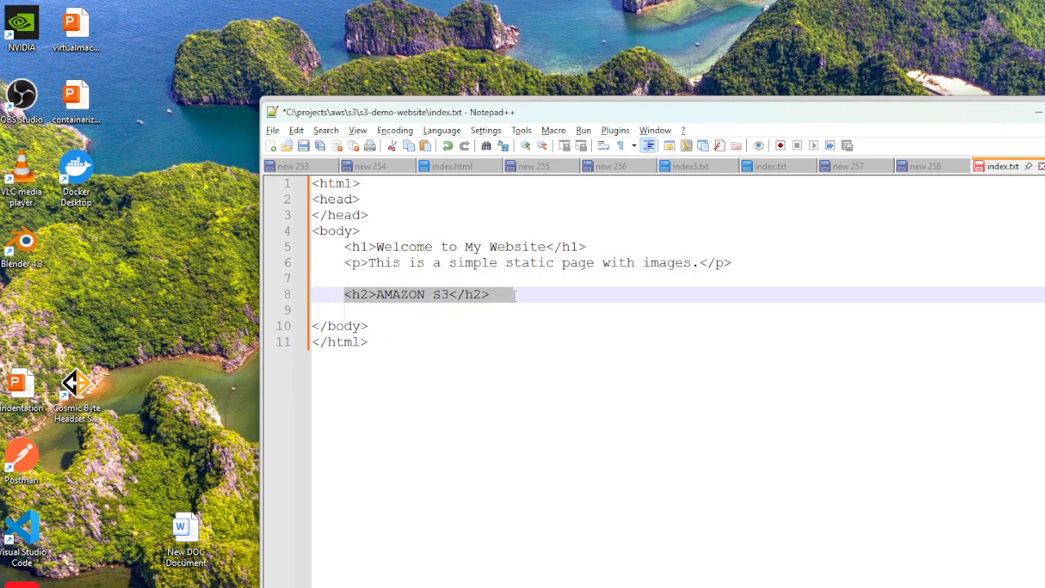
left_click(406, 354)
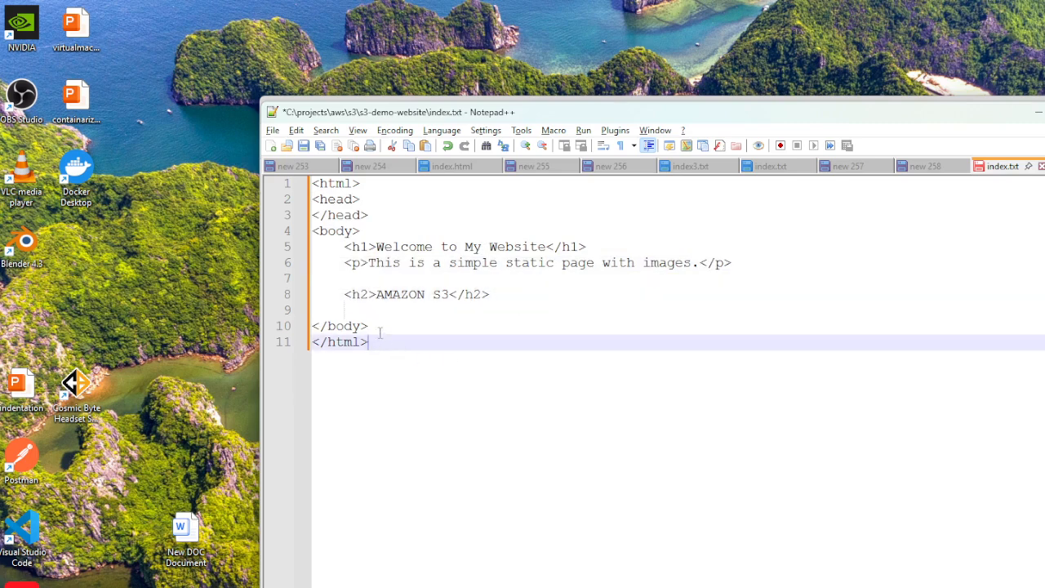
left_click_drag(372, 328, 312, 327)
left_click_drag(374, 342, 309, 344)
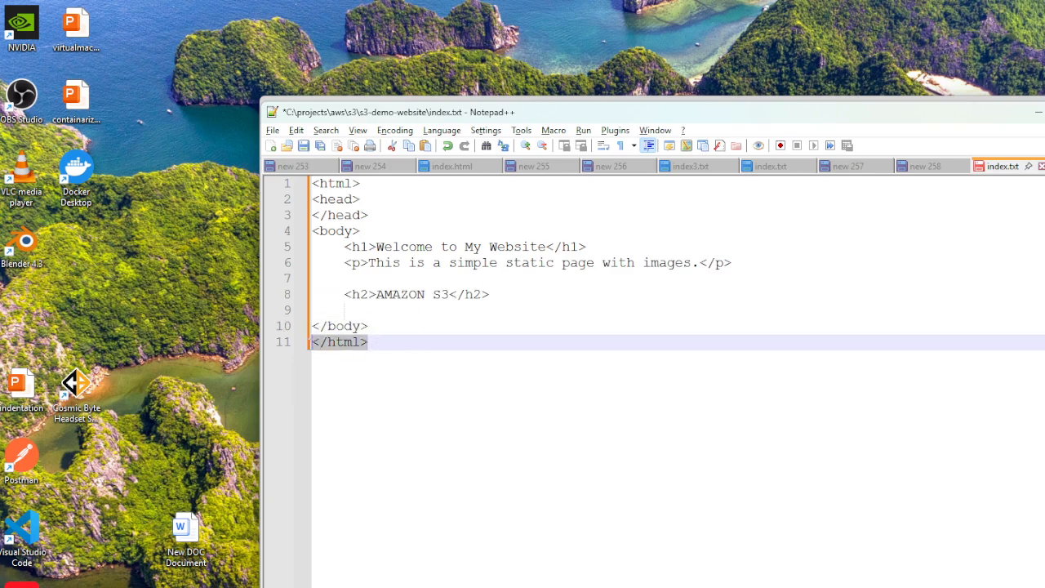
left_click(589, 364)
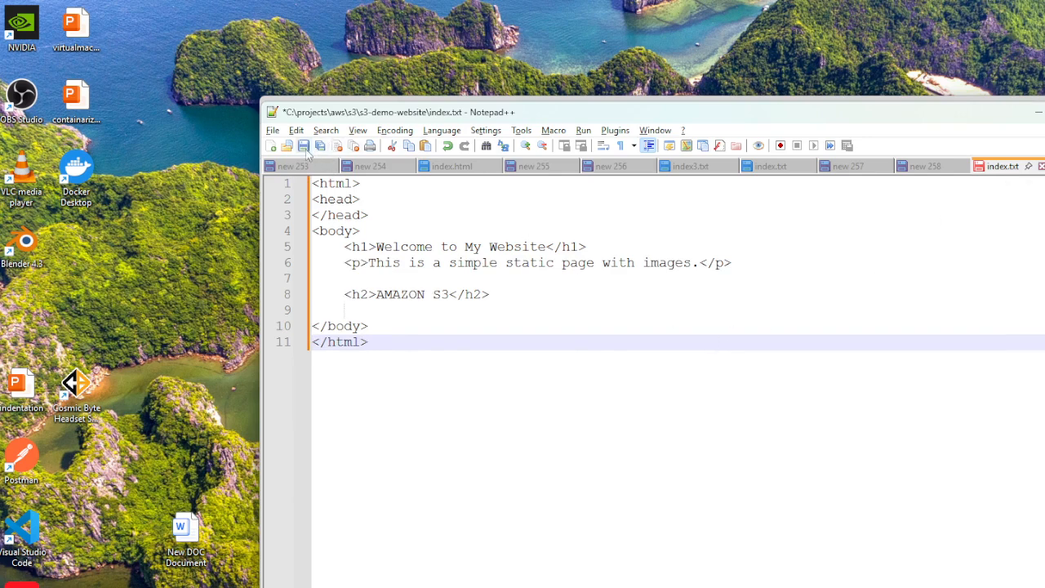
Save the document under the name index as a Hyper Text Markup Language file with the extension appended.
left_click(273, 131)
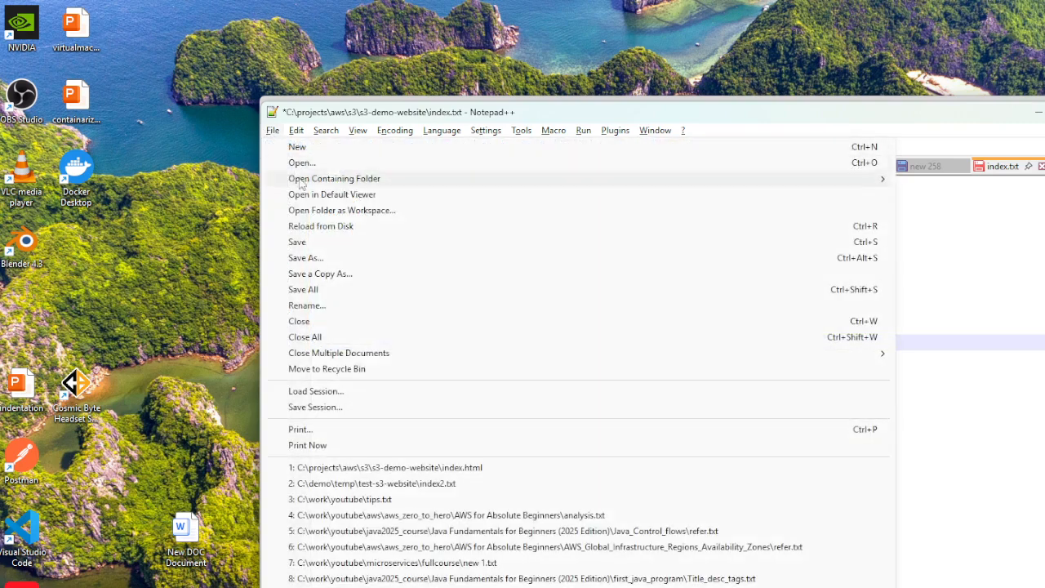
left_click(307, 258)
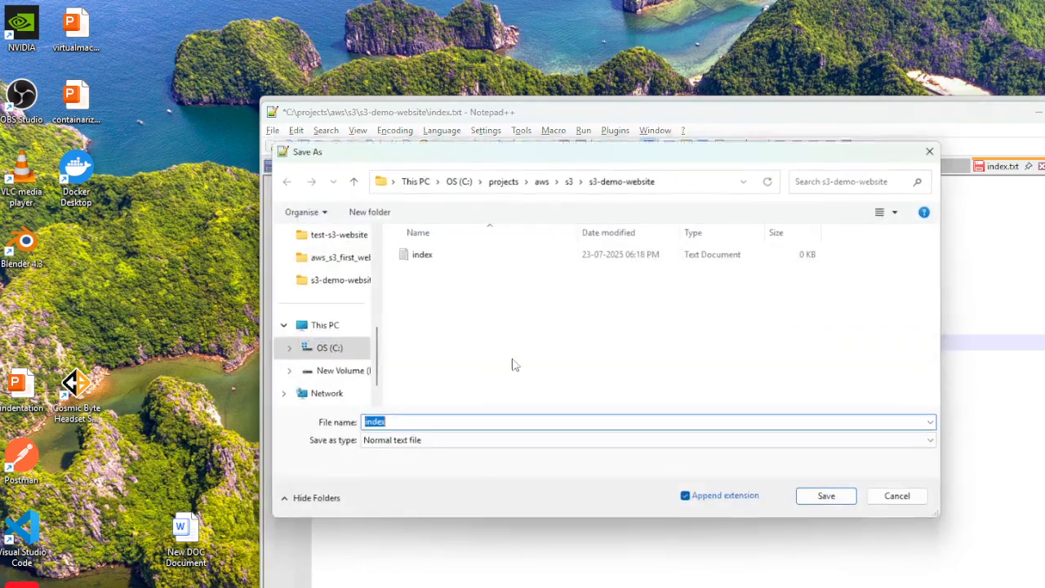
left_click(425, 442)
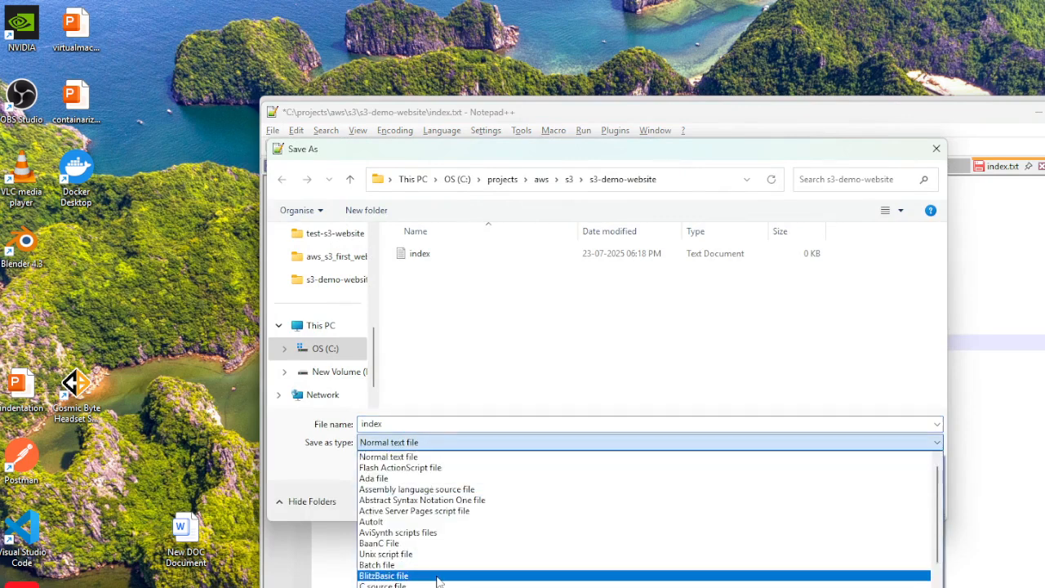
scroll(438, 581, "down", 1)
scroll(438, 581, "down", 5)
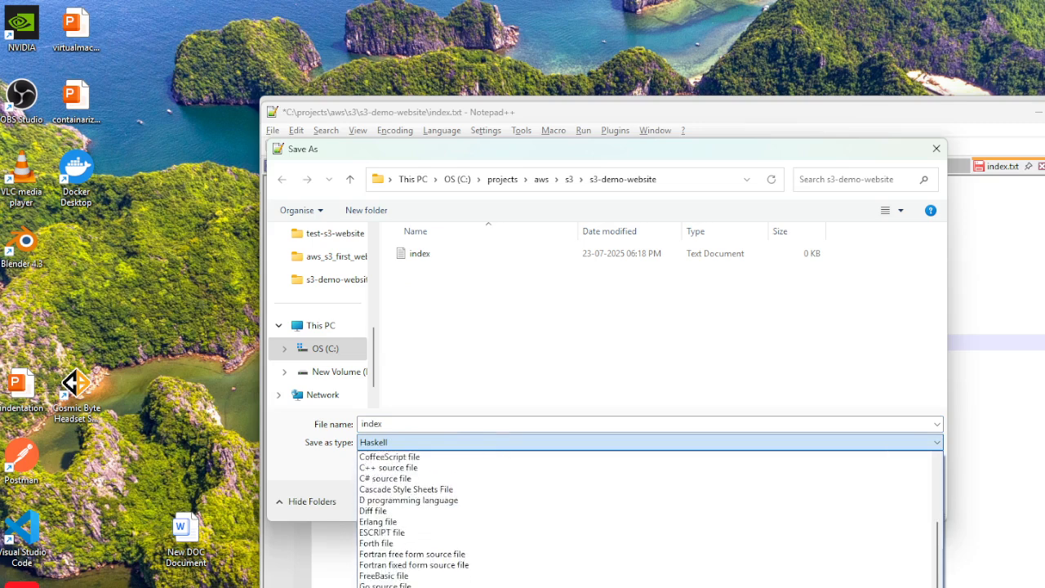
left_click(441, 586)
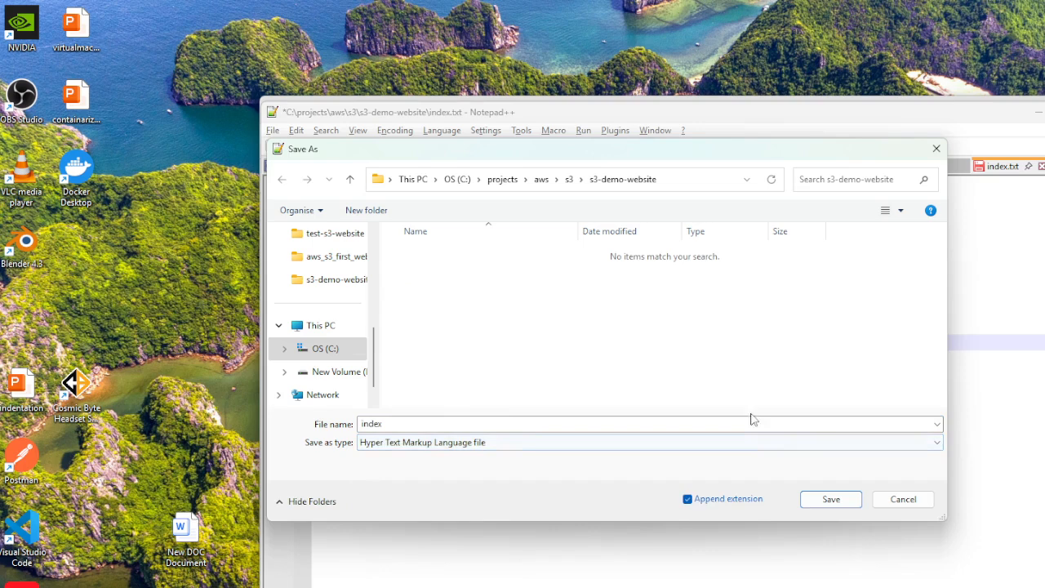
left_click(689, 500)
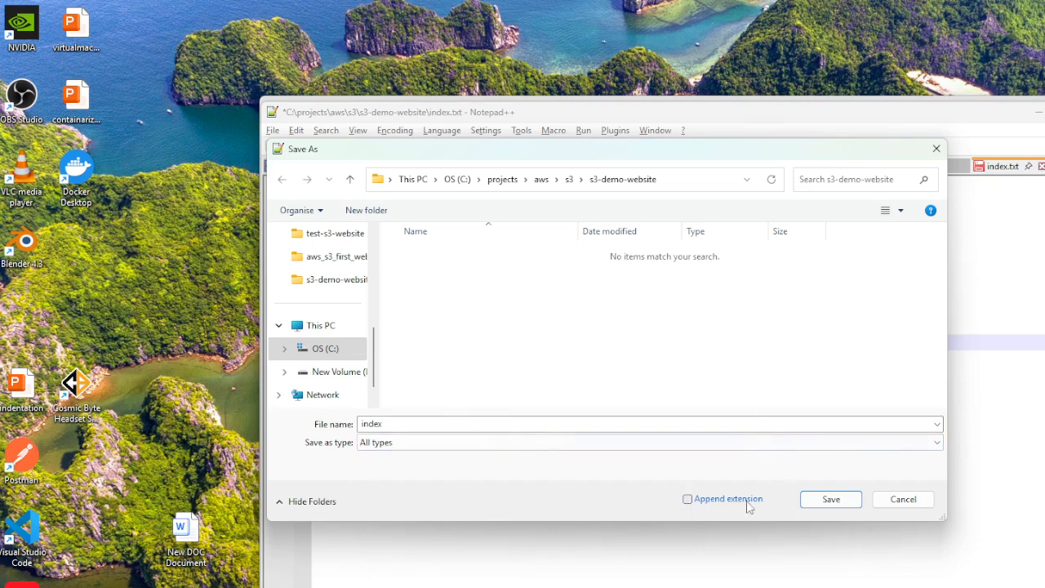
left_click(689, 499)
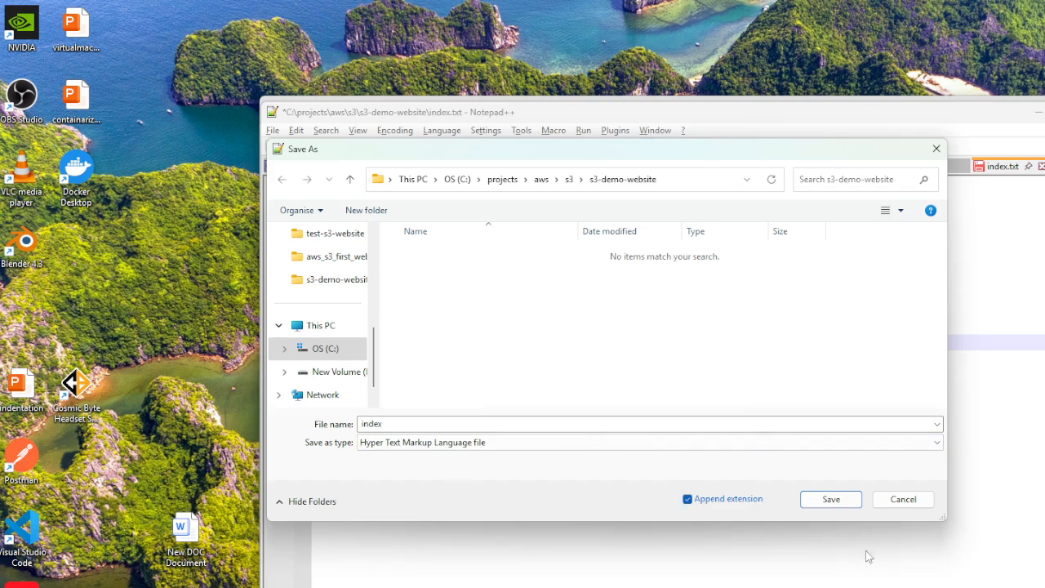
left_click(830, 499)
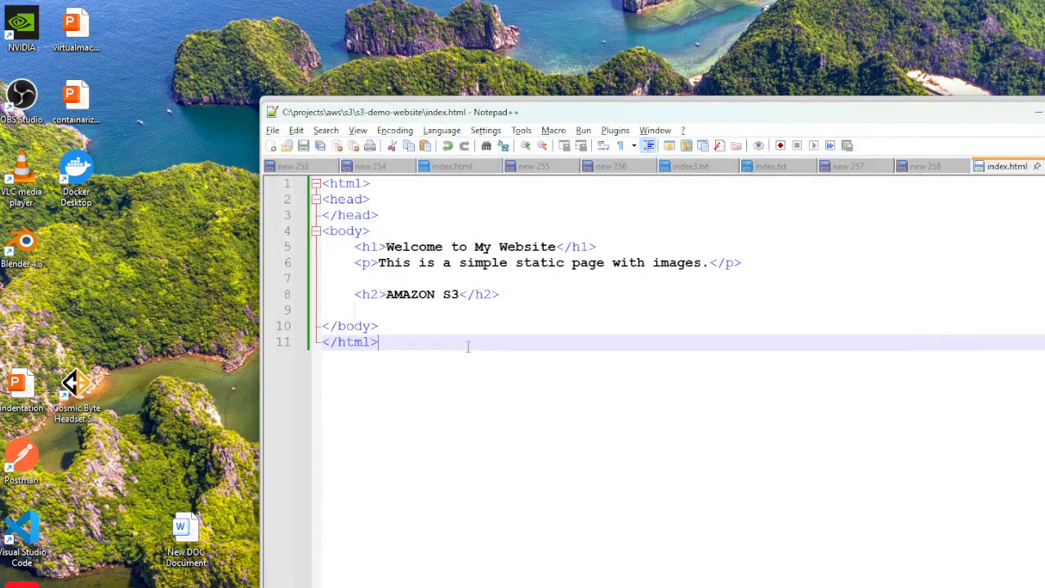
Return to the s3-demo-website folder in File Explorer and widen the Type column to show the HTML file's full type.
left_click(1040, 119)
left_click(800, 247)
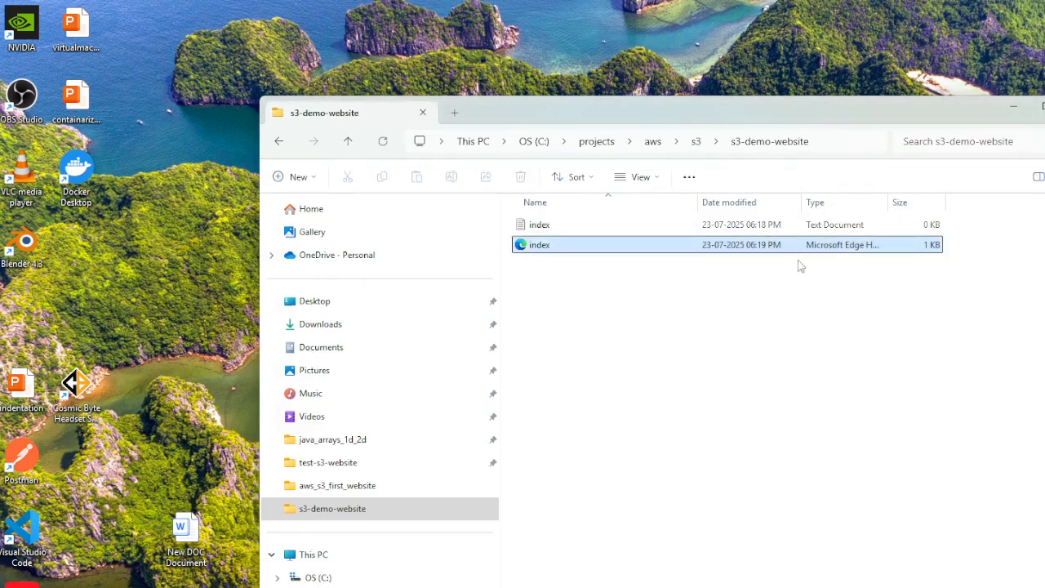
left_click_drag(888, 203, 986, 204)
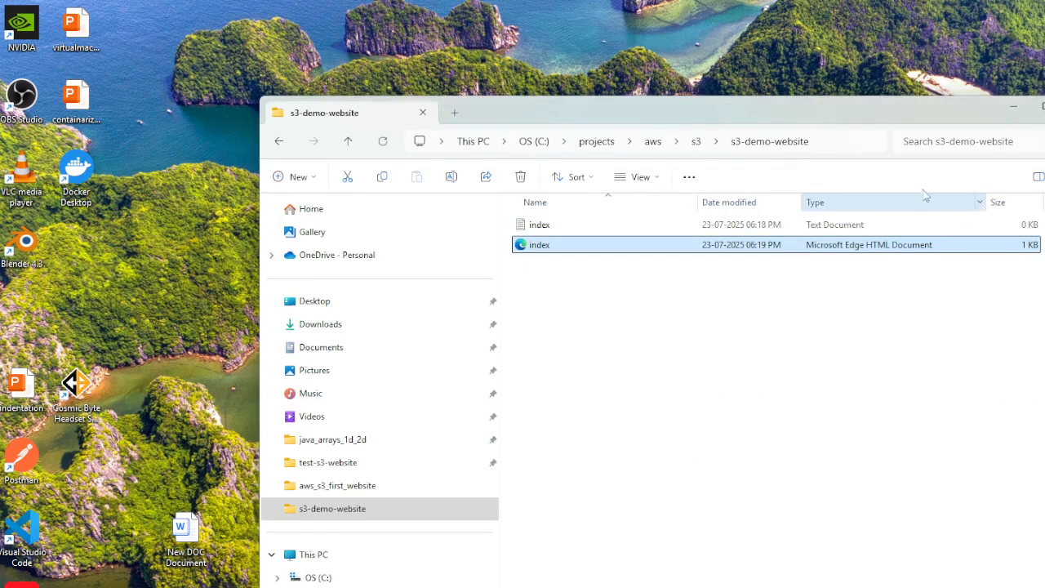
left_click_drag(798, 106, 679, 105)
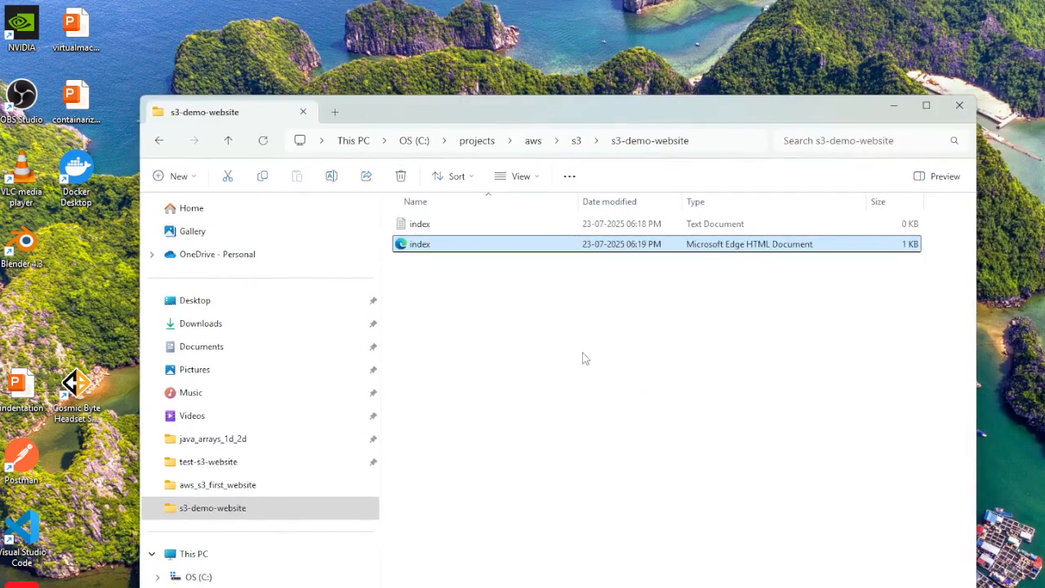
Delete the index text document from the folder and open the index HTML file.
left_click(452, 226)
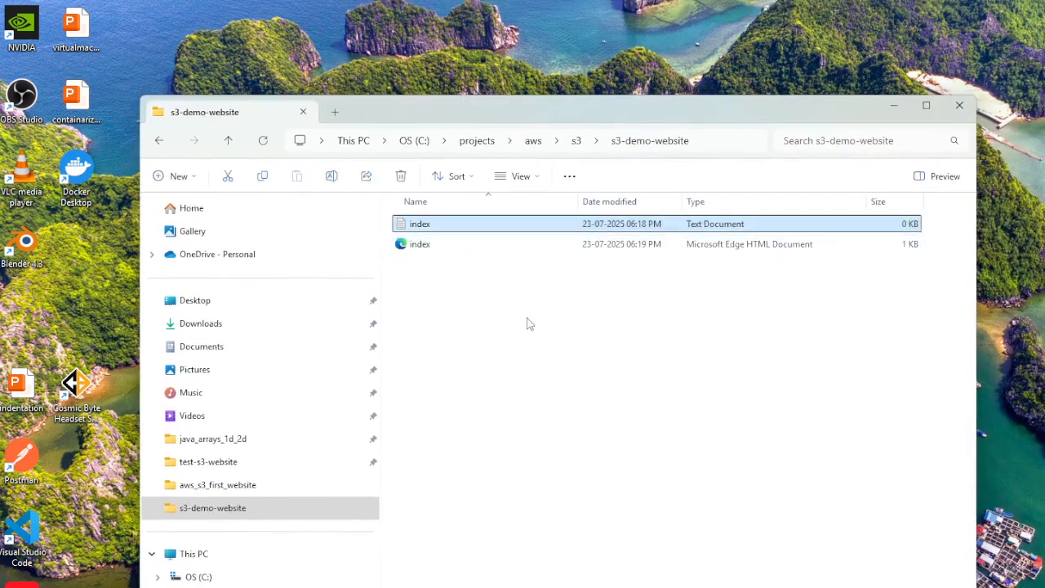
key("Delete")
left_click(494, 233)
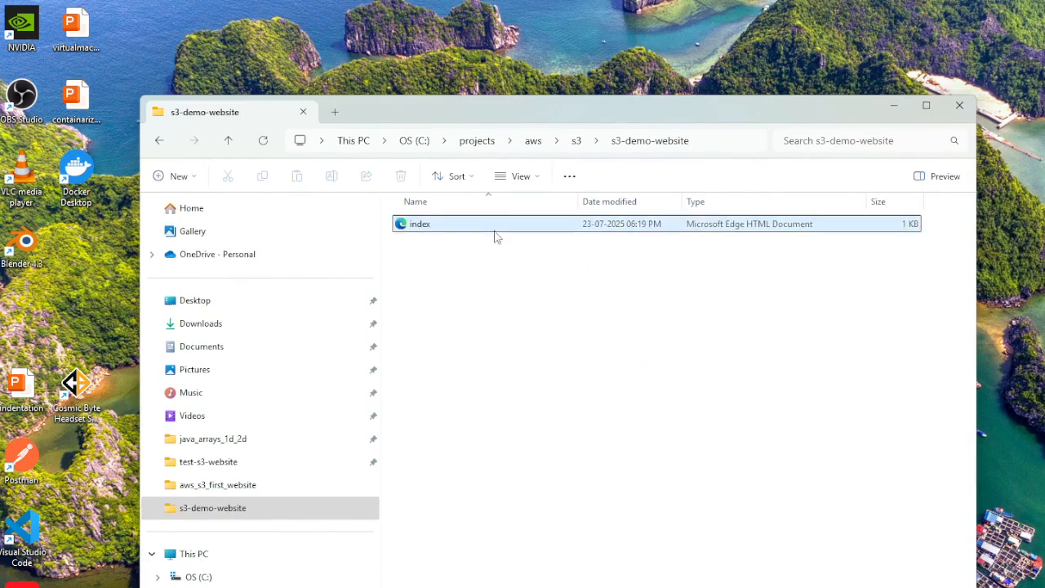
double_click(481, 229)
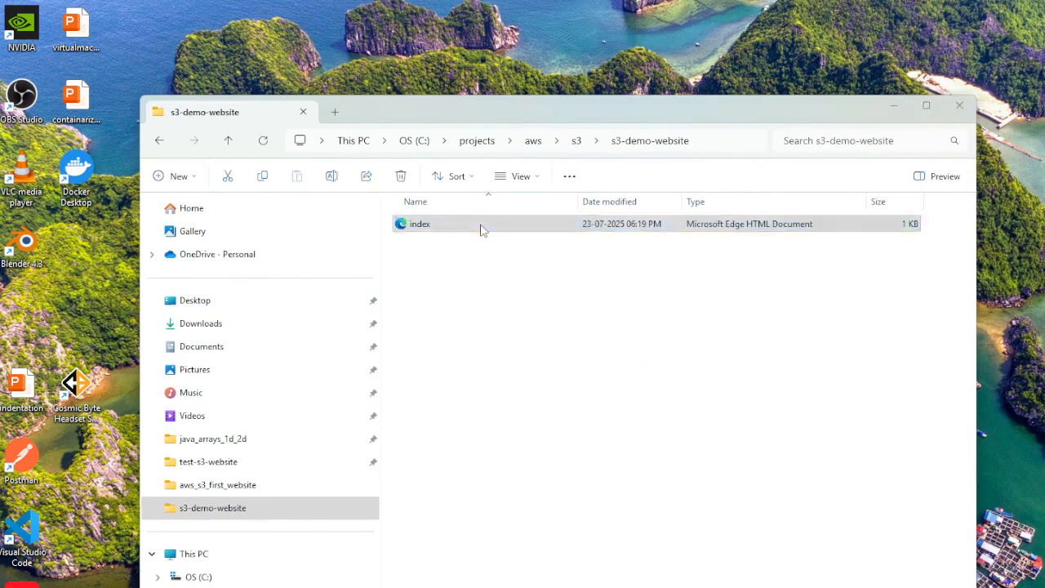
Review the heading, paragraph and AMAZON S3 subheading of index.html in the browser, and minimize the browser window.
left_click_drag(492, 80, 518, 93)
mouse_move(294, 223)
left_mouse_down()
mouse_move(172, 136)
mouse_move(310, 214)
left_mouse_up()
left_click(335, 223)
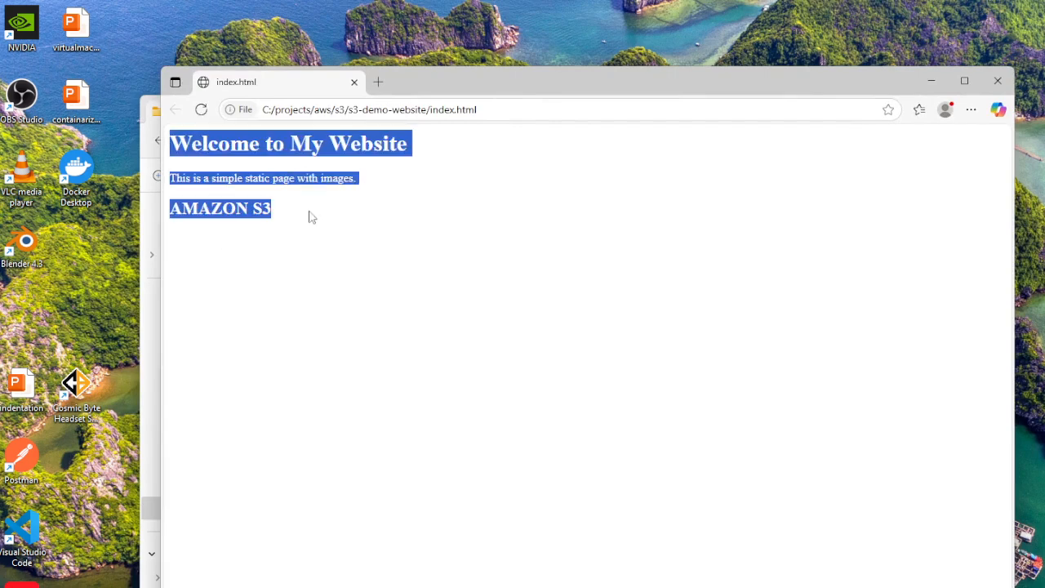
left_click(616, 366)
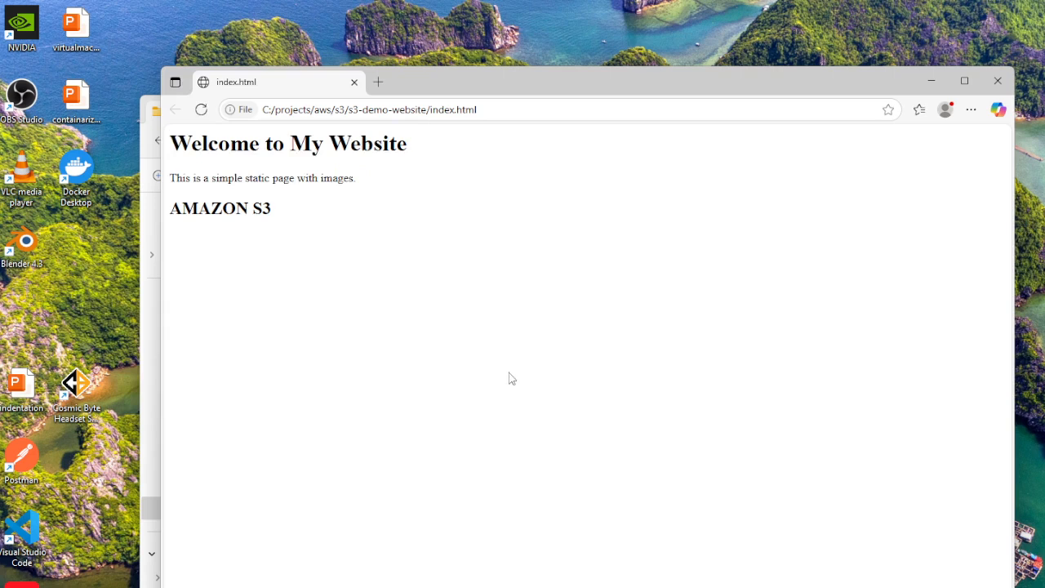
left_click_drag(173, 142, 345, 233)
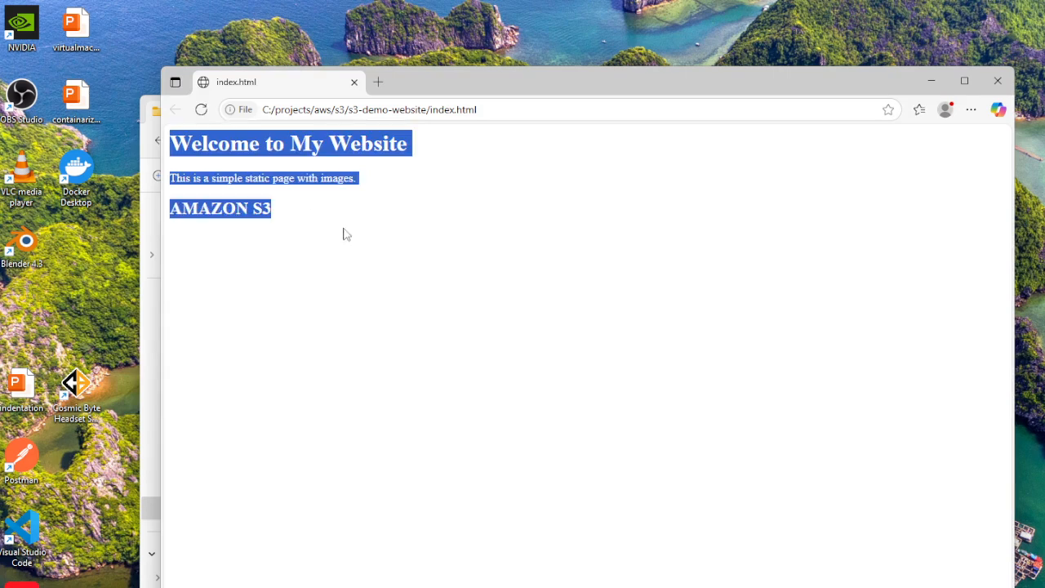
left_click(535, 337)
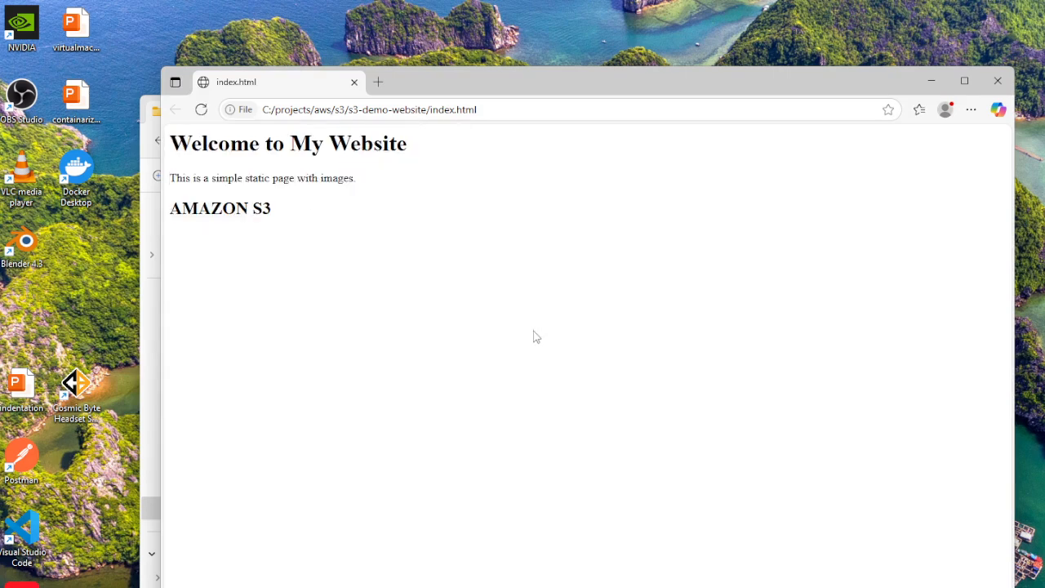
left_click(930, 87)
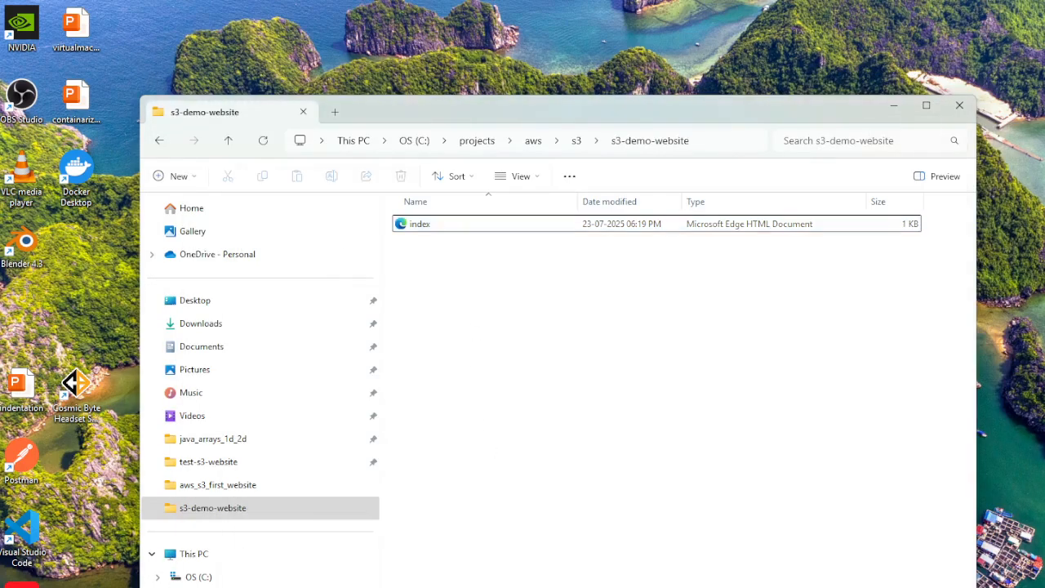
Open the index HTML file in Notepad++ to review the body below the AMAZON S3 heading, and minimize the editor.
right_click(460, 227)
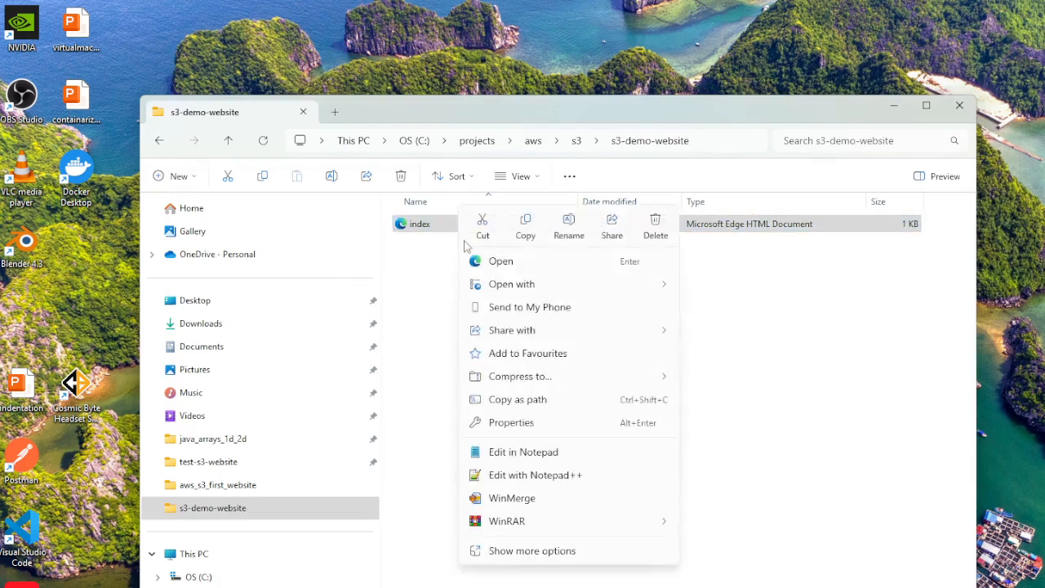
left_click(516, 475)
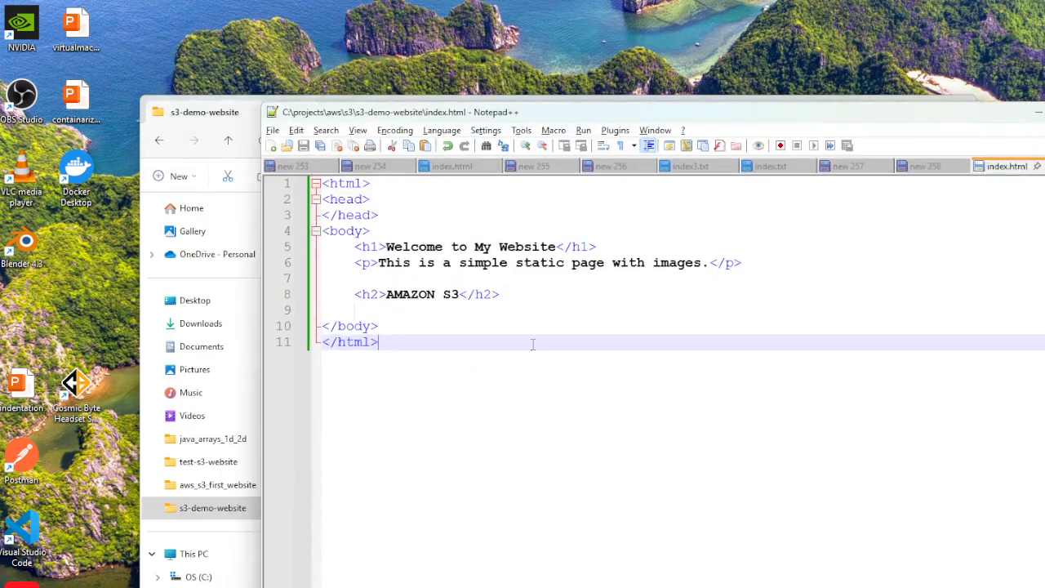
left_click(842, 312)
left_click(682, 337)
left_click(366, 305)
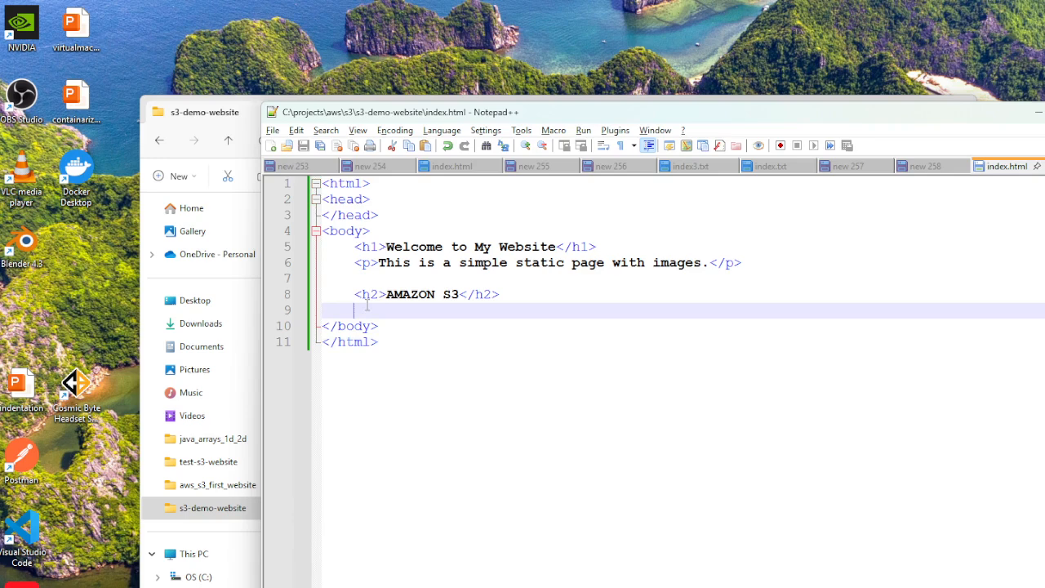
left_click(571, 416)
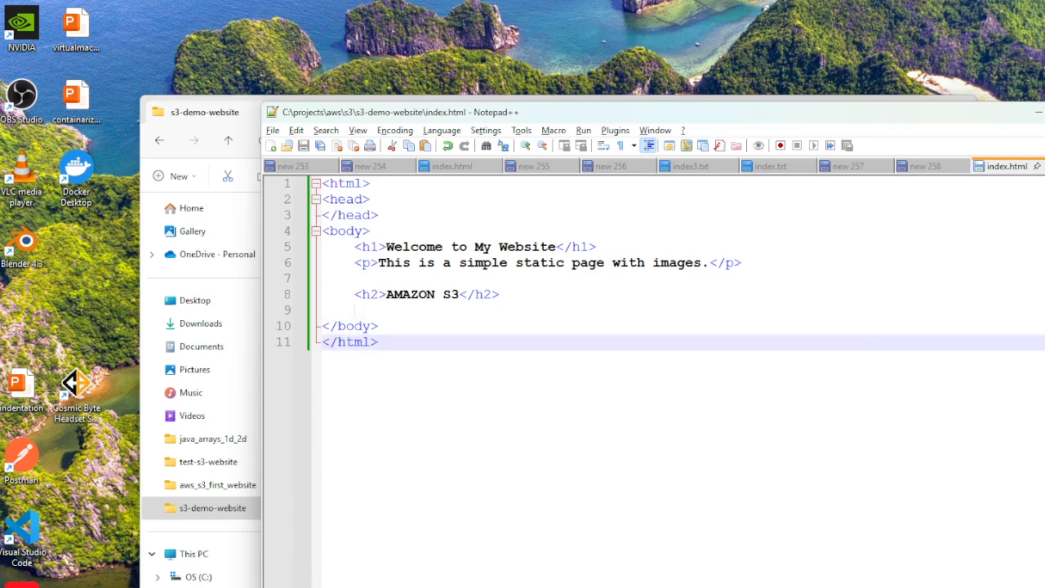
left_click(1038, 113)
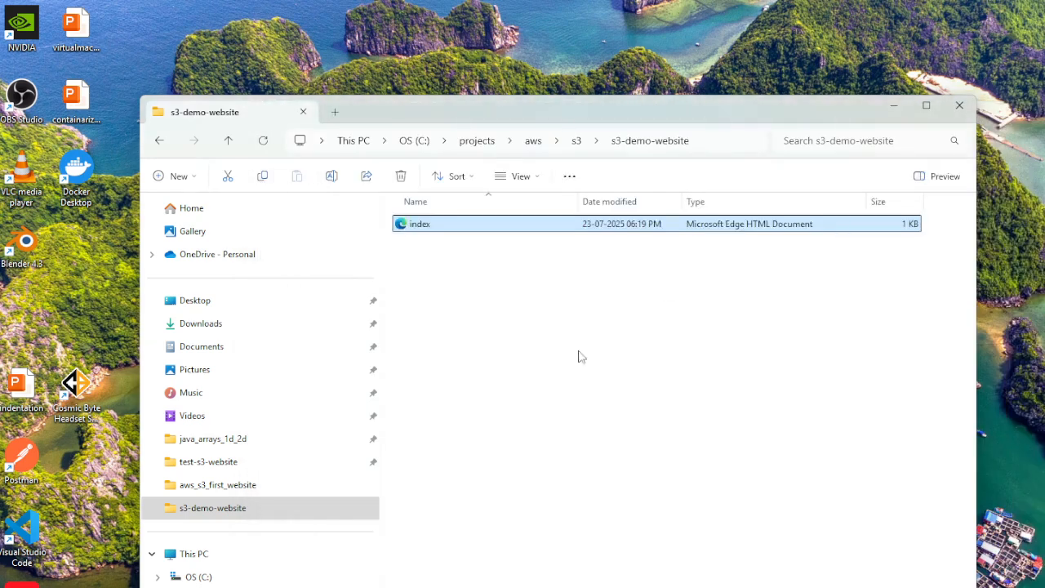
Create a new folder named images inside the s3-demo-website folder.
right_click(432, 322)
mouse_move(490, 438)
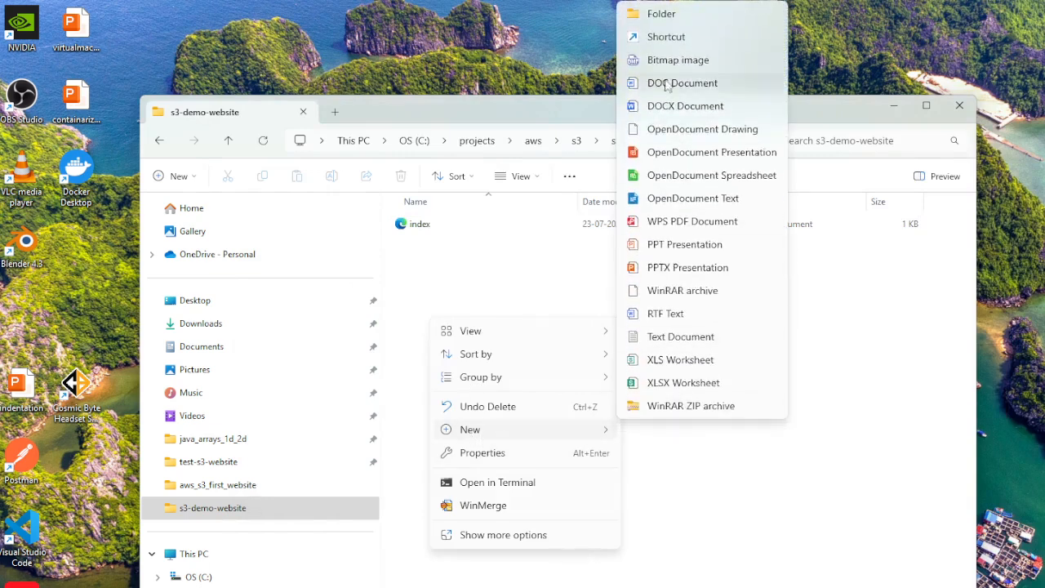
left_click(675, 14)
type("images")
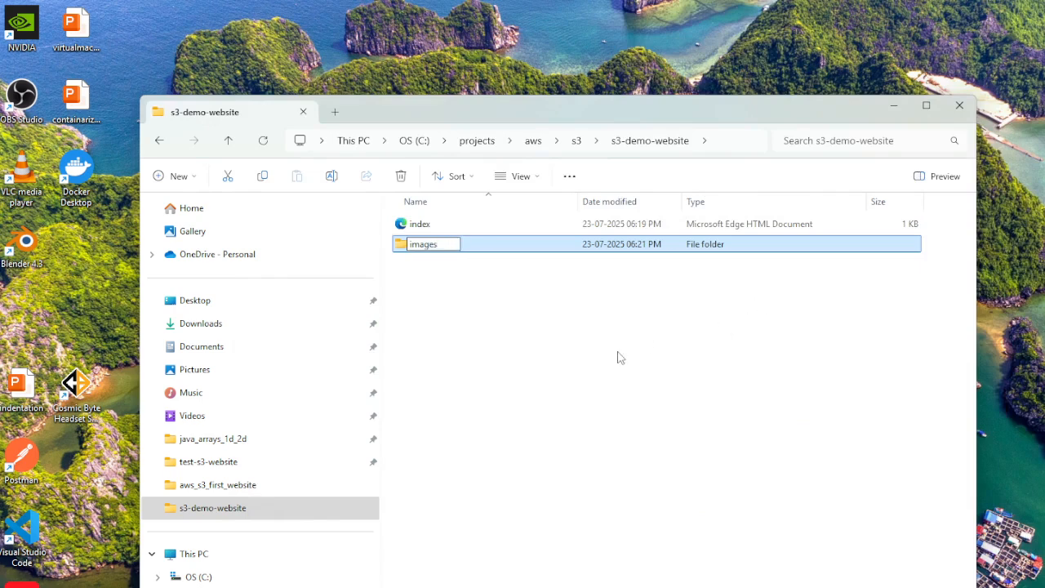
key("Return")
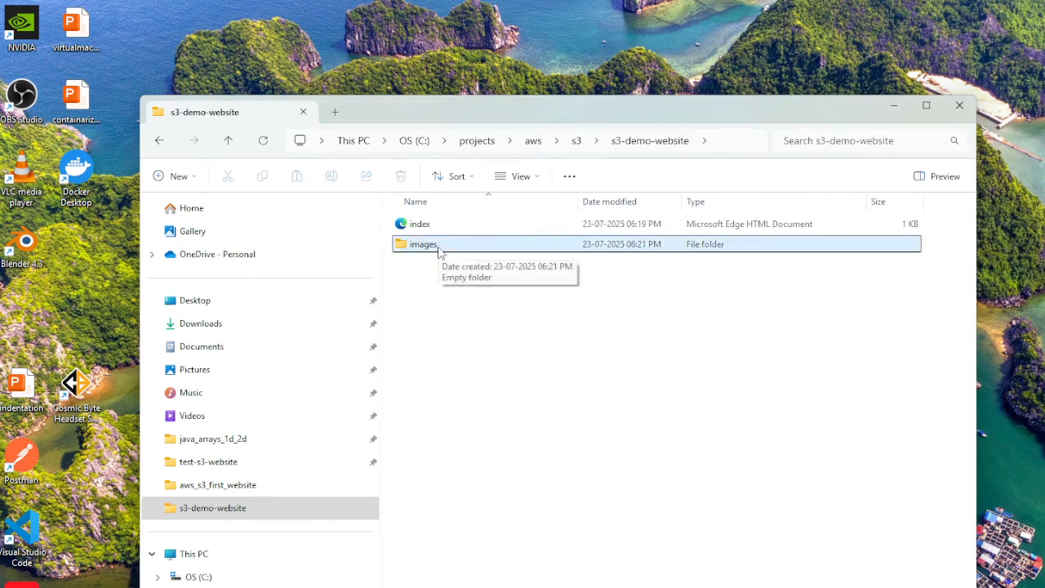
left_click(564, 346)
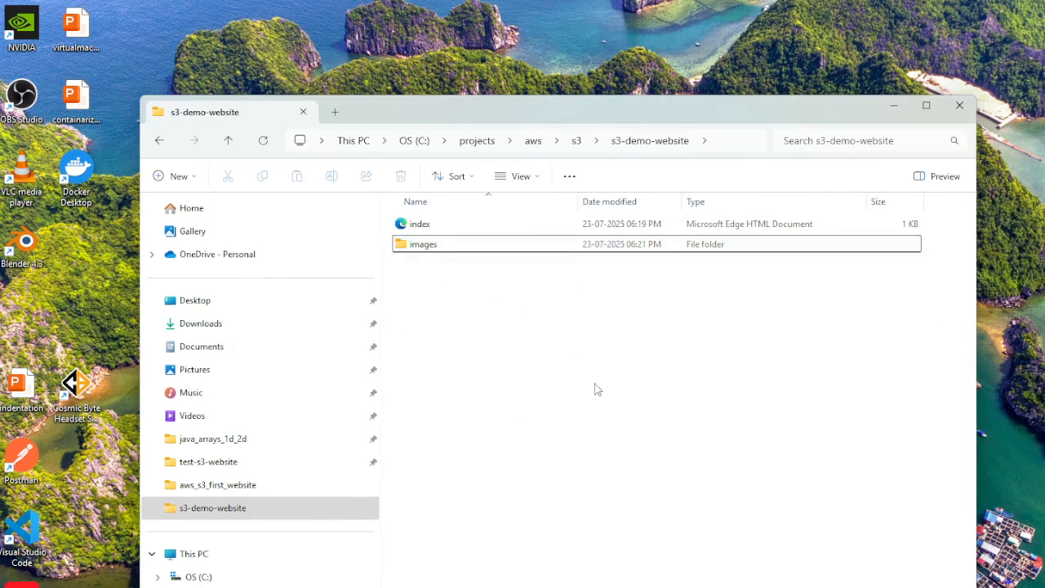
Copy the data1 and data2 images from the aws_s3_first_website folder and return to the s3-demo-website folder.
left_click(228, 490)
left_click(432, 266)
left_click(515, 274, "ctrl")
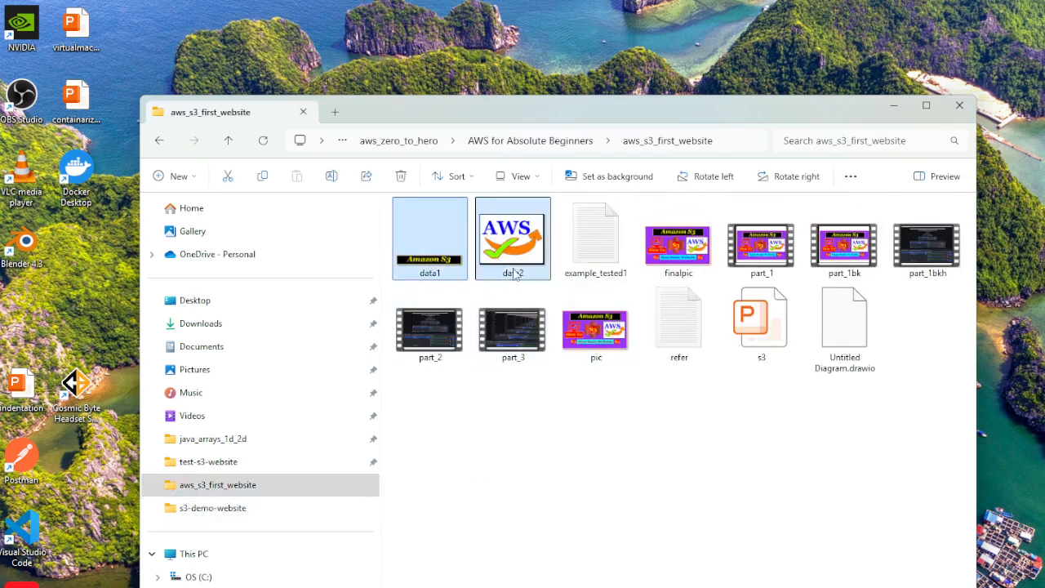
left_click(601, 499)
left_click(535, 141)
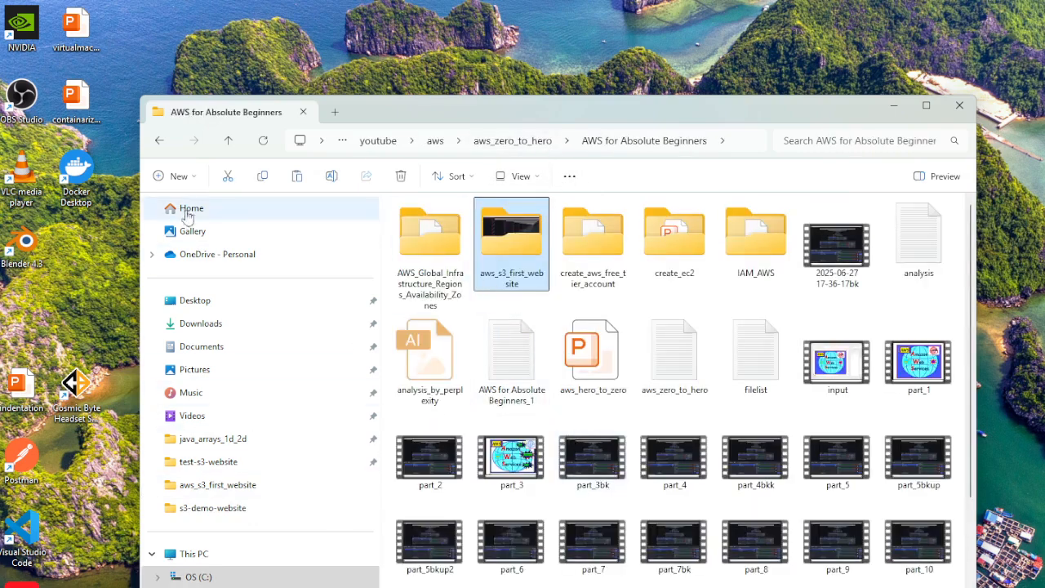
left_click(159, 140)
left_click(160, 142)
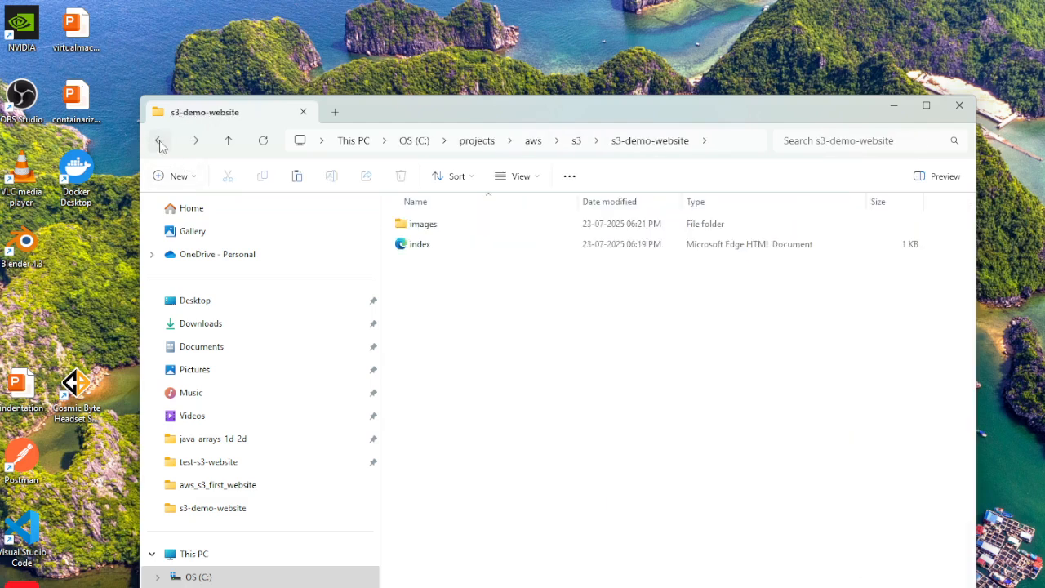
Paste the copied data1 and data2 images into the images folder and check both files.
left_click(429, 229)
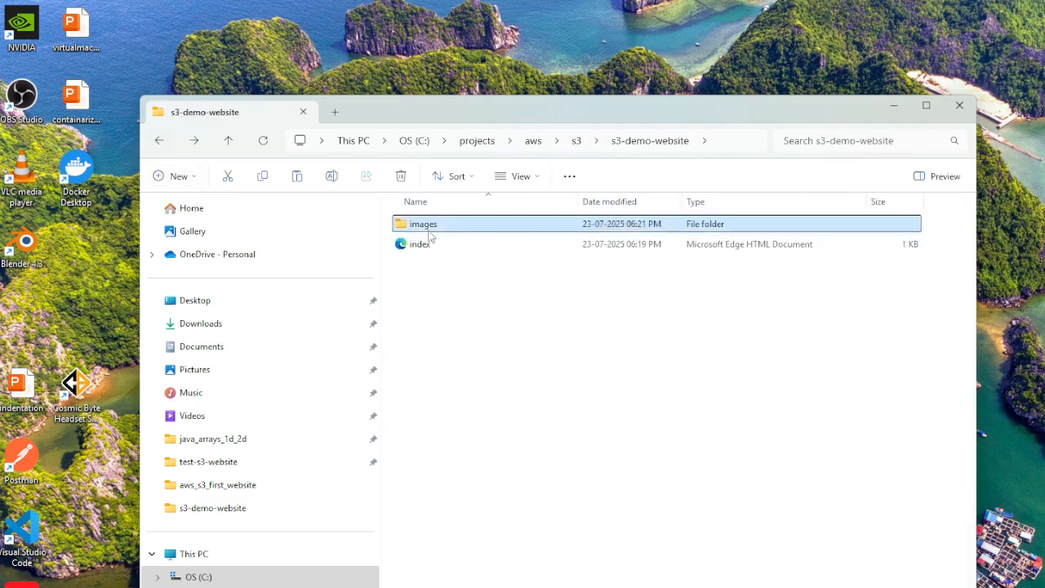
double_click(429, 230)
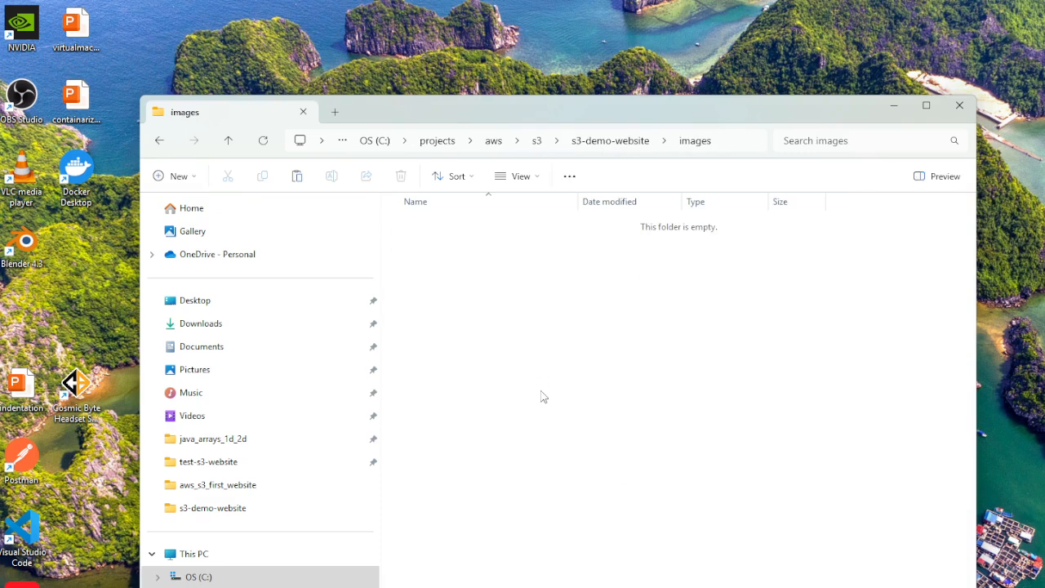
key("ctrl+v")
left_click(600, 401)
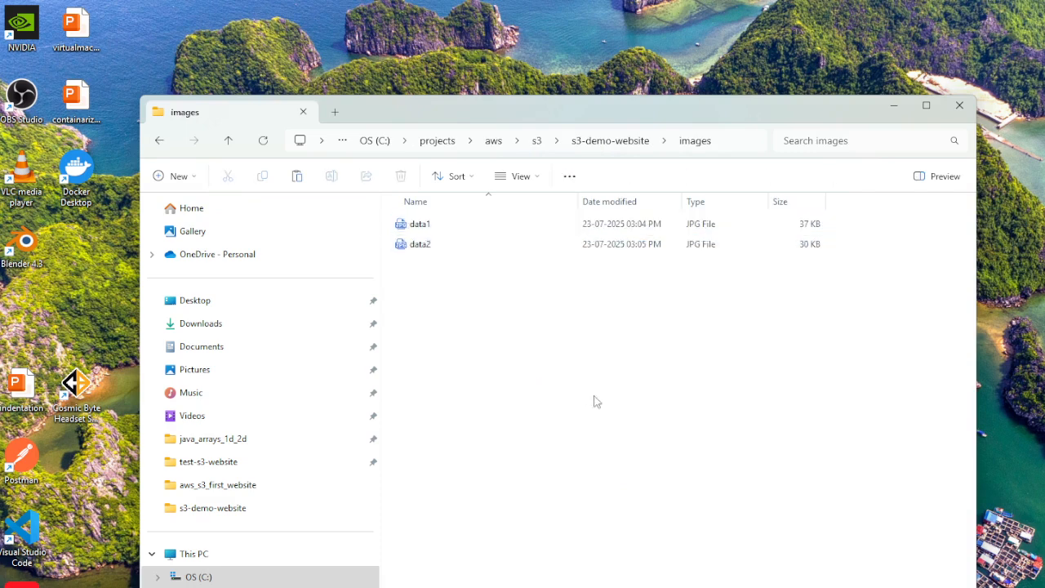
left_click(427, 231)
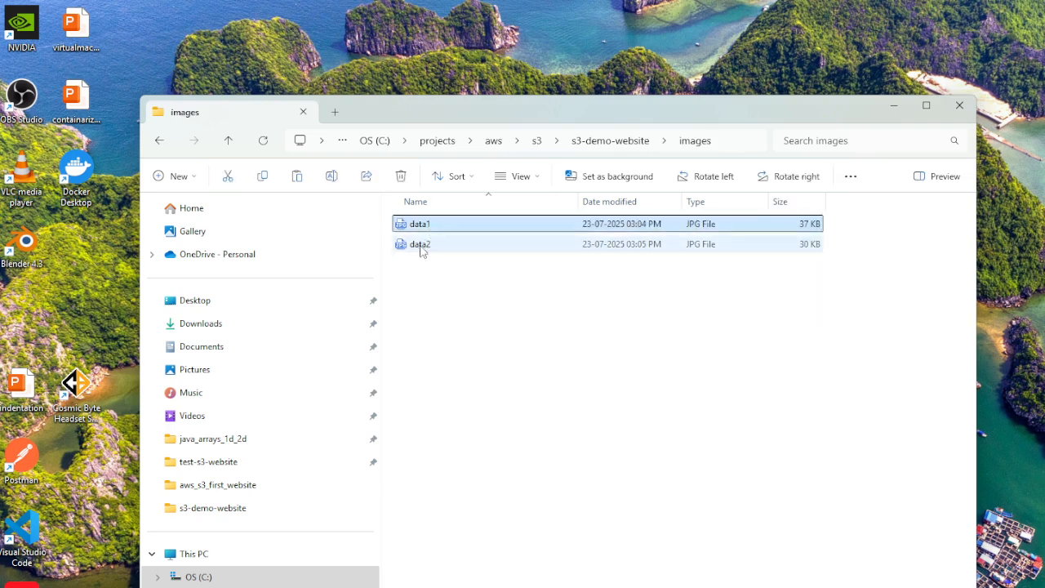
left_click(421, 248)
Open the index HTML file from s3-demo-website in Notepad++ and insert two new lines below the AMAZON S3 heading.
left_click(610, 140)
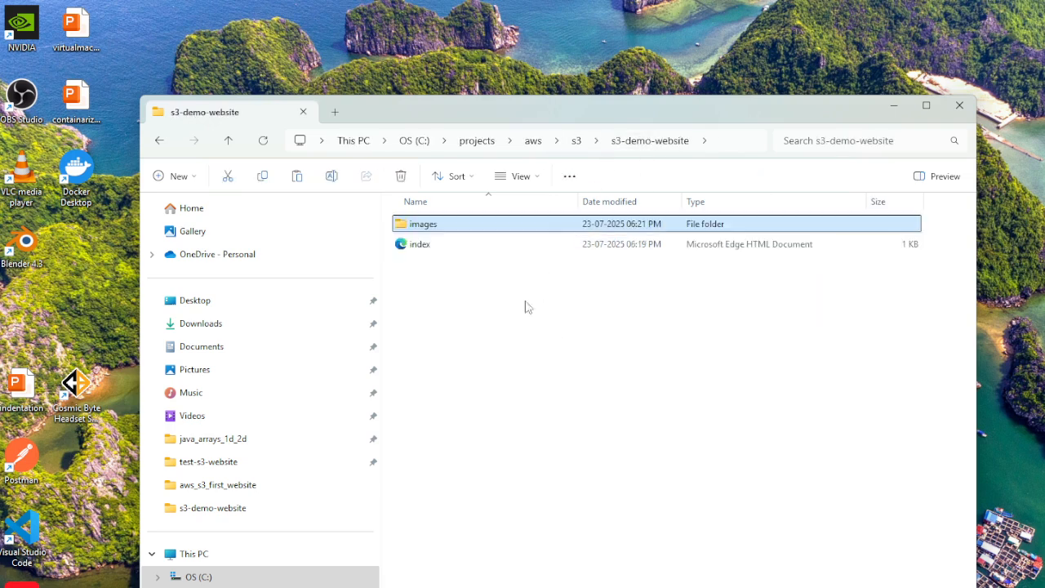
left_click(423, 247)
right_click(423, 247)
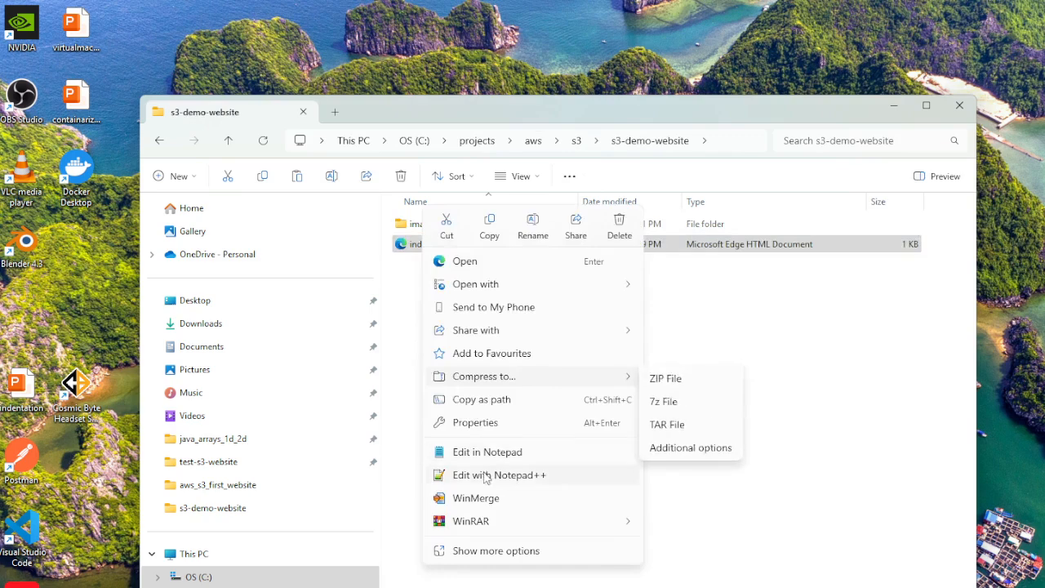
left_click(486, 476)
left_click(513, 293)
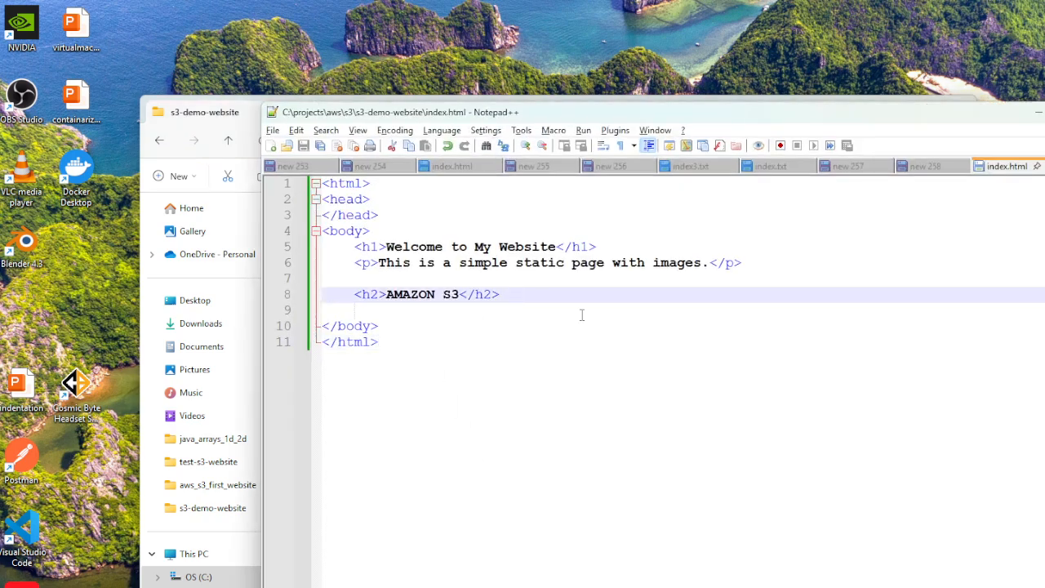
key("Return")
key("Return")
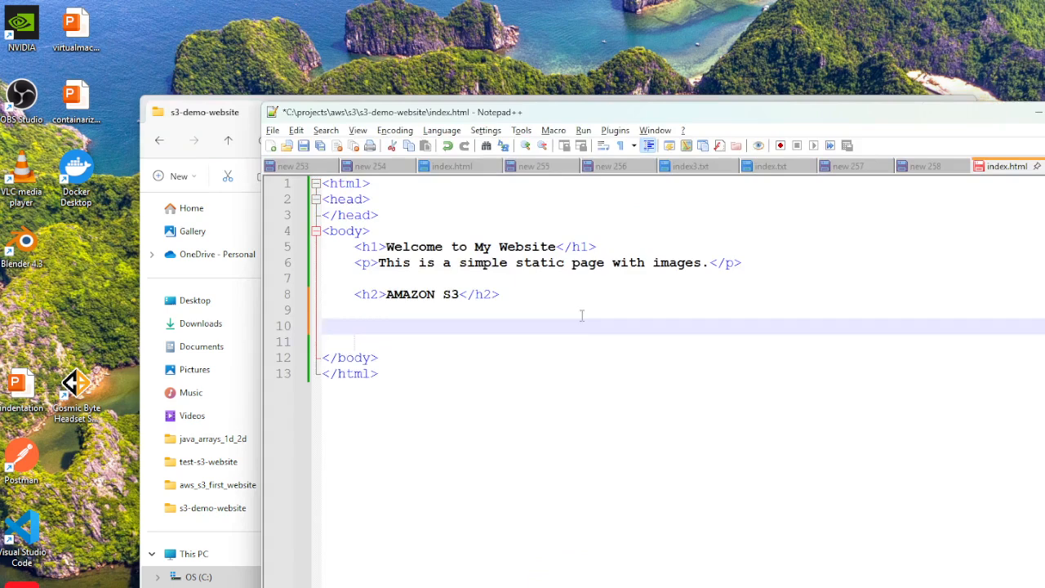
Begin an img tag below the AMAZON S3 heading with its src attribute set to "images/data1.jpg".
type("<img src")
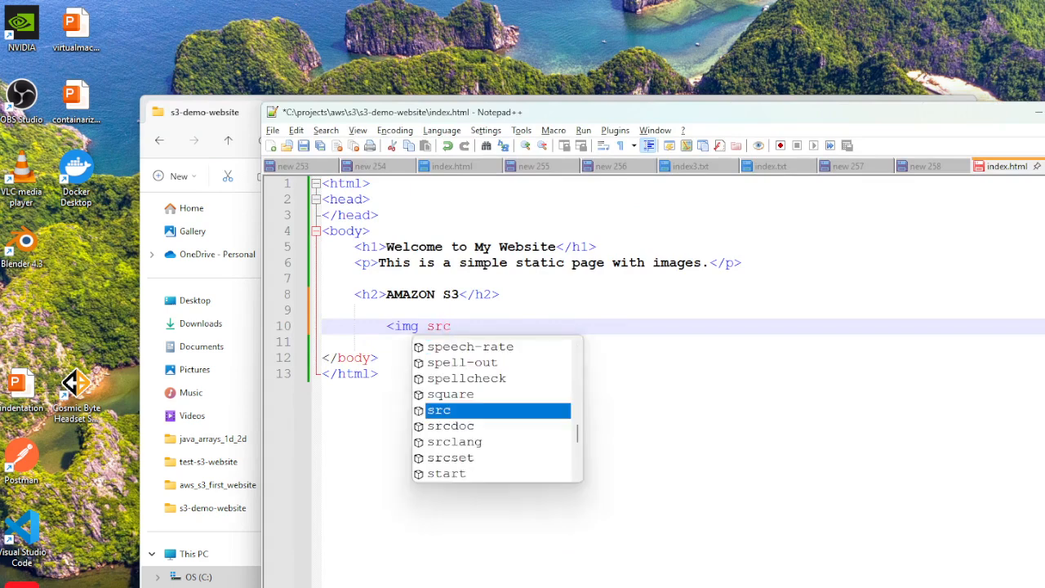
type("=\"")
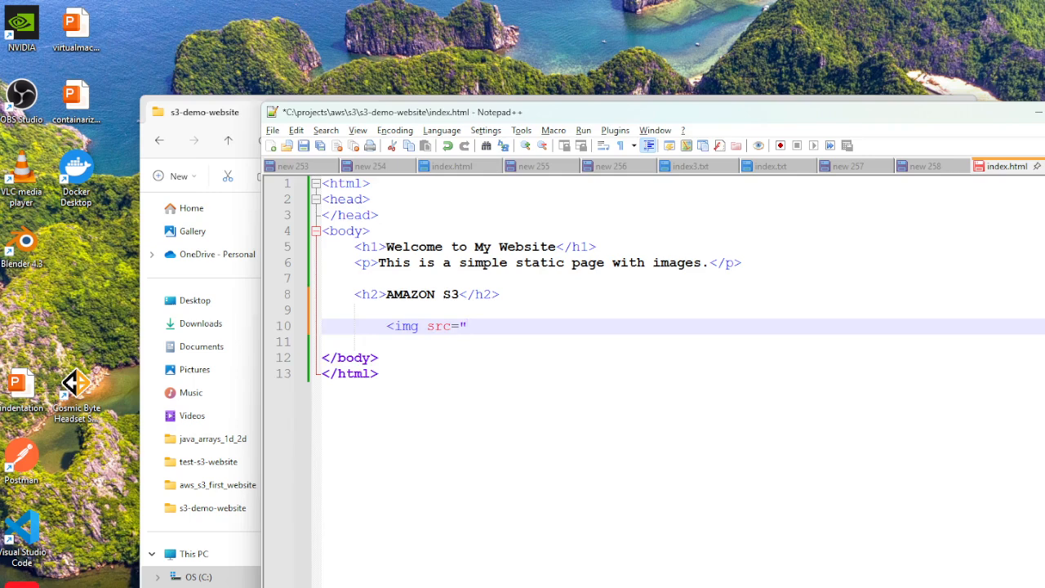
type("ia")
type("mages")
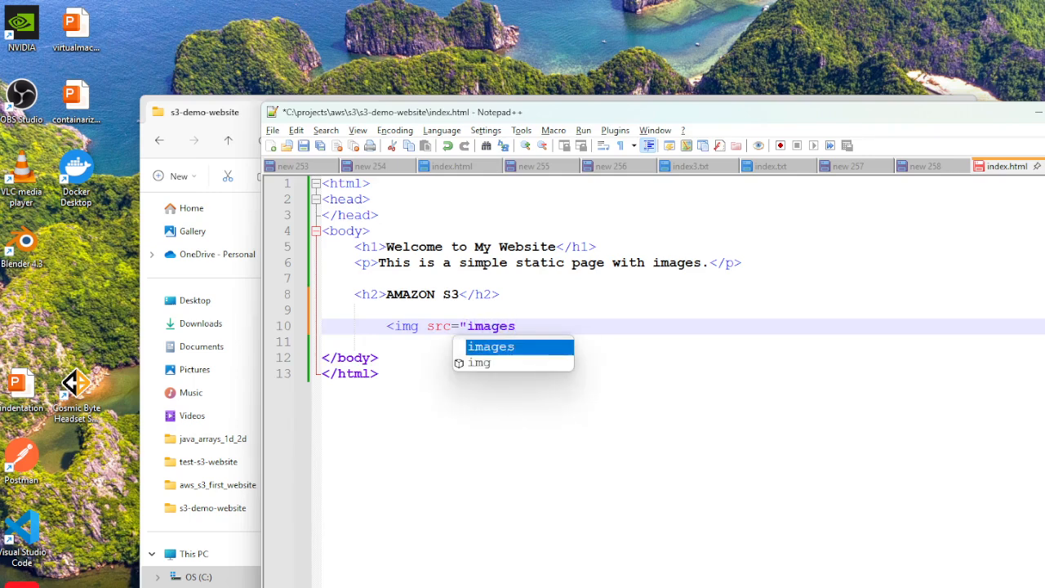
type("/")
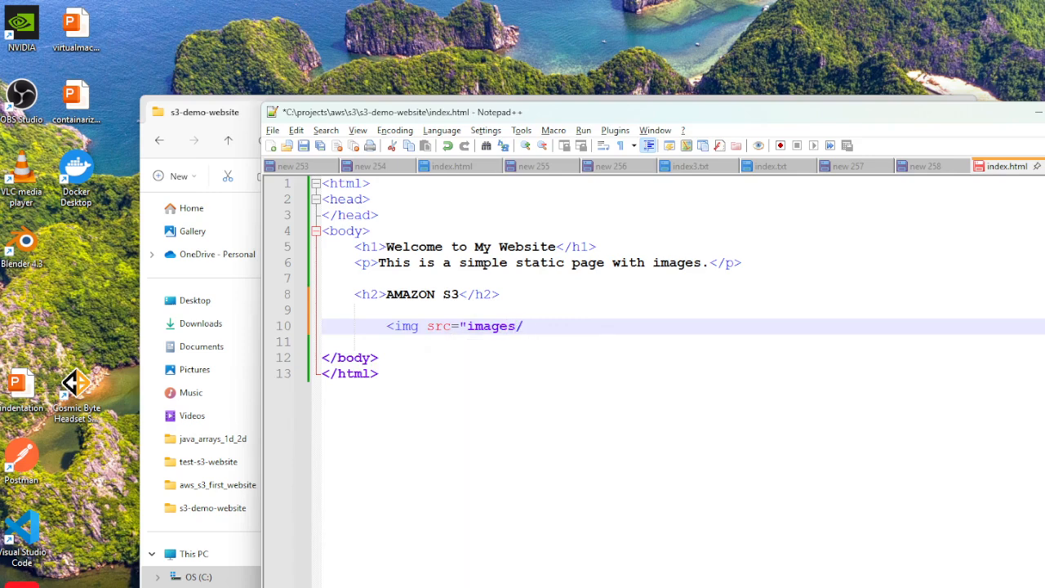
type("data1.j")
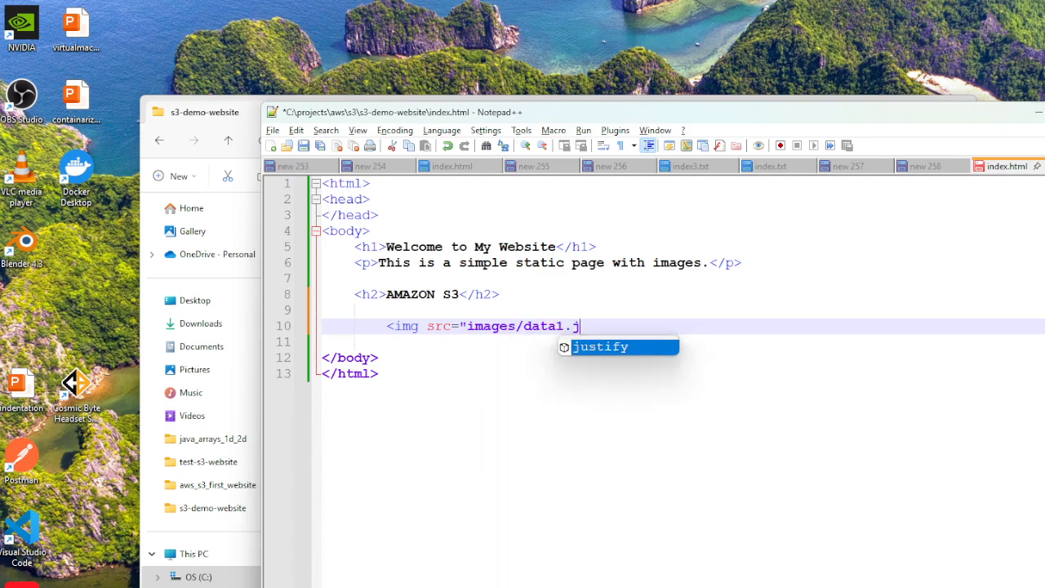
type("pg\" ")
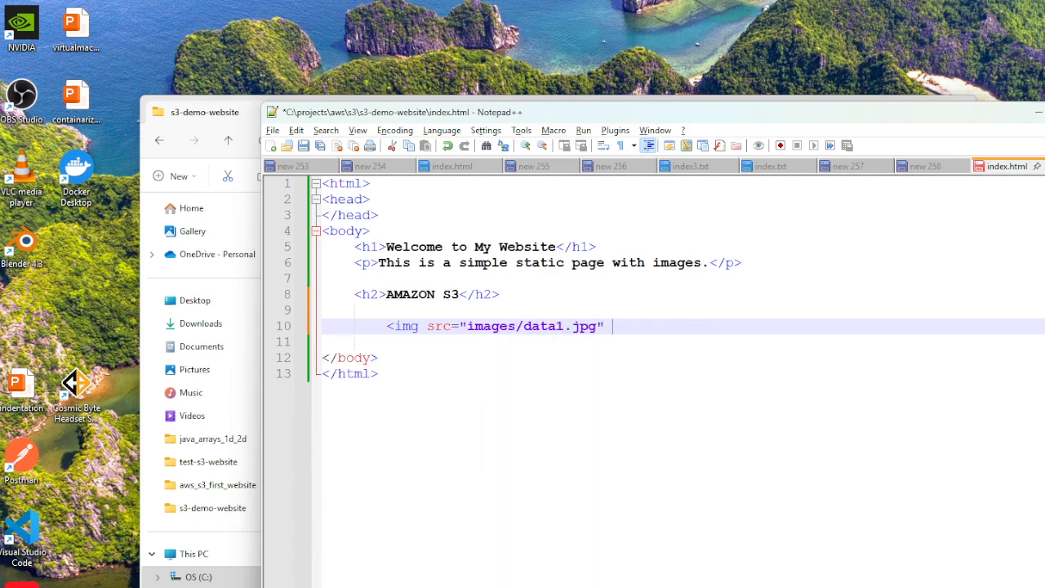
type("alt=\"Photo")
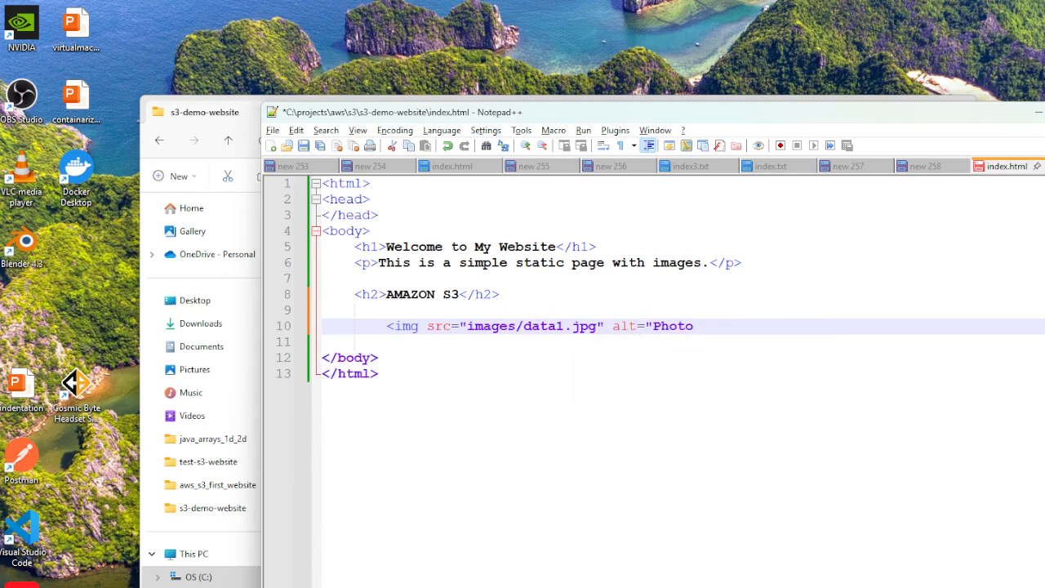
type(" 1\"")
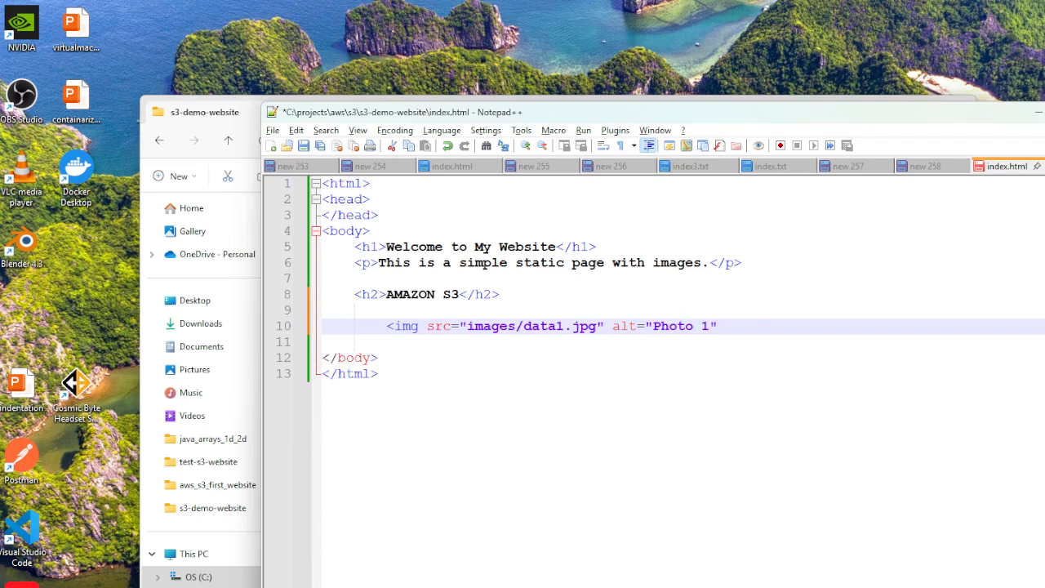
type("> <br")
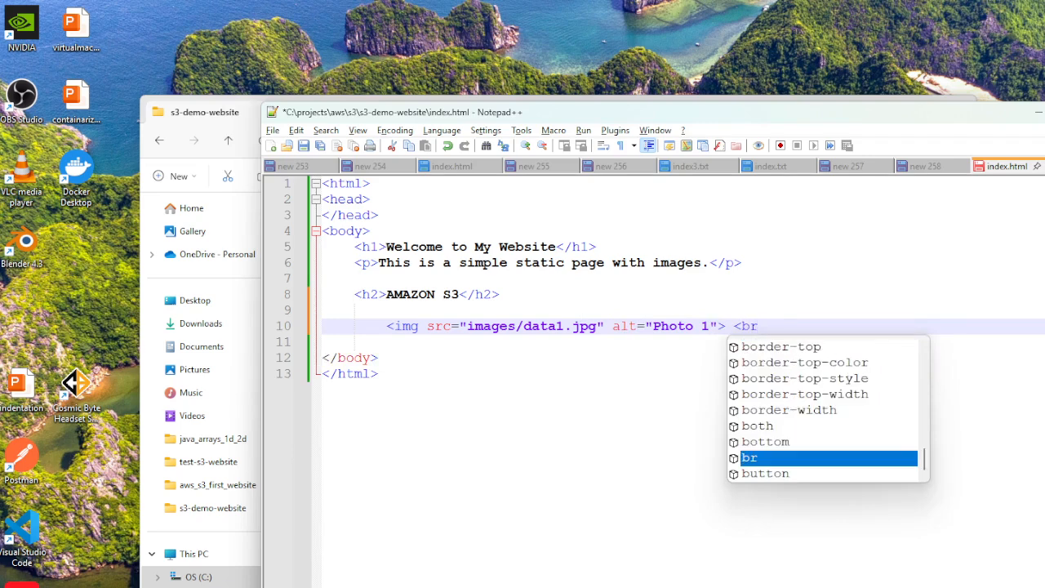
Complete the img tag with alt="Photo 1", add a <br> tag after it, and start a new line.
type(">")
key("Return")
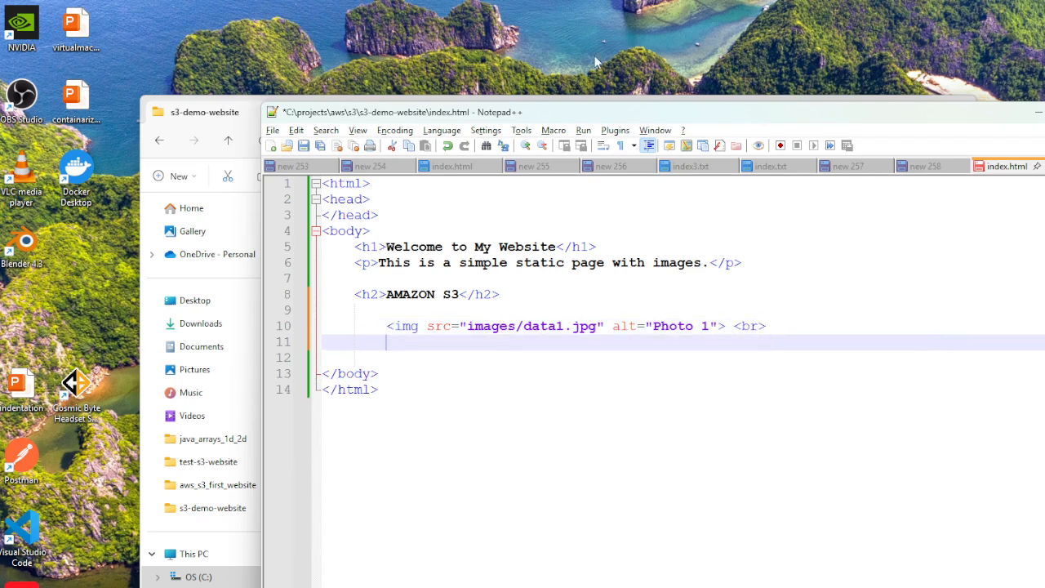
Duplicate the first img tag on the next line, change it to images/data2.jpg with alt "Photo 2", and save the file.
left_click_drag(387, 326, 728, 326)
key("ctrl+c")
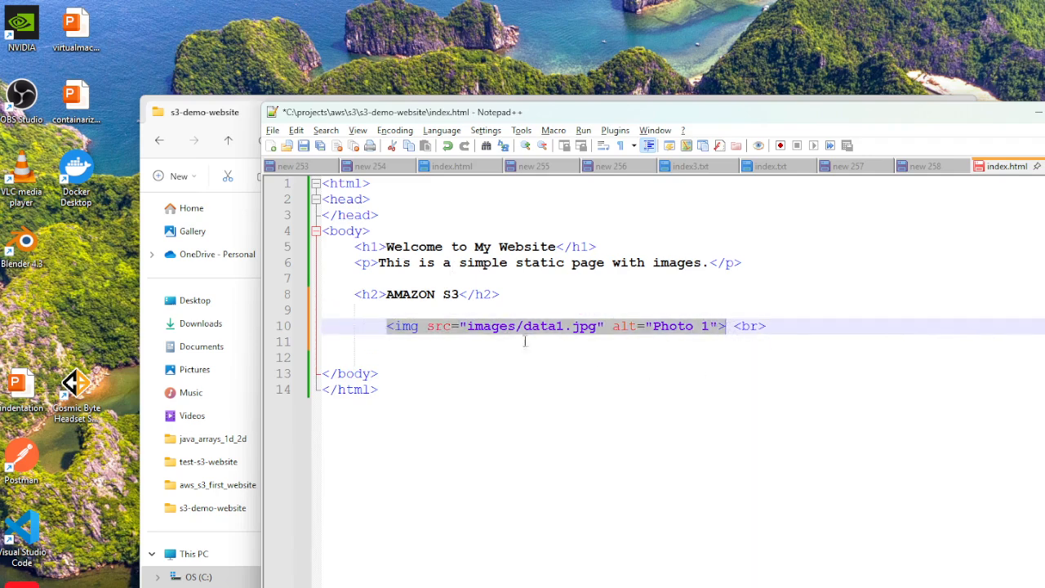
left_click(415, 346)
key("ctrl+v")
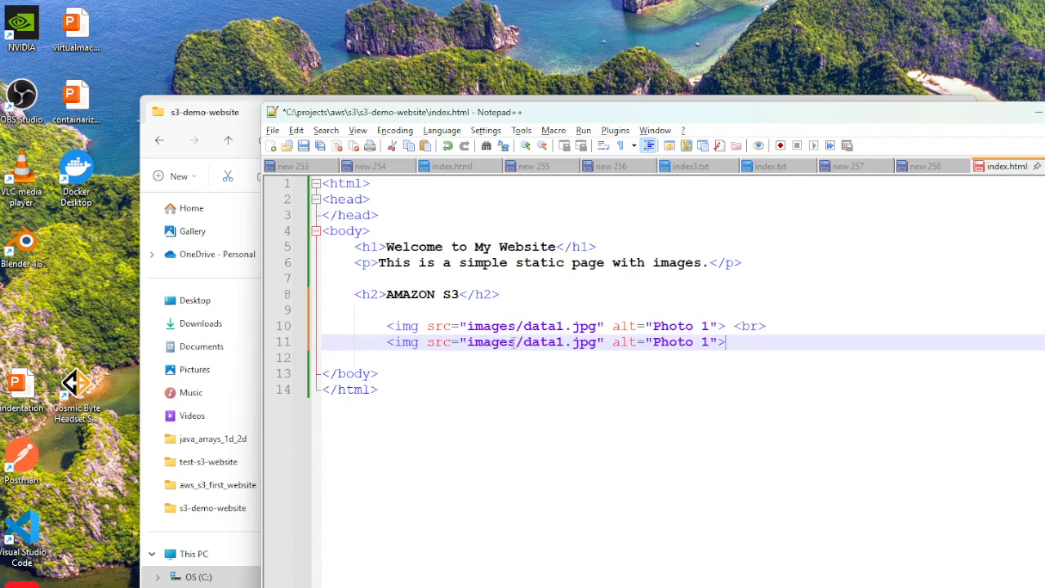
left_click(565, 342)
key("BackSpace")
type("2")
key("BackSpace")
type("2")
key("ctrl+s")
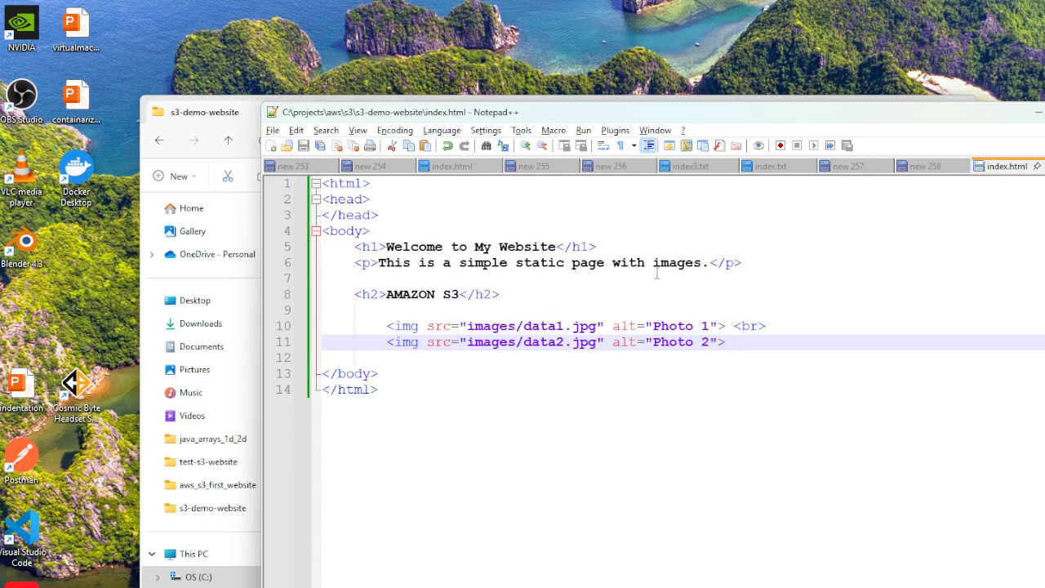
Check the two img tags in the code against the data1 and data2 files in the images folder.
left_click(543, 411)
left_click_drag(366, 323, 760, 341)
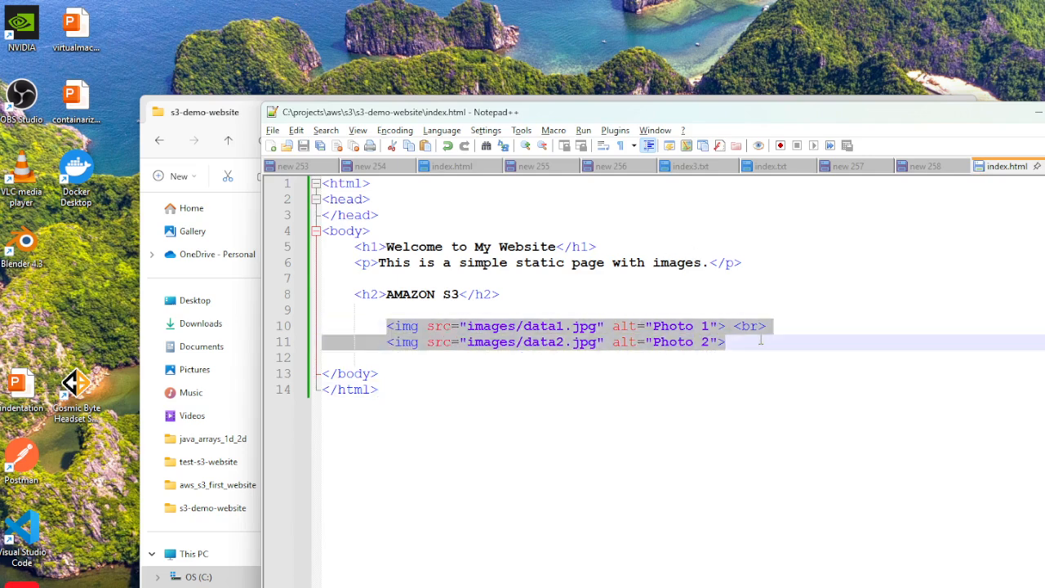
left_click(692, 421)
left_click(1037, 112)
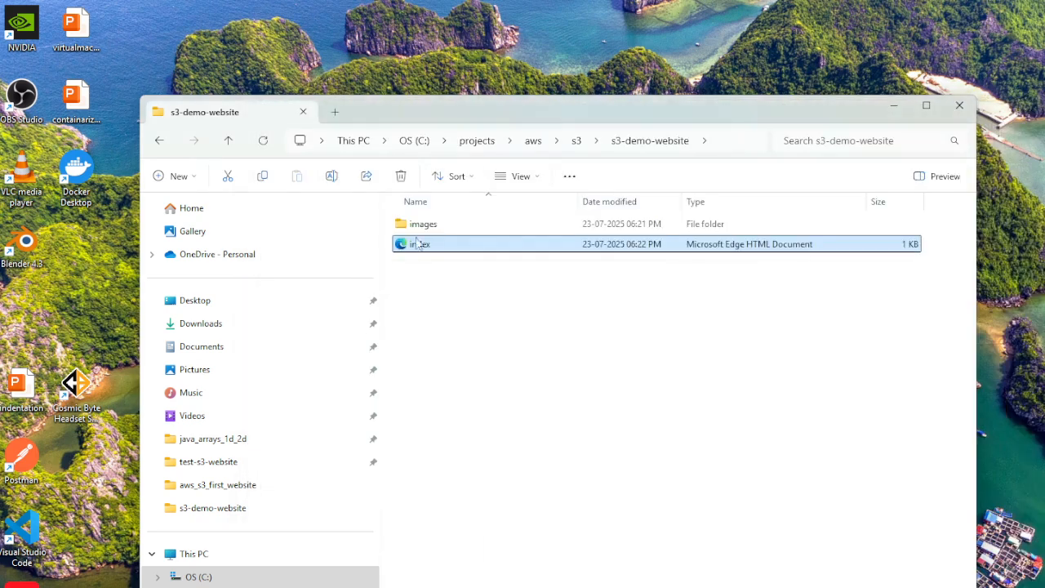
double_click(424, 225)
left_click(430, 253)
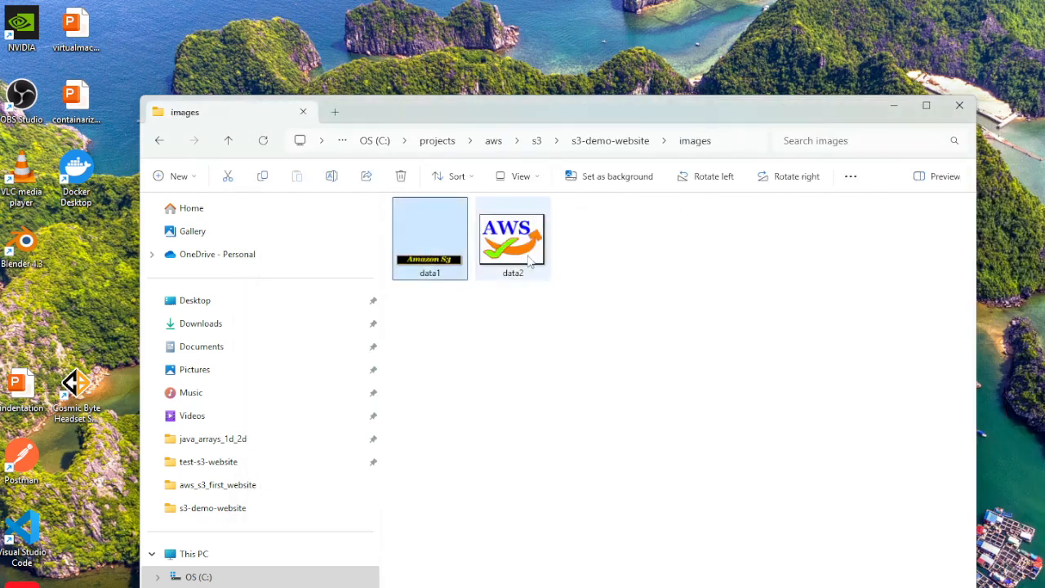
left_click(530, 259)
left_click(623, 141)
left_click(422, 245)
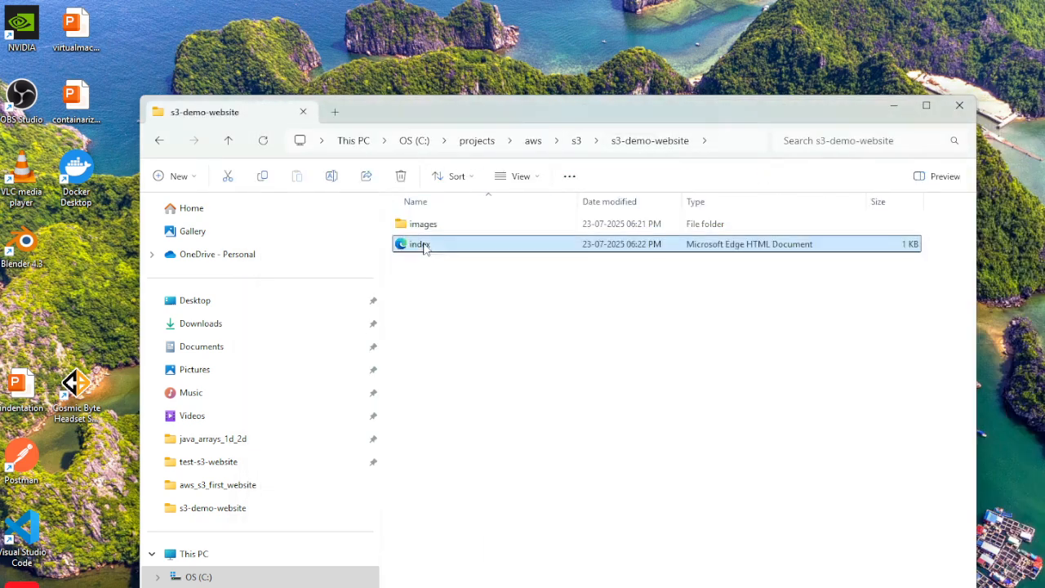
Reopen the index file's code from the s3-demo-website folder in Notepad++ and review it.
right_click(435, 253)
left_click(490, 474)
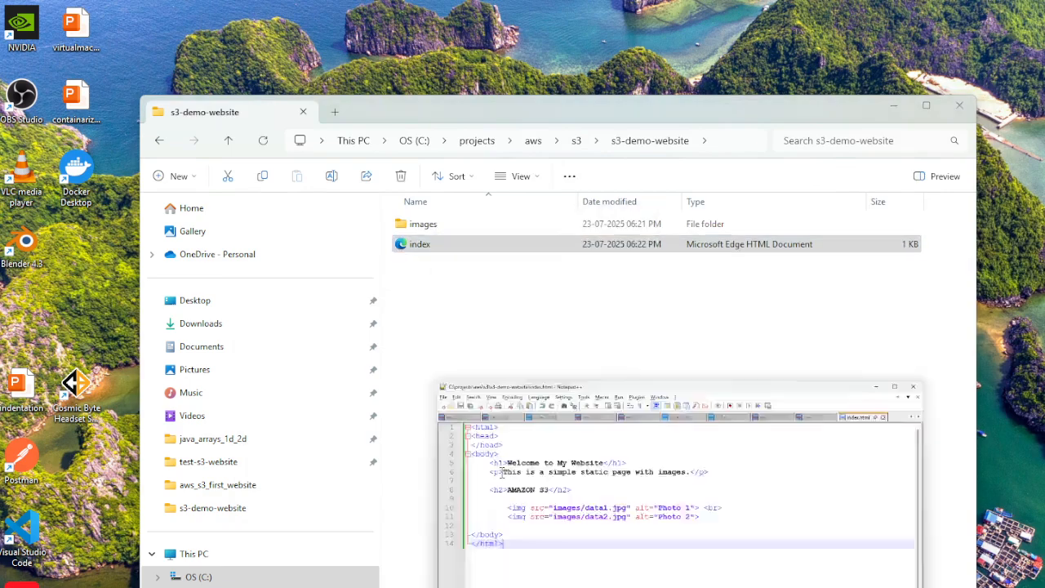
left_click(447, 374)
left_click(466, 331)
left_click(535, 423)
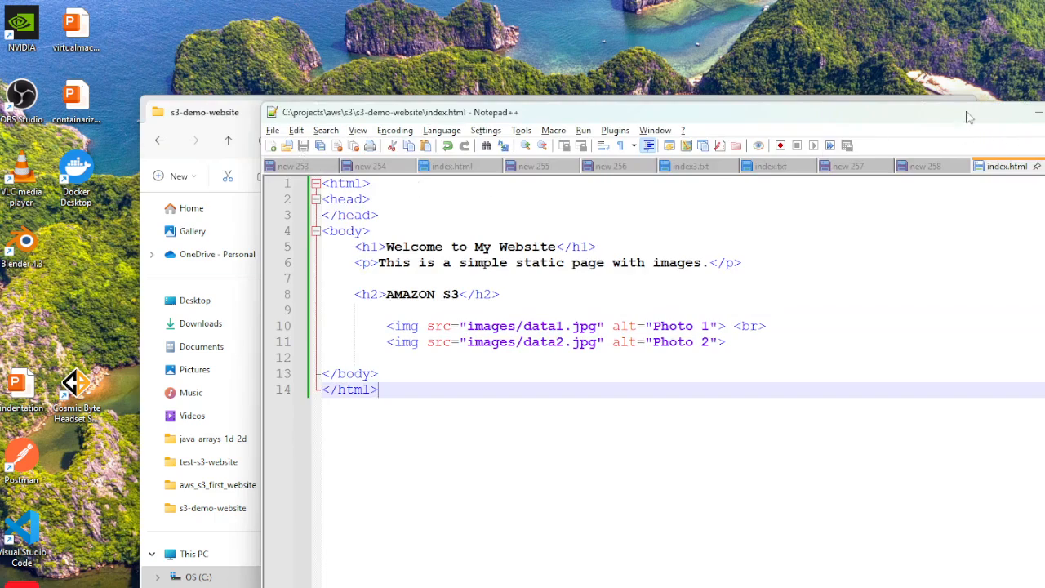
left_click(1034, 116)
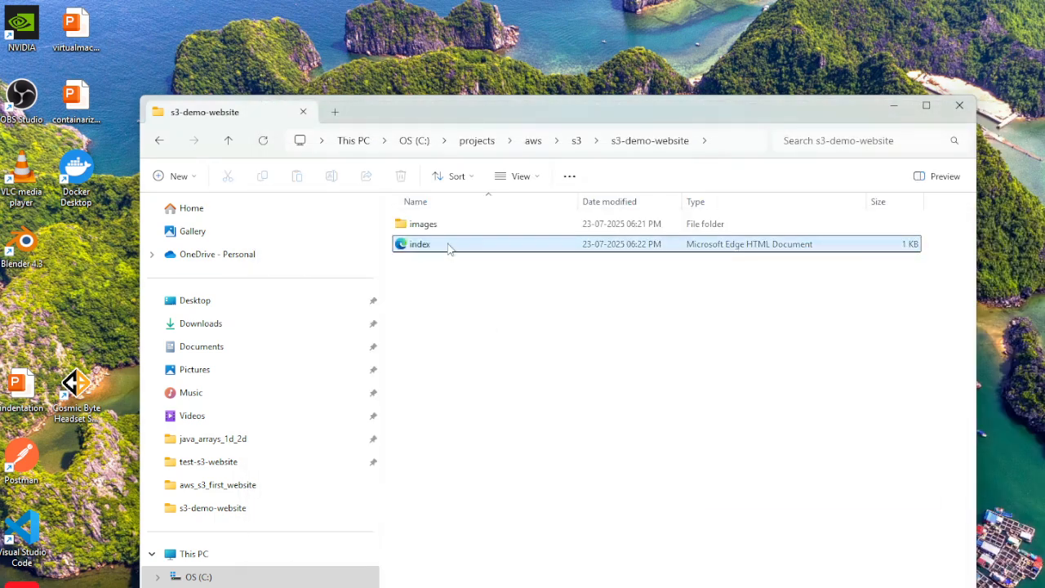
Open the index page in the browser to check its text and images, and close the older index.html tab.
double_click(448, 247)
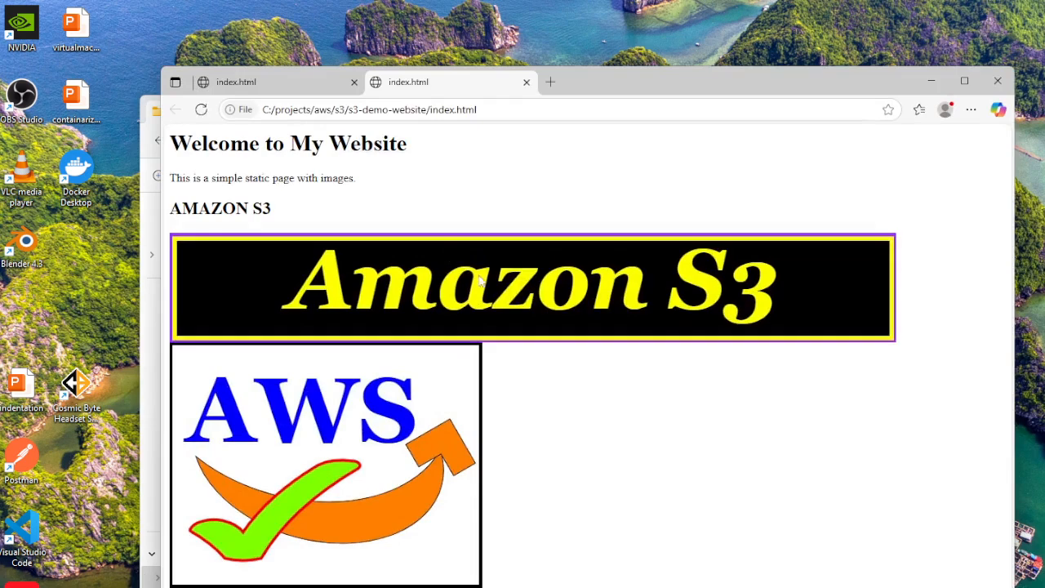
left_click(354, 82)
left_click(481, 111)
left_click(840, 434)
left_click_drag(838, 79, 831, 37)
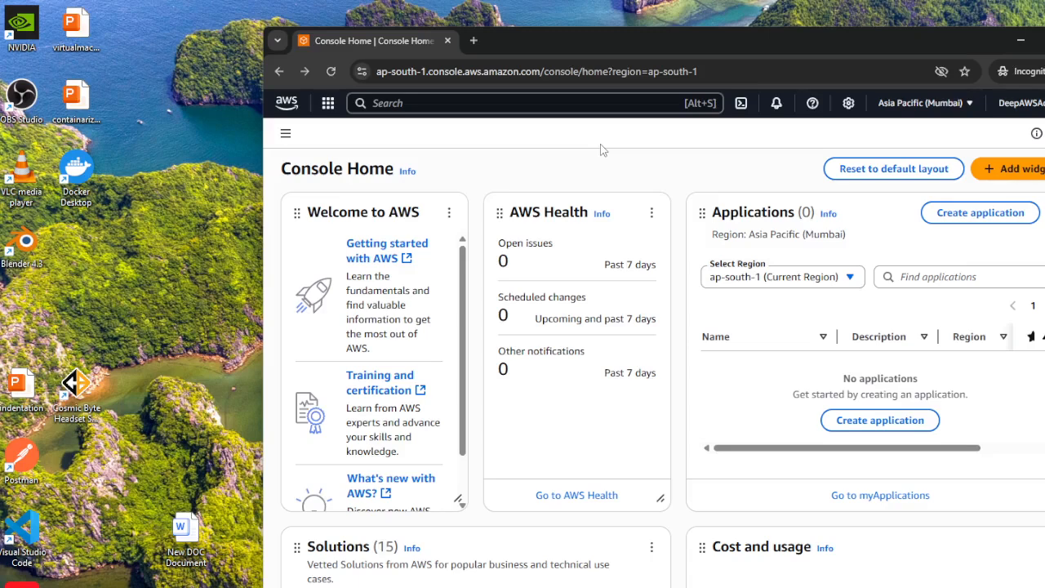
Search the AWS console for "s3" and open the S3 service.
left_click(387, 103)
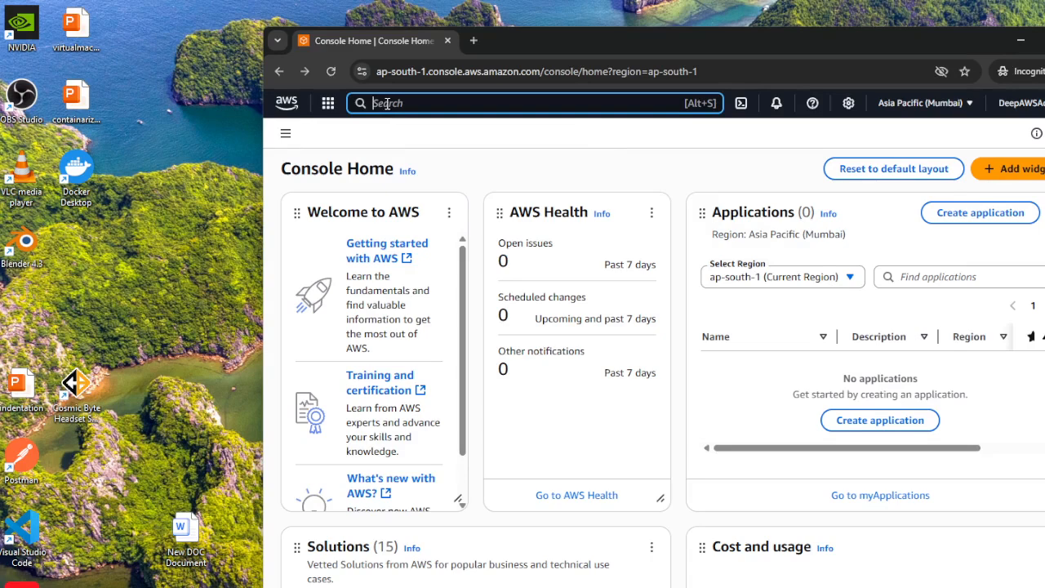
type("s3")
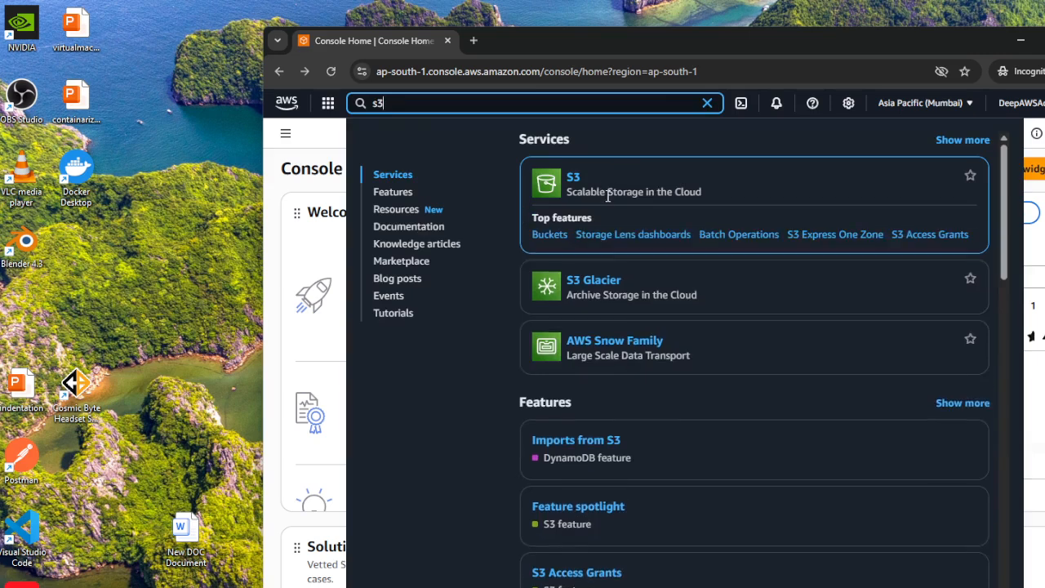
mouse_move(572, 184)
left_click(574, 181)
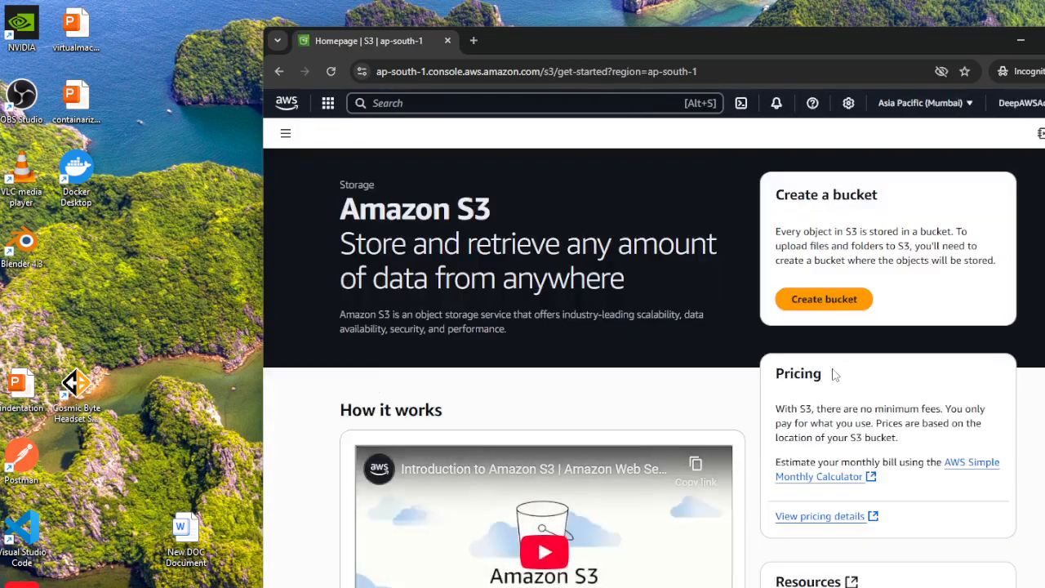
Start creating a general purpose bucket in the ap-south-1 region and name it s3-demo-website.
left_click(838, 304)
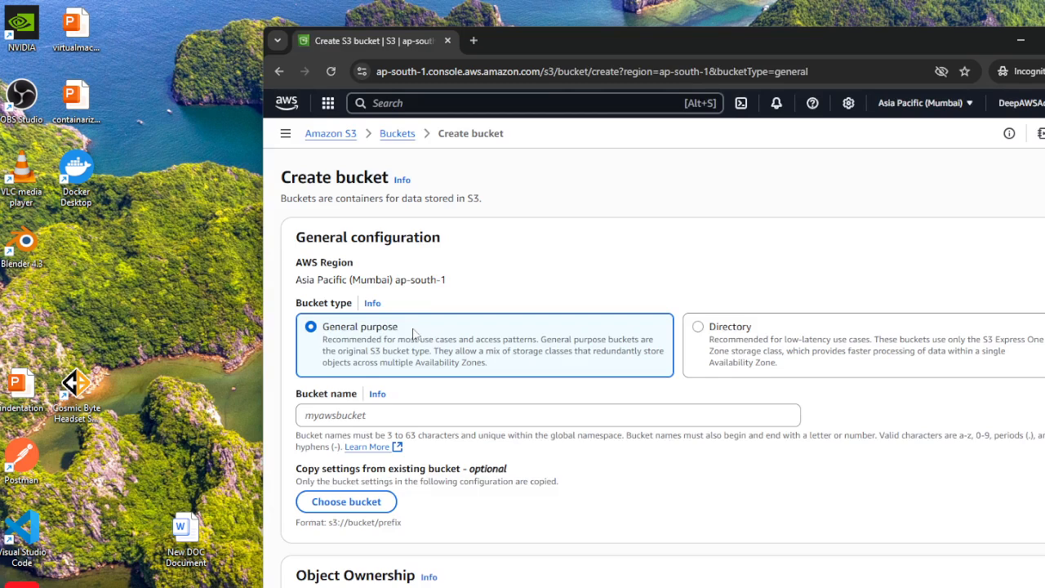
left_click_drag(457, 285, 393, 280)
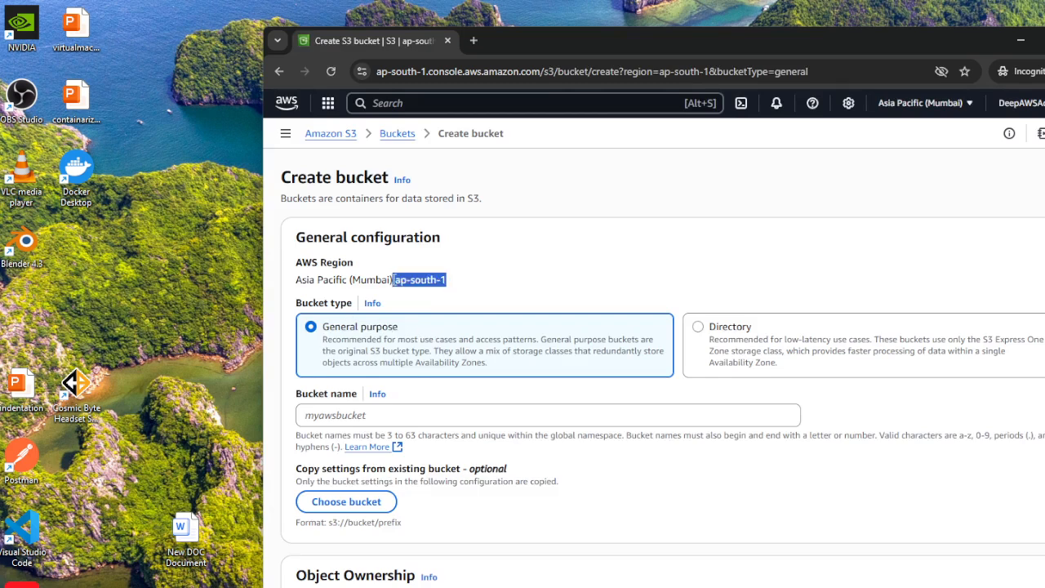
scroll(565, 236, "down", 1)
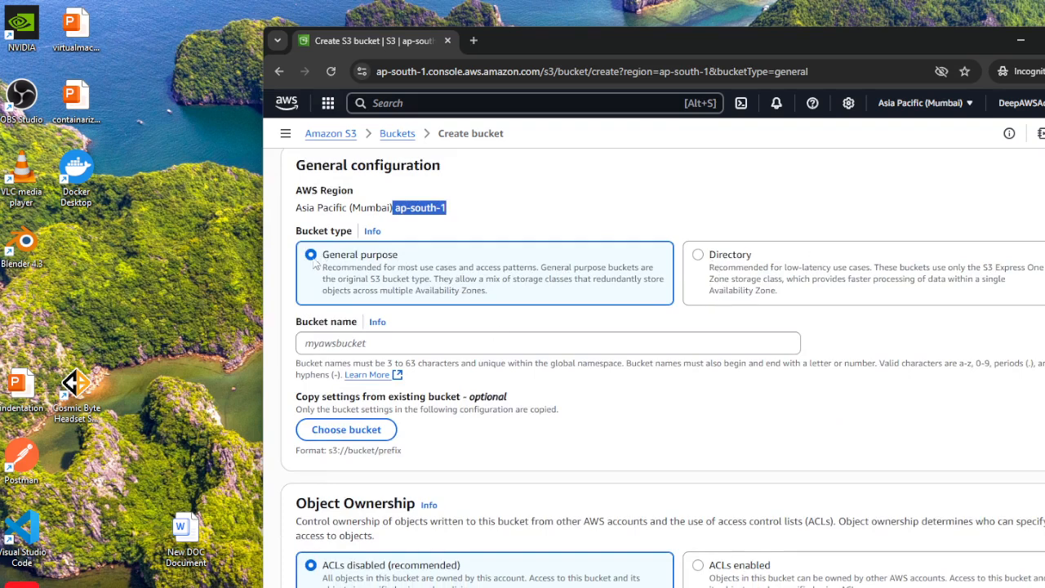
left_click(351, 344)
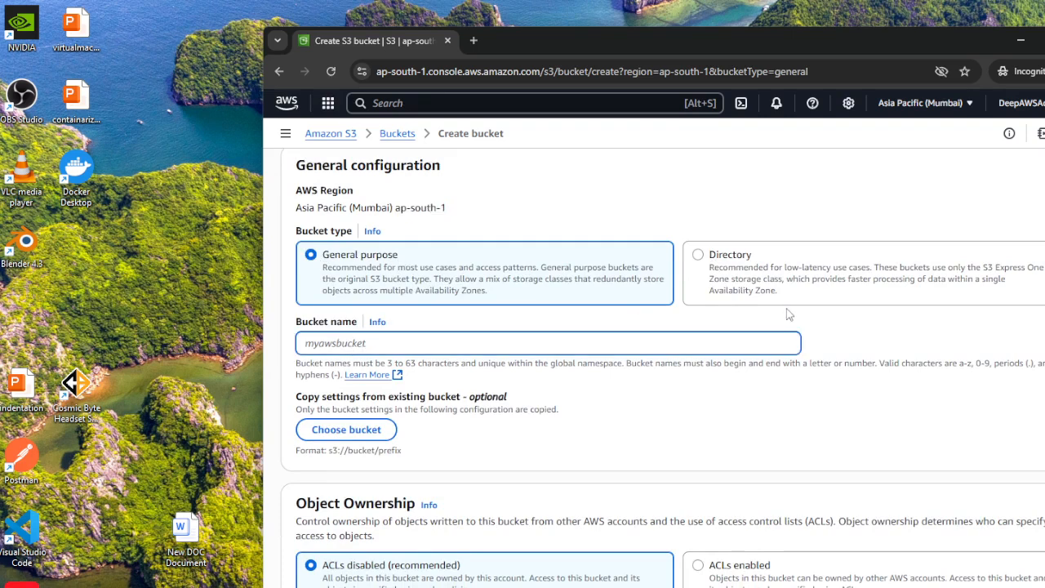
type("s3-demo-website")
Turn off Block all public access for the bucket and acknowledge that its objects might become public.
scroll(718, 567, "down", 1)
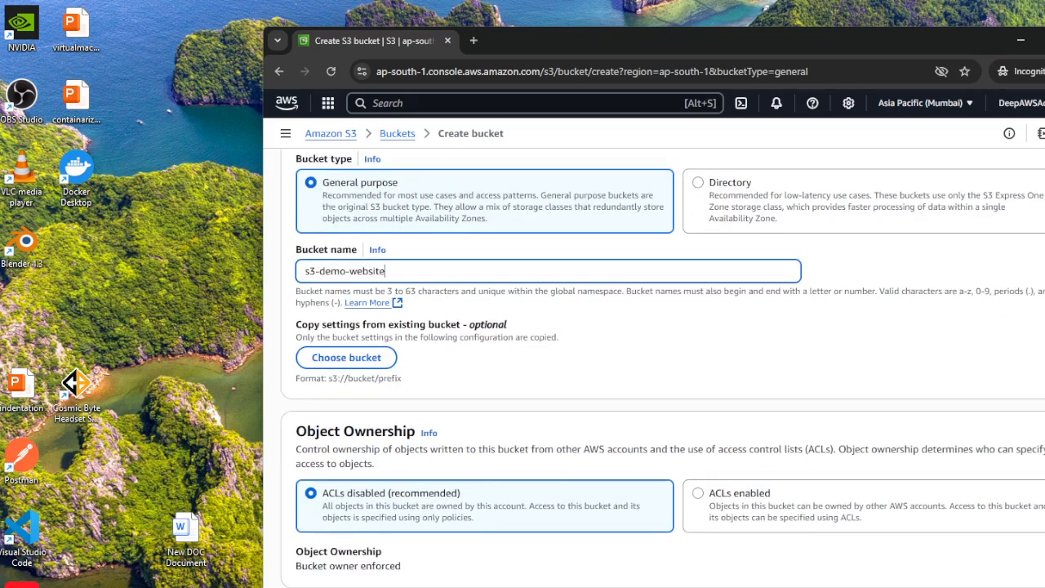
scroll(572, 500, "down", 1)
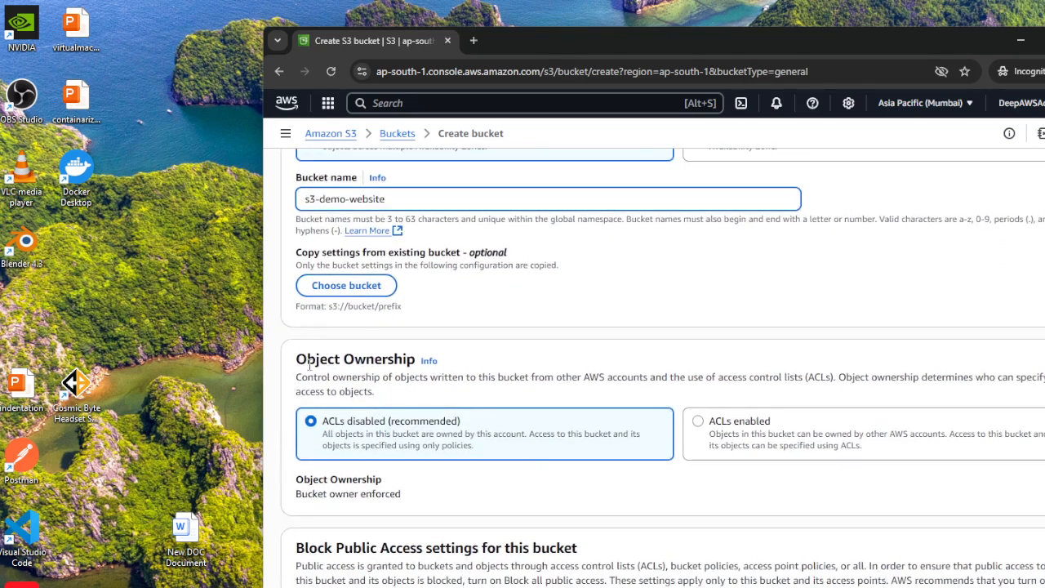
scroll(490, 440, "down", 2)
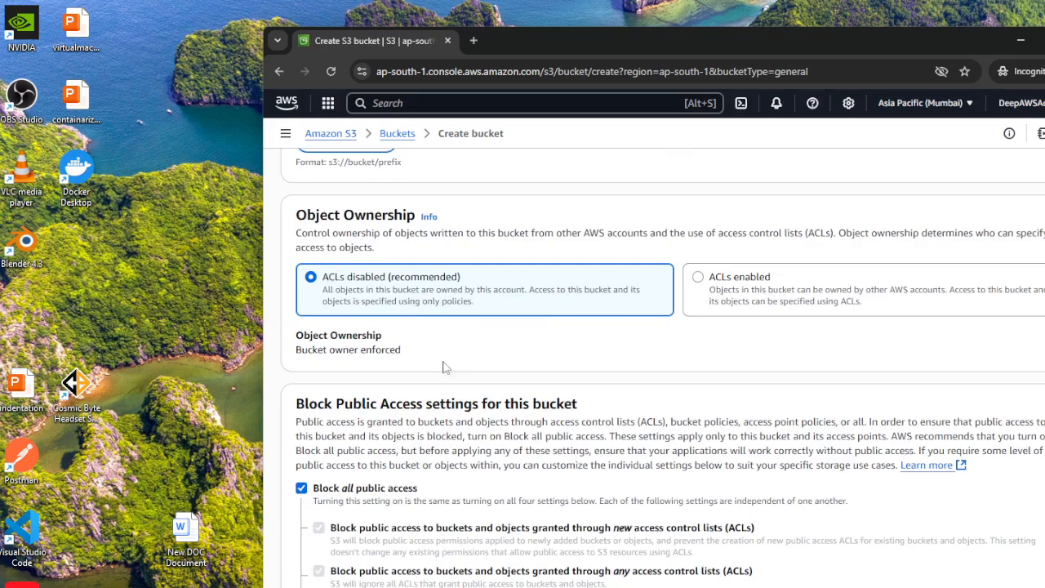
scroll(407, 353, "down", 2)
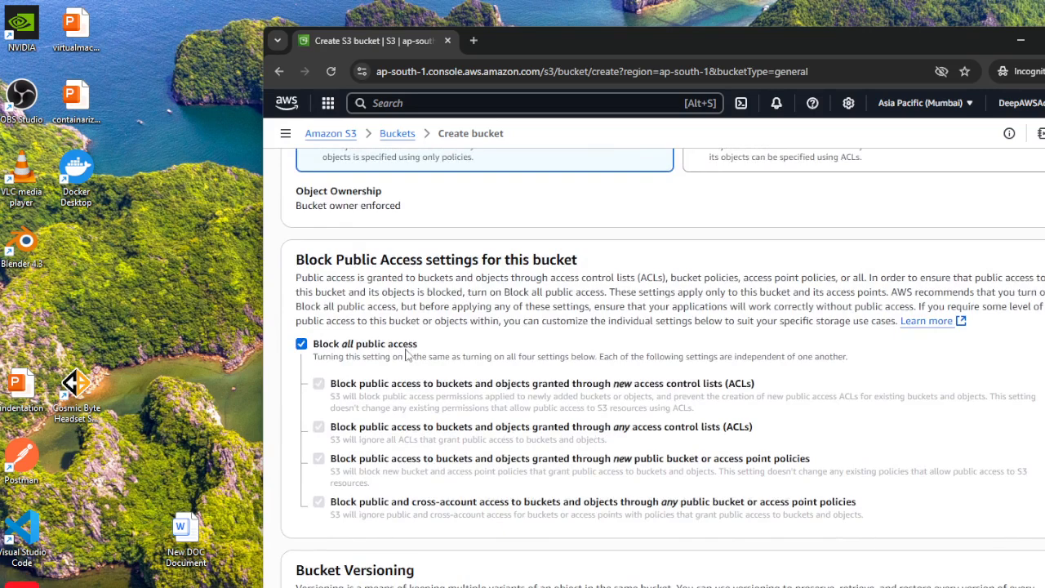
scroll(407, 353, "down", 1)
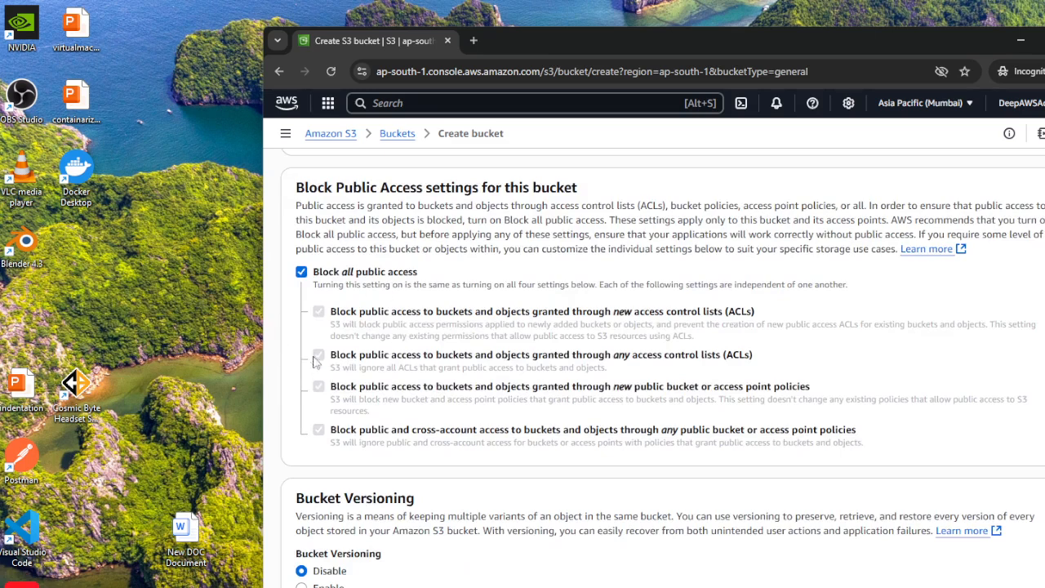
left_click(302, 272)
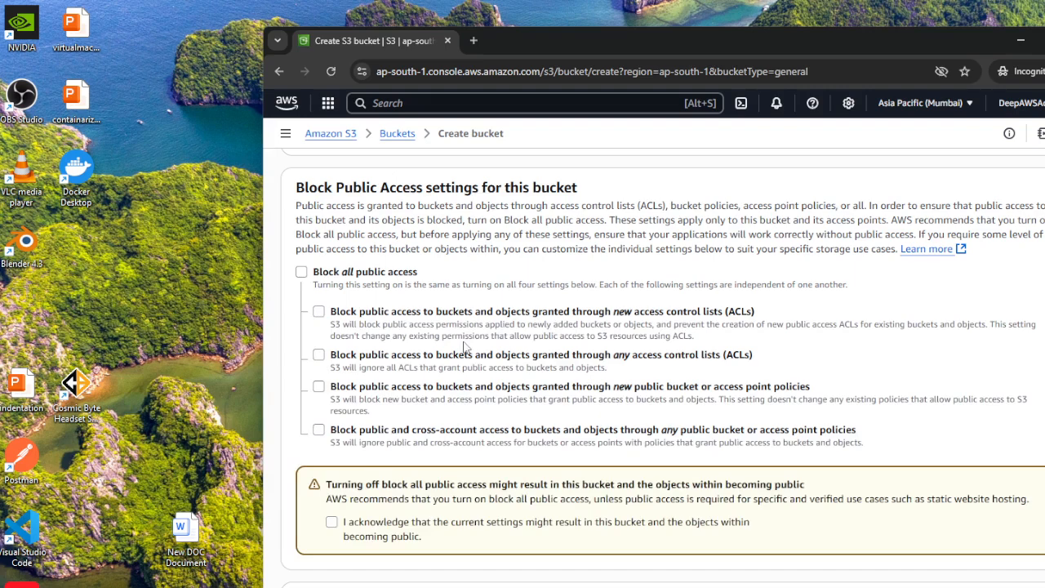
left_click_drag(336, 189, 422, 189)
scroll(495, 377, "down", 2)
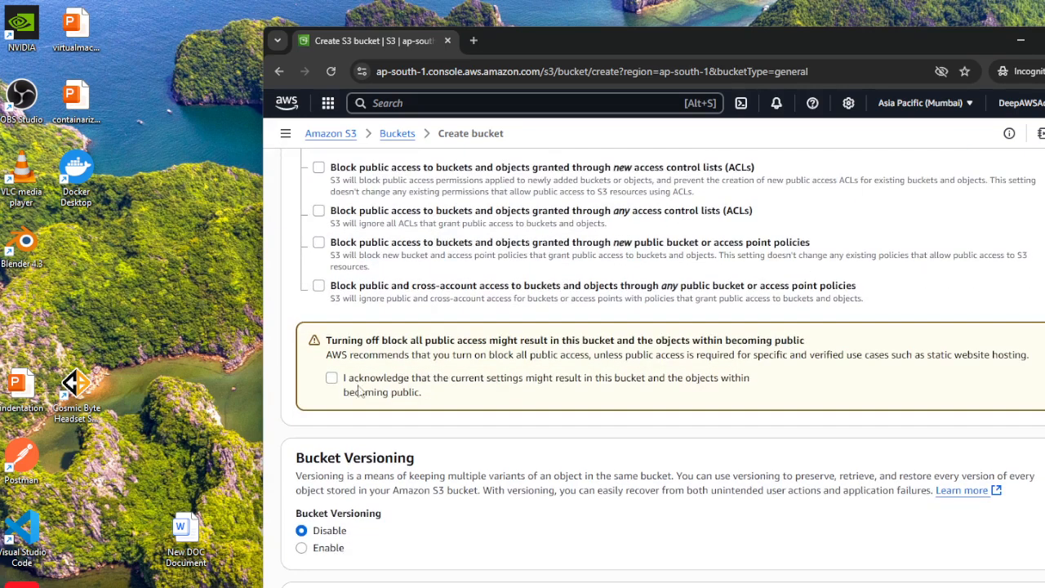
left_click(332, 380)
Leave versioning, tags and default encryption at their defaults and create the bucket.
scroll(702, 453, "down", 2)
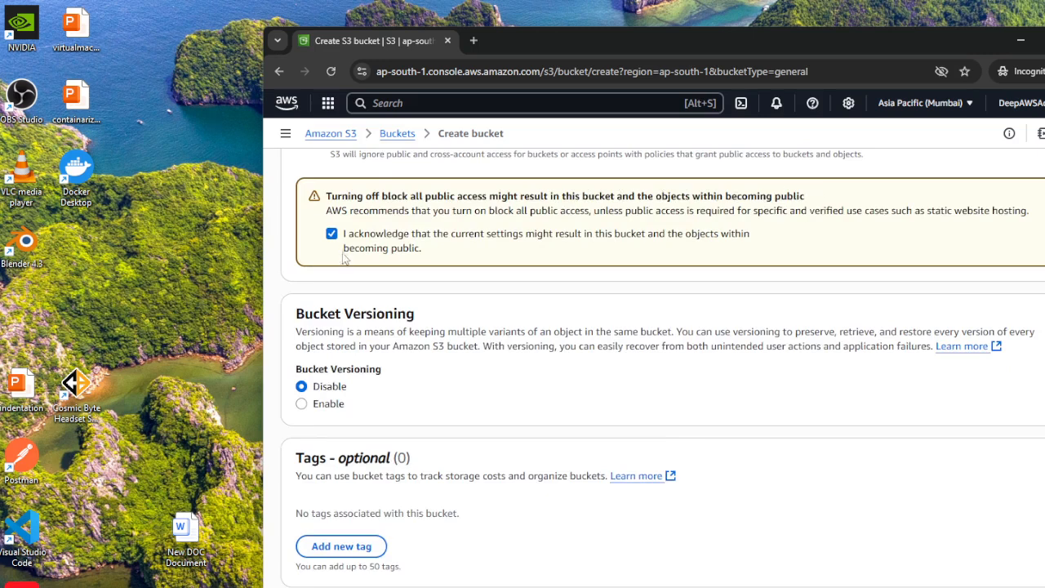
scroll(708, 469, "down", 2)
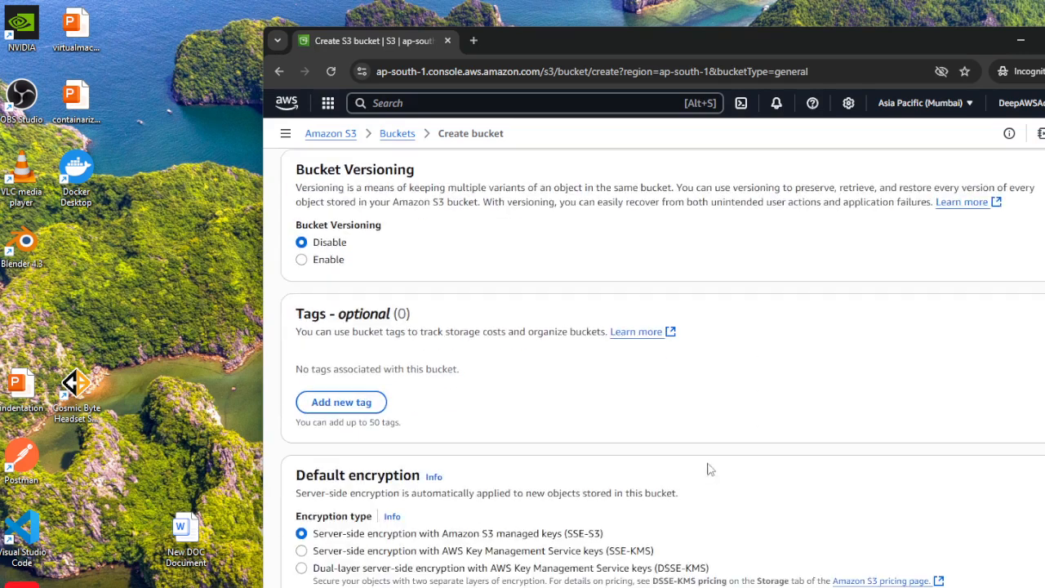
scroll(683, 458, "down", 2)
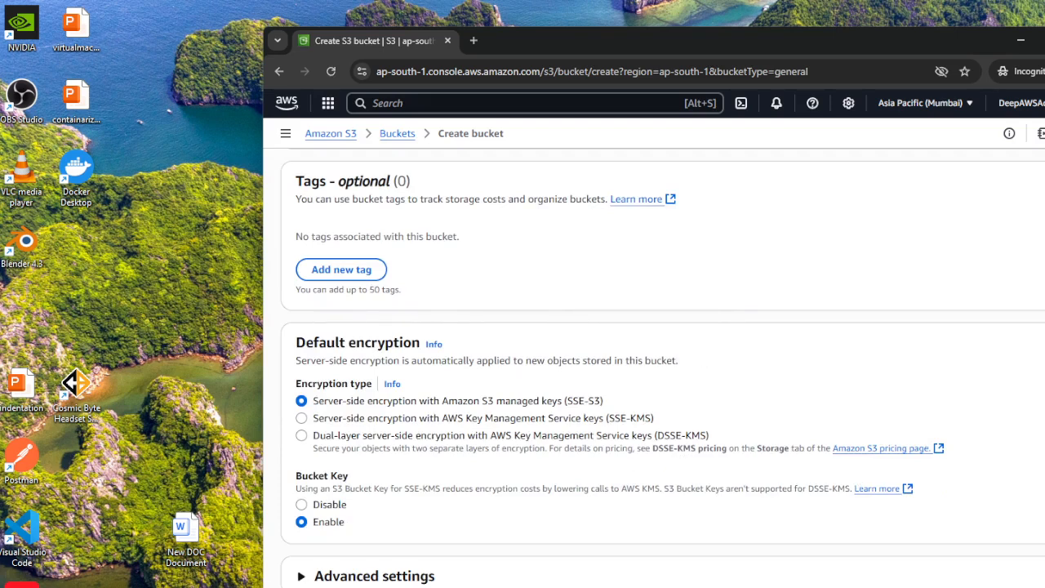
left_click_drag(835, 51, 796, 41)
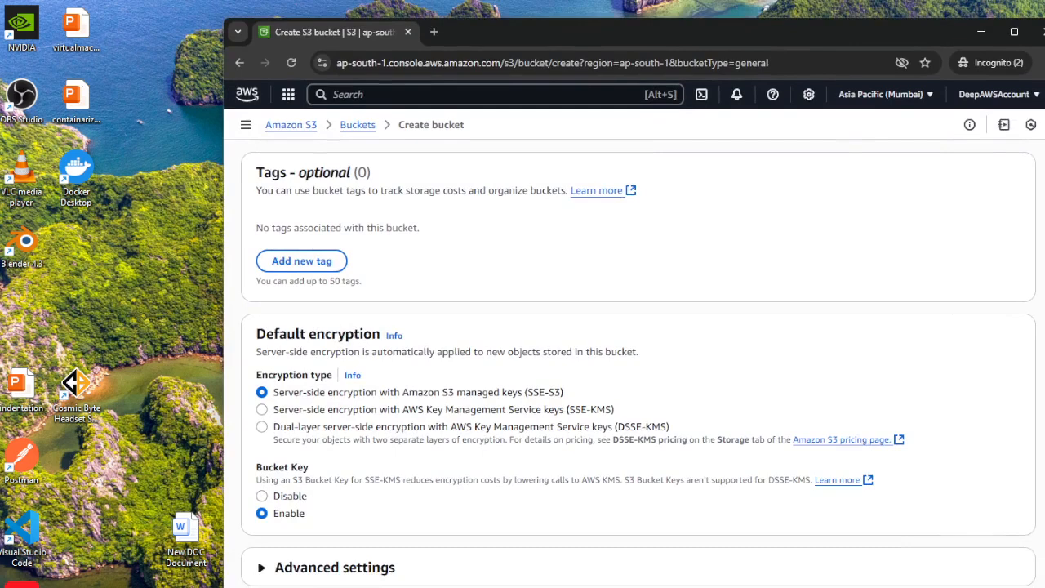
left_click_drag(831, 24, 794, 41)
scroll(978, 277, "down", 3)
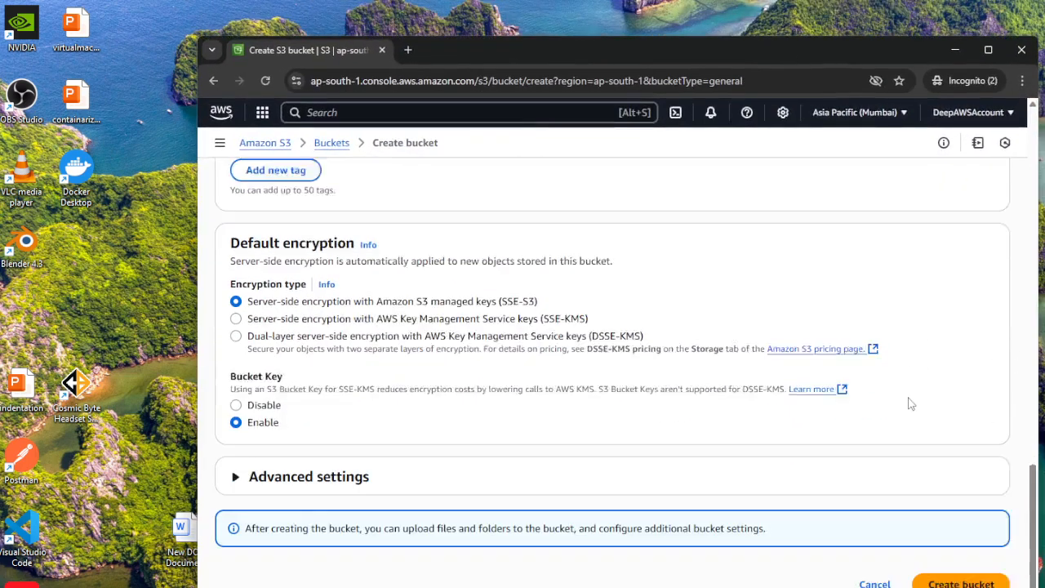
left_click(966, 573)
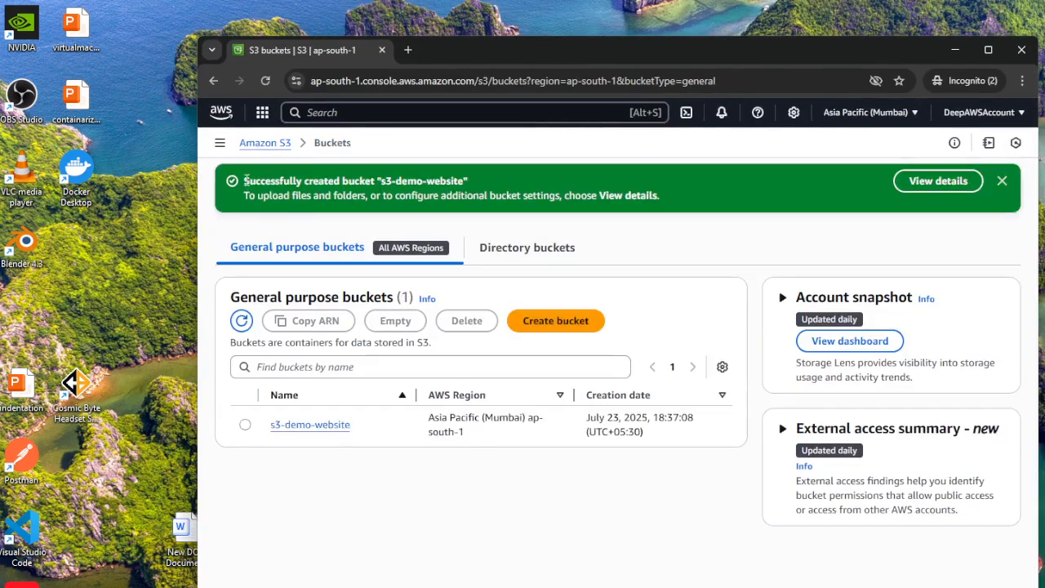
Check the creation message and the new s3-demo-website entry in the general purpose buckets list.
left_click_drag(244, 180, 475, 183)
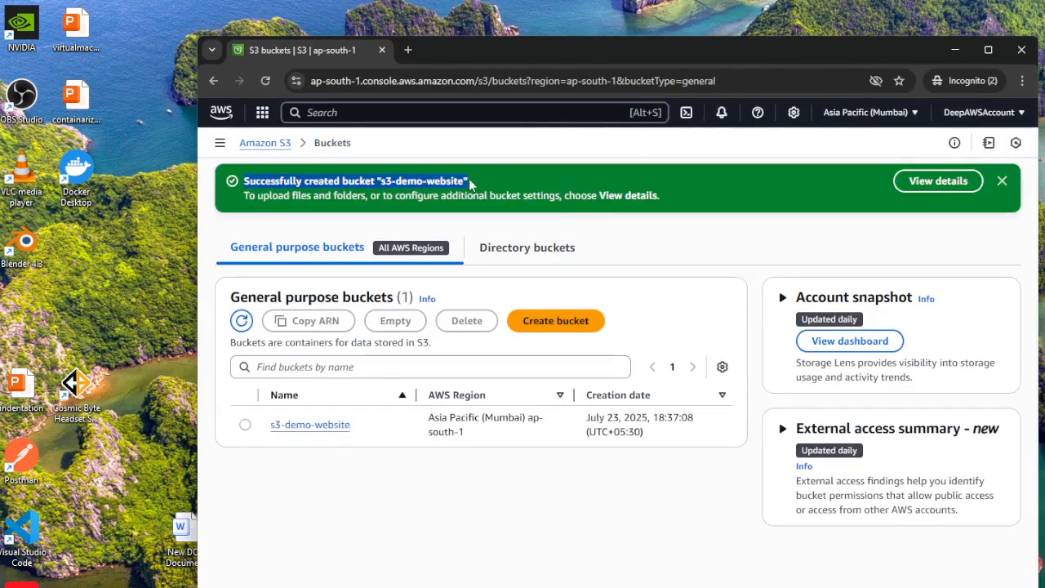
left_click(430, 182)
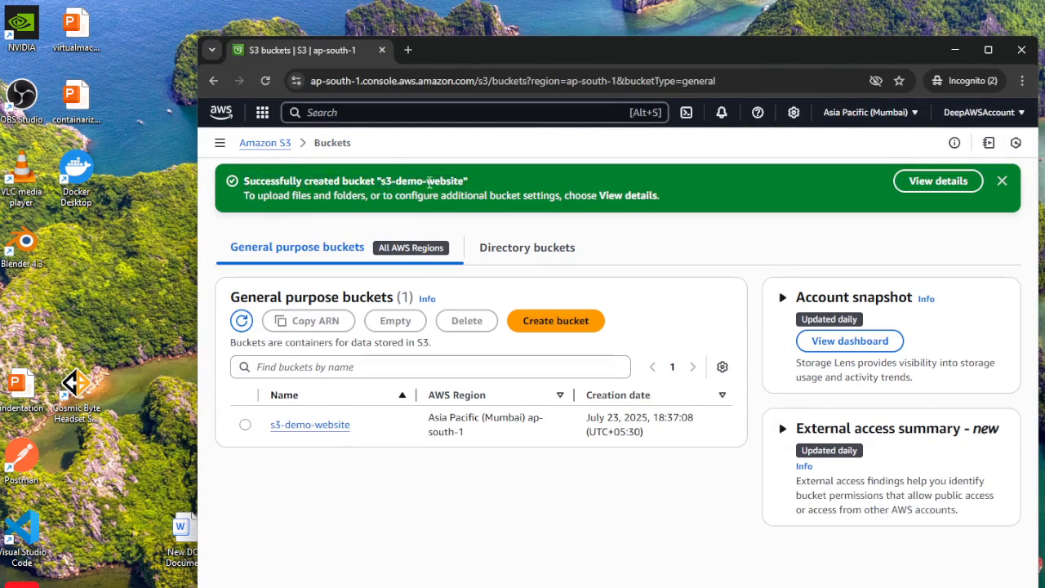
double_click(447, 180)
left_click_drag(266, 426, 368, 433)
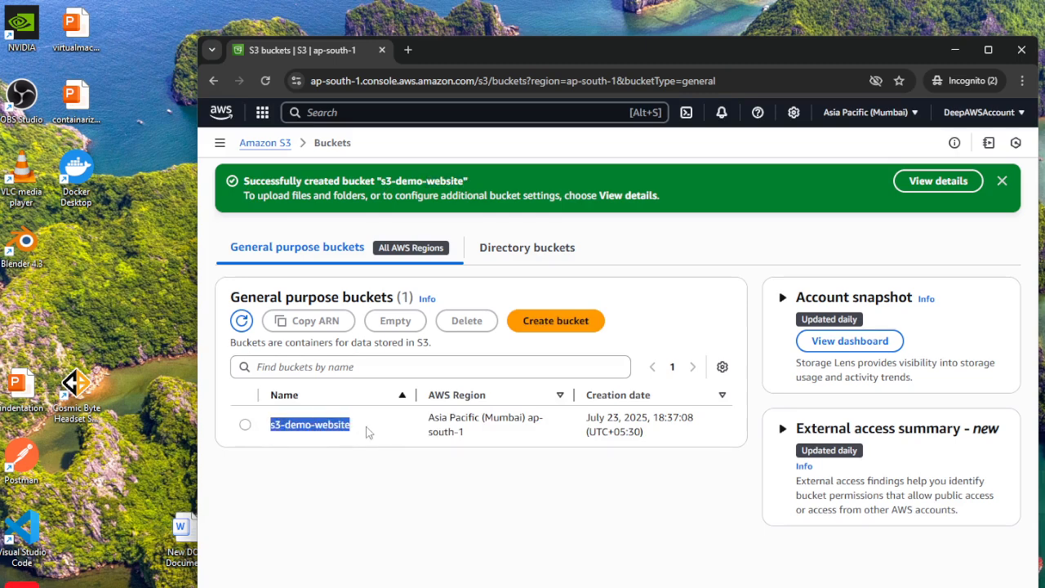
Open the s3-demo-website bucket and start an upload into it.
left_click(388, 531)
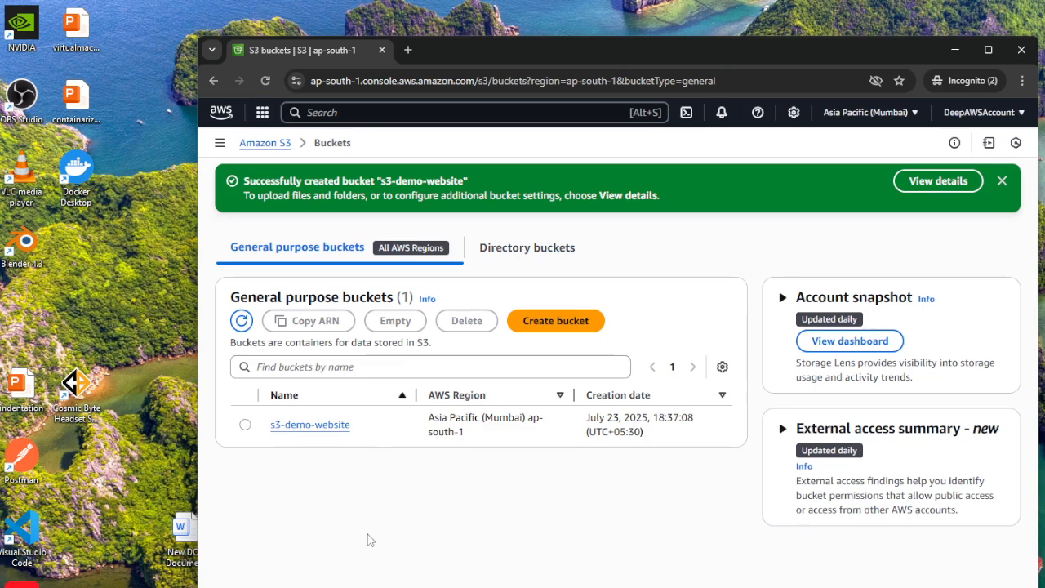
left_click(244, 424)
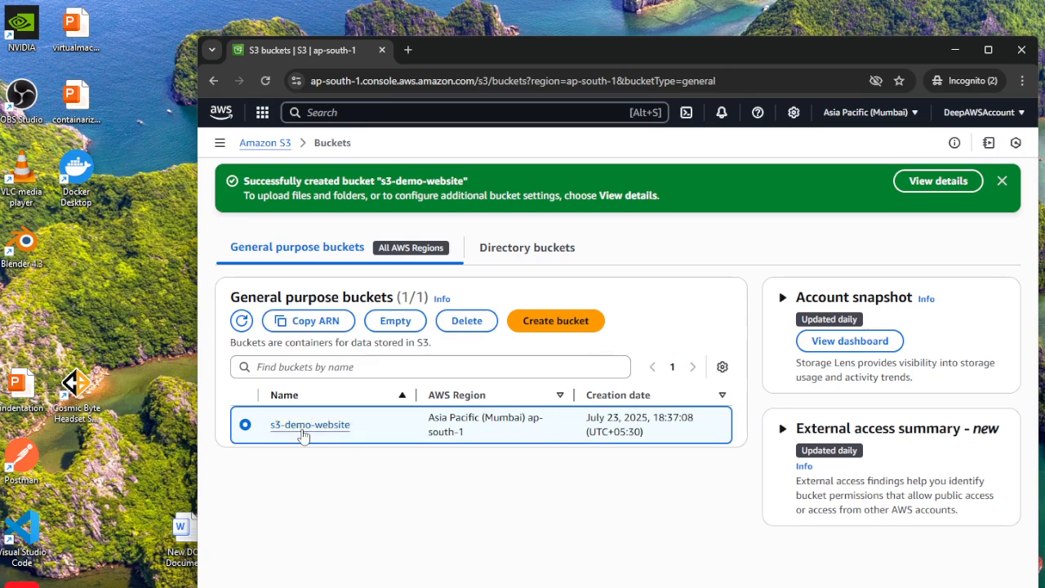
left_click(302, 429)
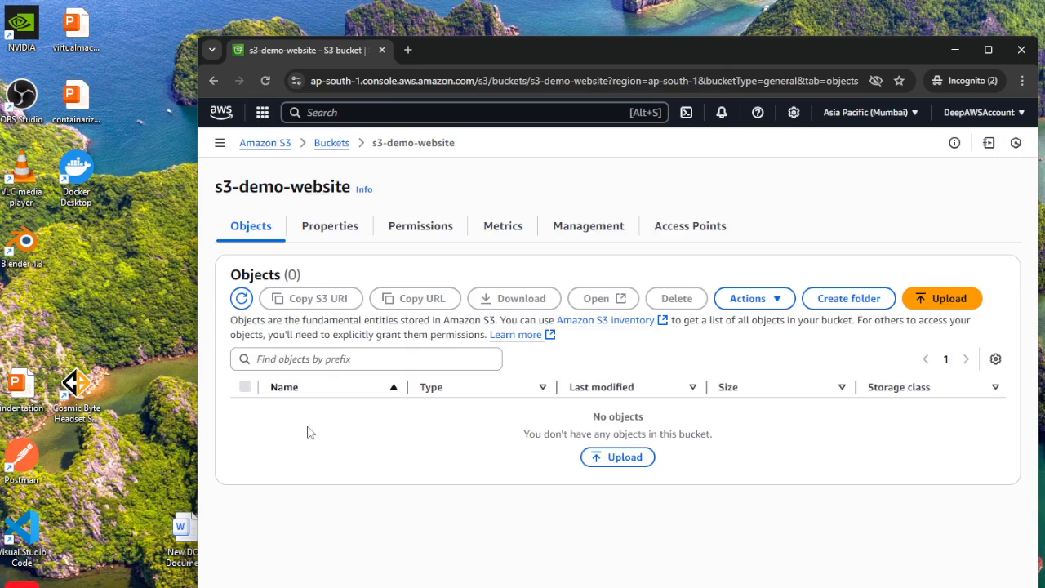
left_click(618, 457)
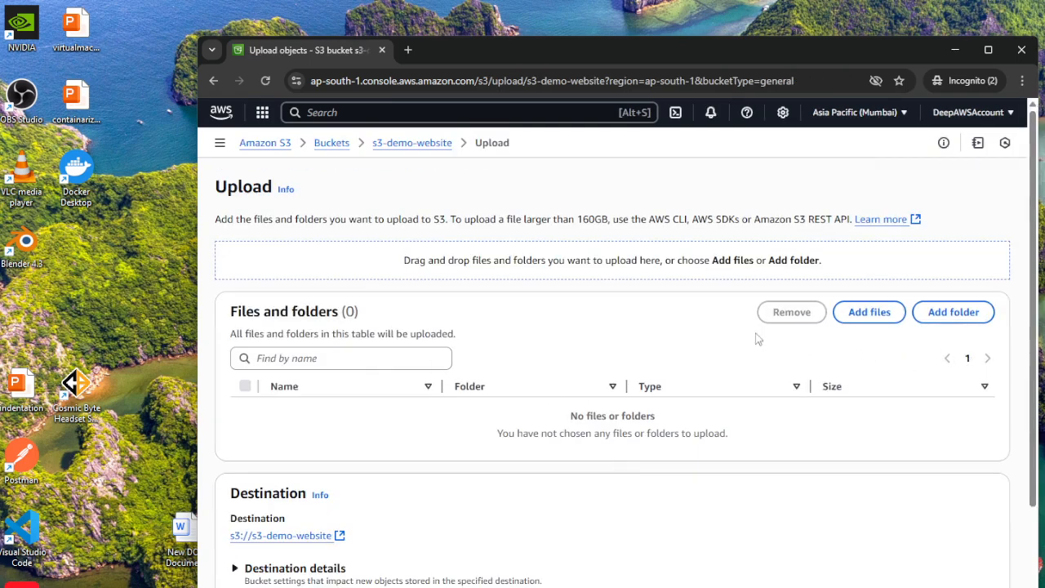
Add the index HTML file from C:\projects\aws\s3\s3-demo-website to the upload list.
left_click(871, 316)
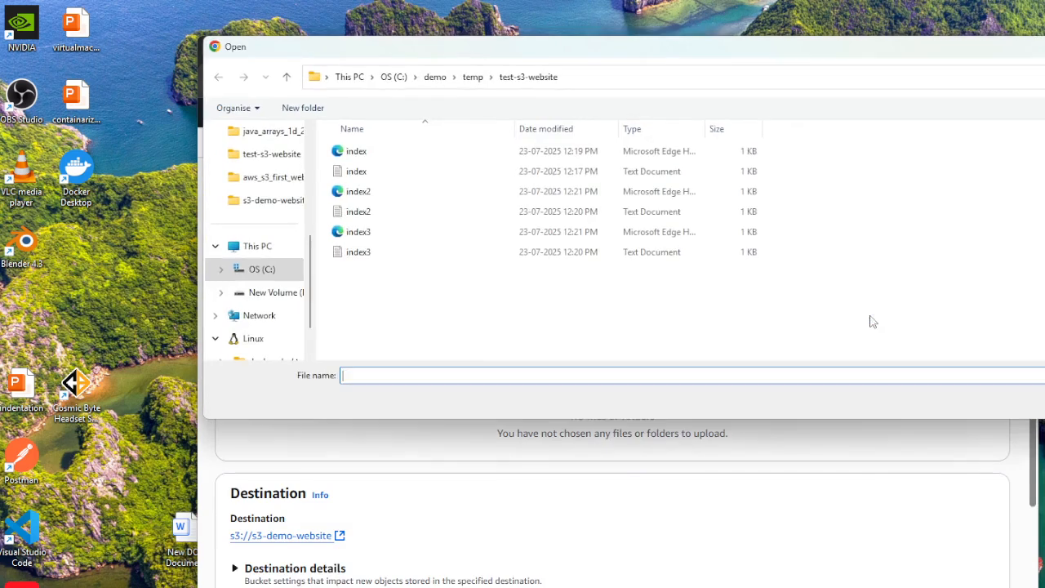
left_click(393, 76)
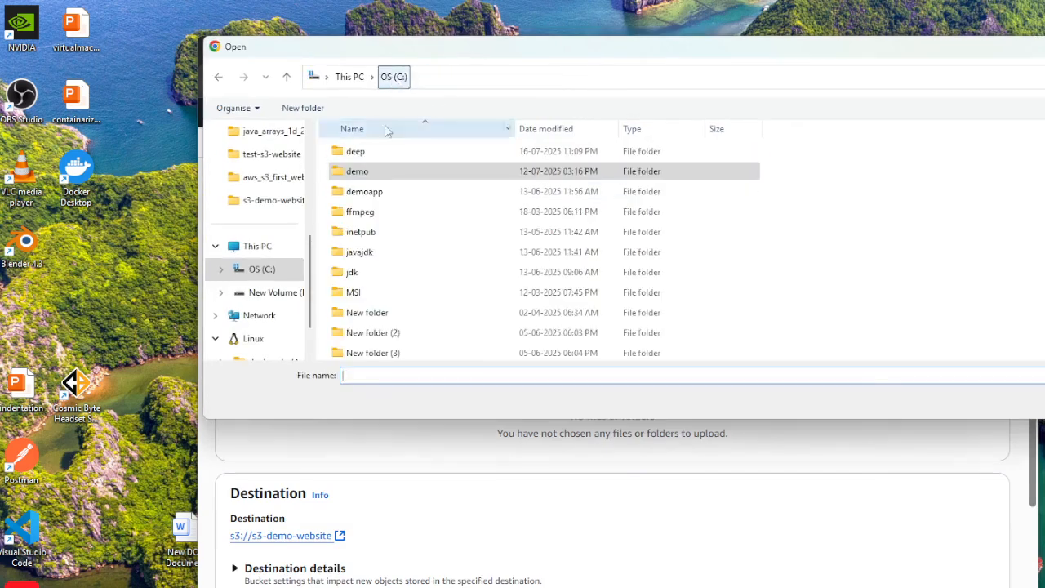
scroll(365, 257, "down", 2)
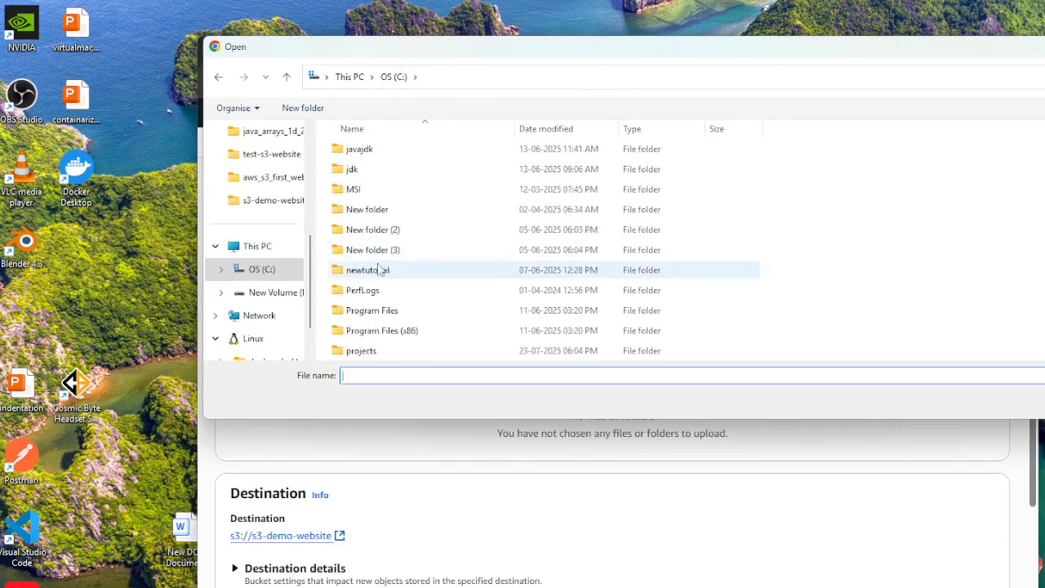
double_click(367, 353)
double_click(361, 157)
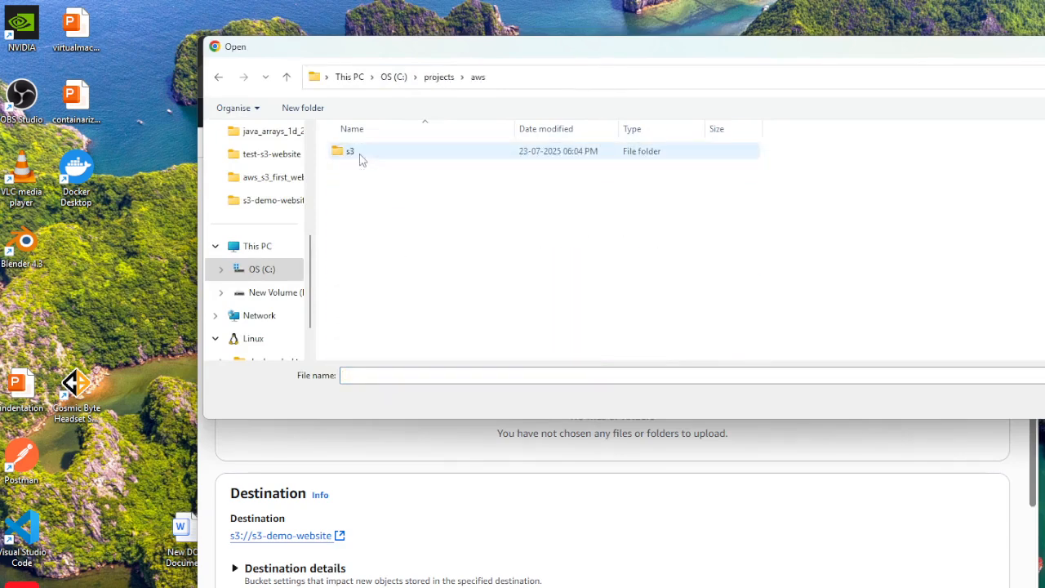
double_click(364, 159)
double_click(382, 153)
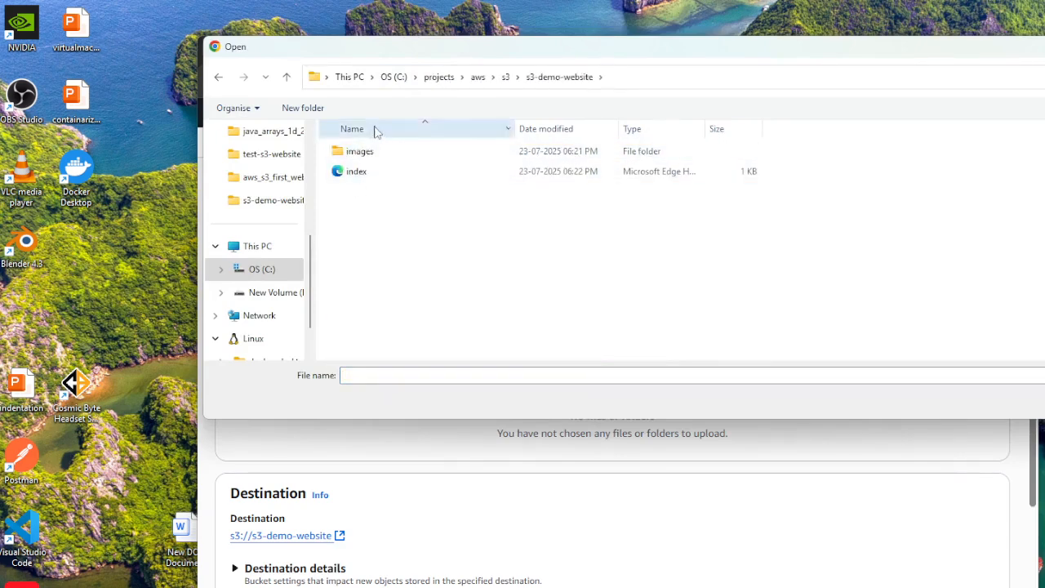
left_click(367, 172)
key("Return")
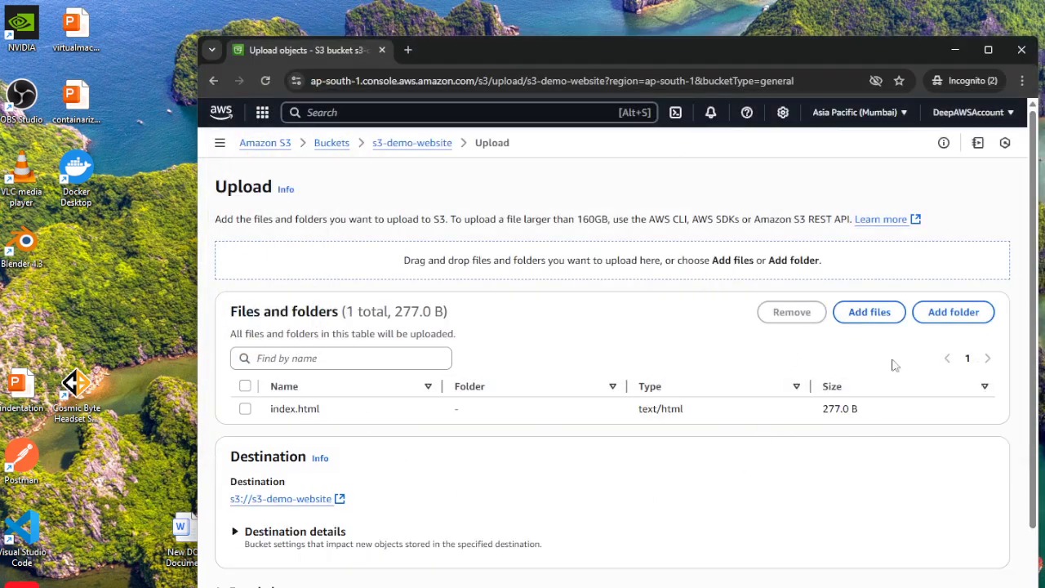
Add the images folder from the s3-demo-website project folder to the upload and approve uploading its files.
left_click(951, 319)
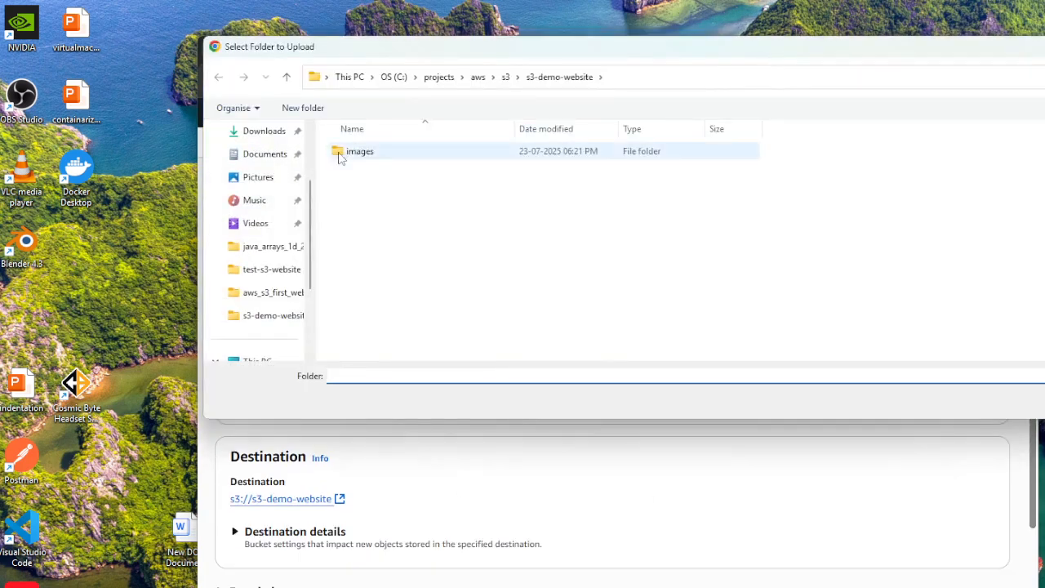
left_click(353, 155)
key("Return")
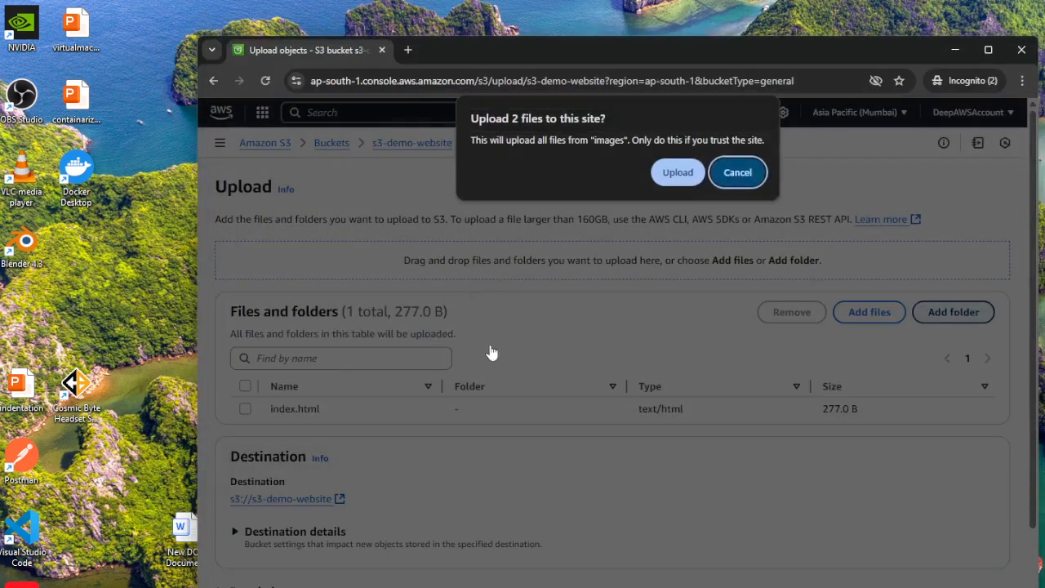
left_click(678, 174)
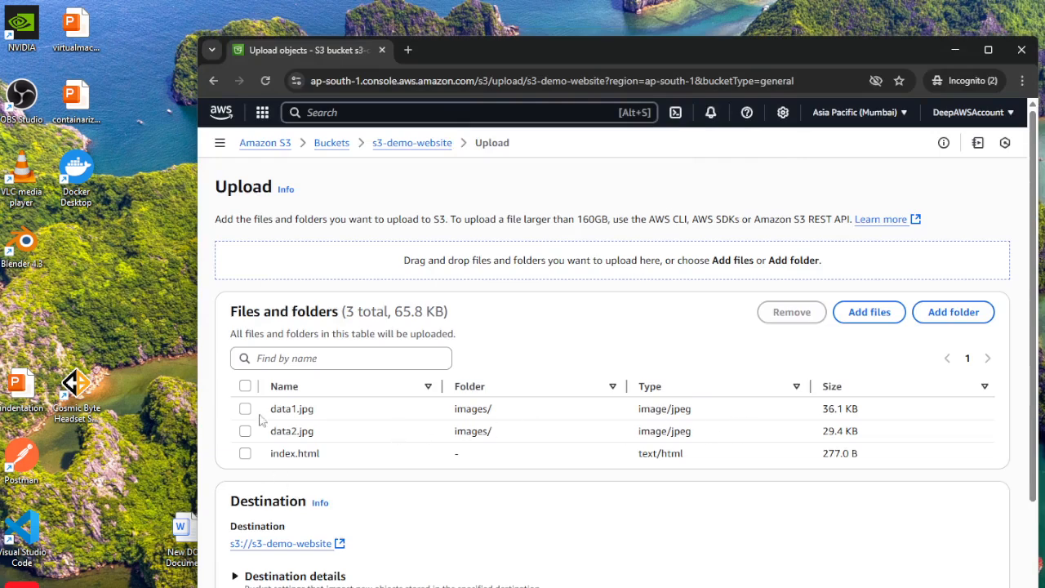
Select data1.jpg, data2.jpg and index.html, upload them, and return to the destination bucket's object list.
left_click_drag(276, 408, 330, 440)
left_click_drag(273, 466, 383, 464)
left_click(701, 543)
left_click(244, 386)
scroll(723, 492, "down", 2)
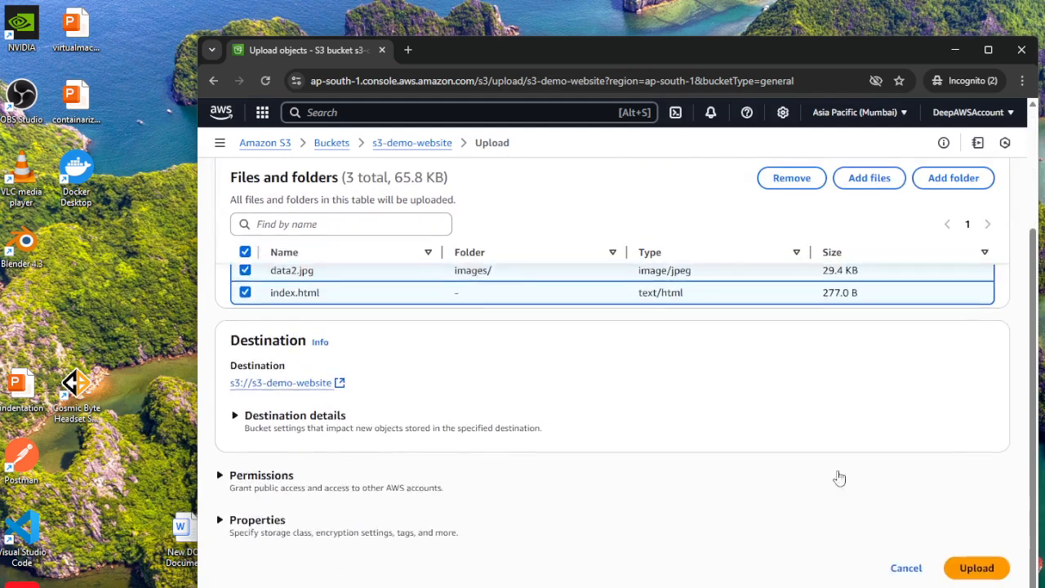
left_click(975, 571)
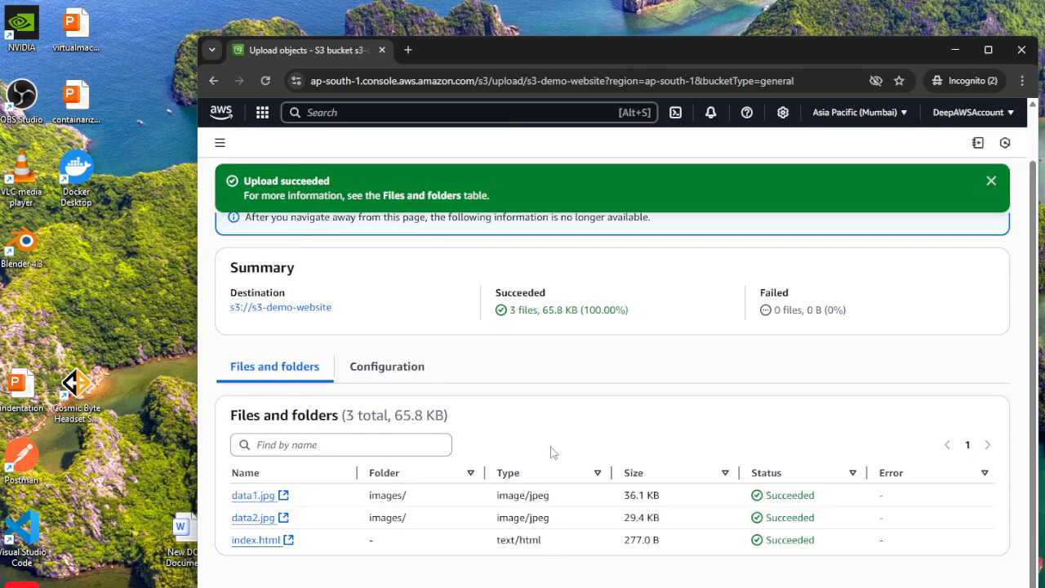
scroll(552, 450, "up", 1)
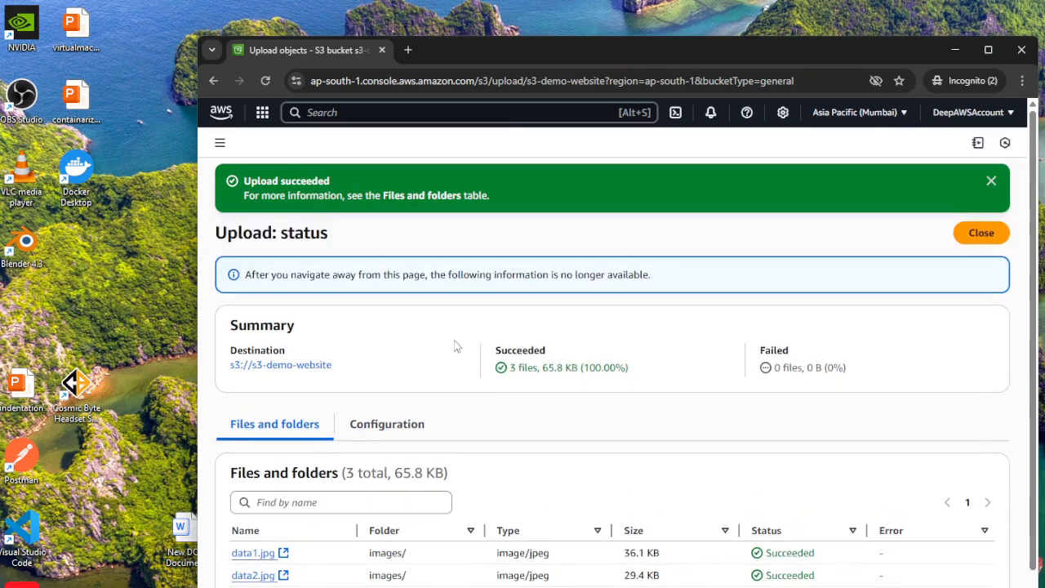
left_click(257, 366)
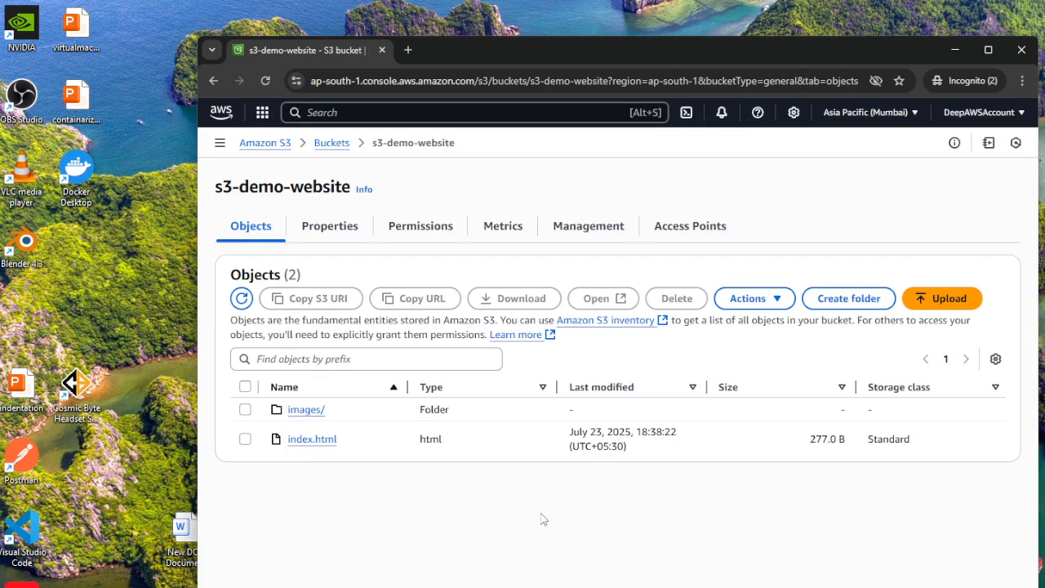
Open the static website hosting settings in the bucket's properties for editing.
left_click(330, 230)
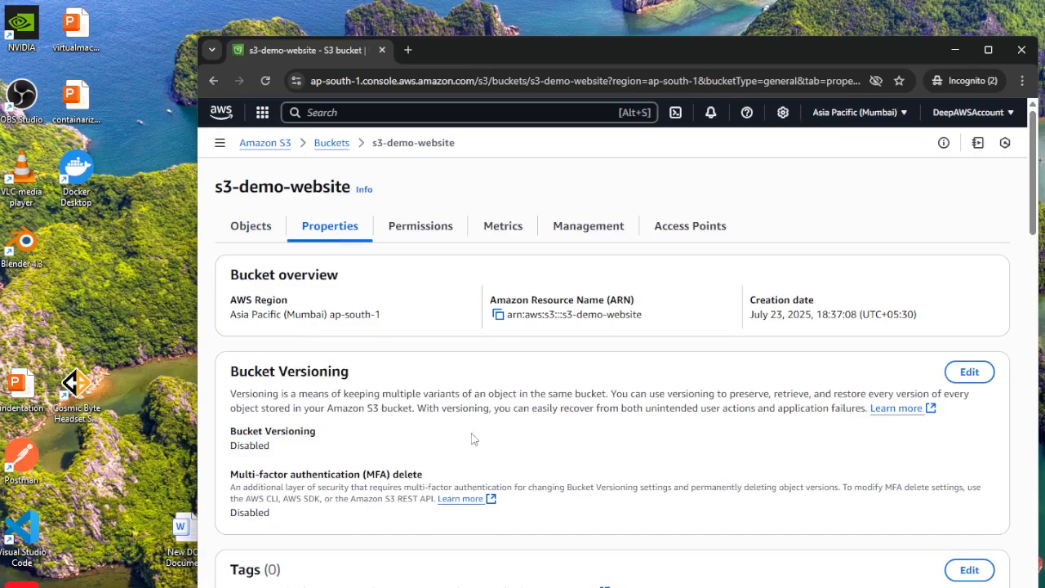
scroll(551, 407, "down", 6)
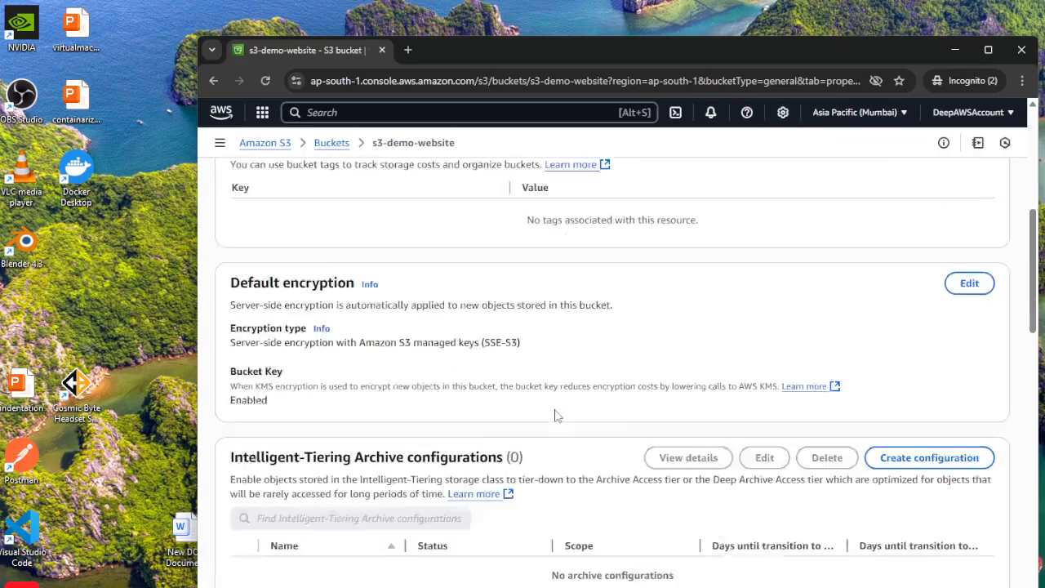
scroll(555, 416, "down", 8)
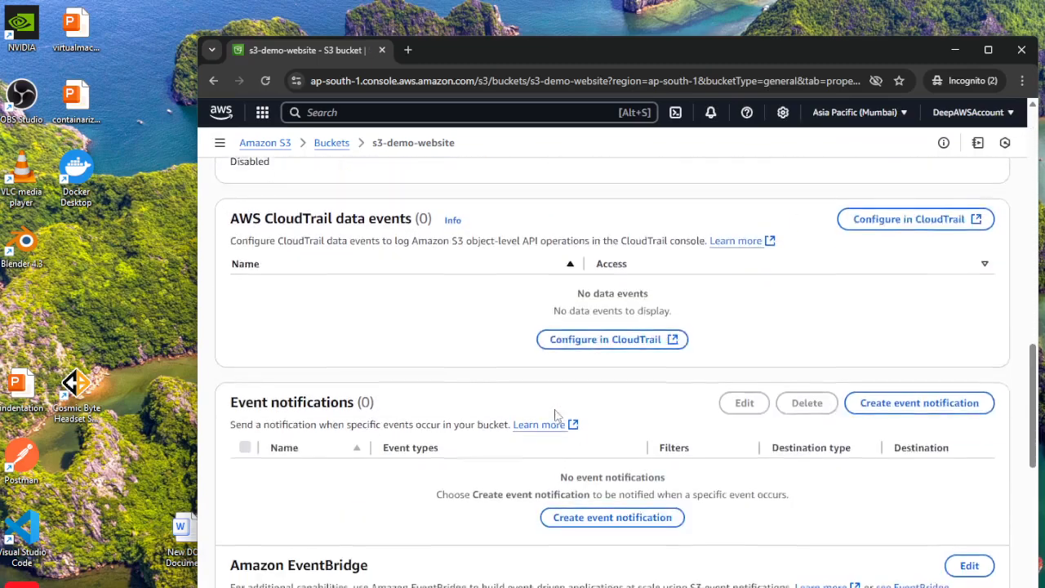
scroll(555, 416, "down", 7)
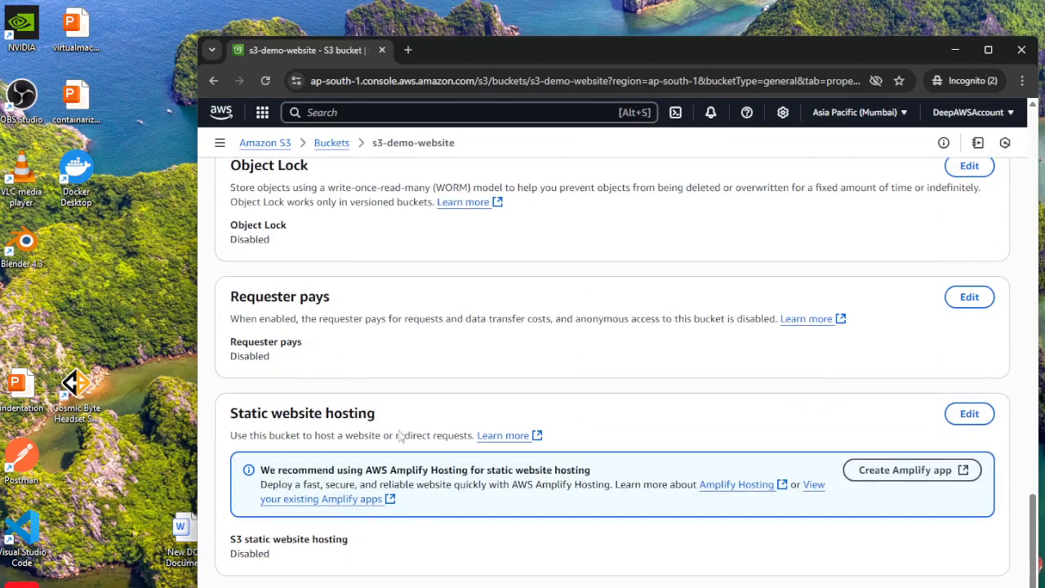
left_click_drag(233, 412, 427, 422)
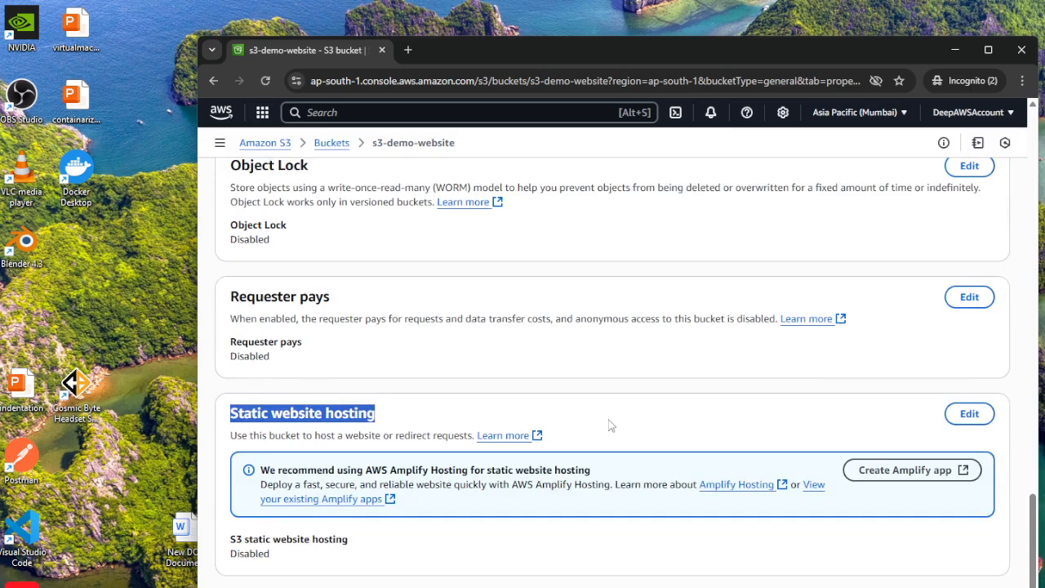
scroll(604, 427, "down", 1)
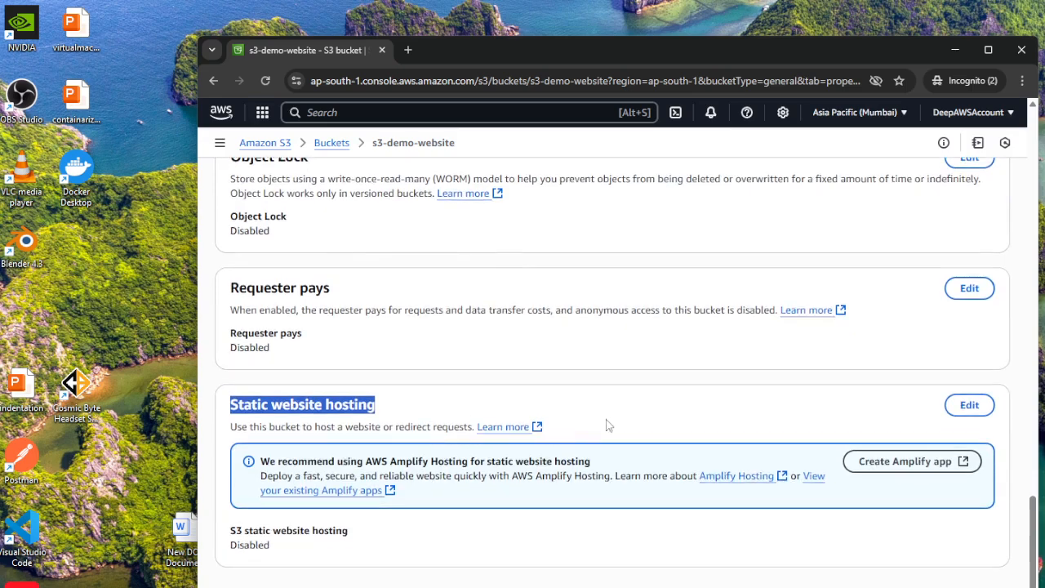
left_click(969, 406)
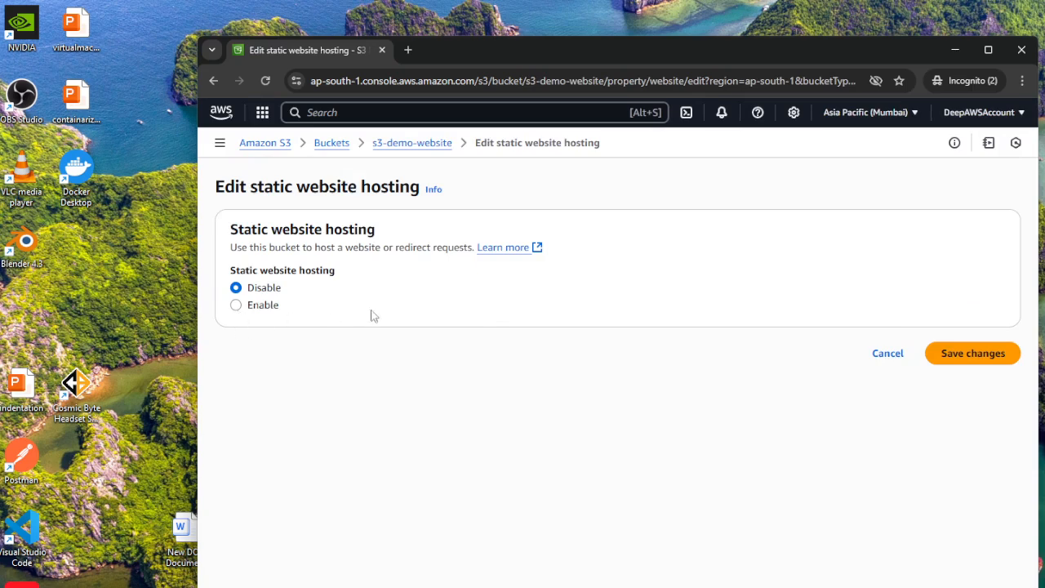
Enable static website hosting with the Host a static website type and set the index document to index.html.
left_click(237, 305)
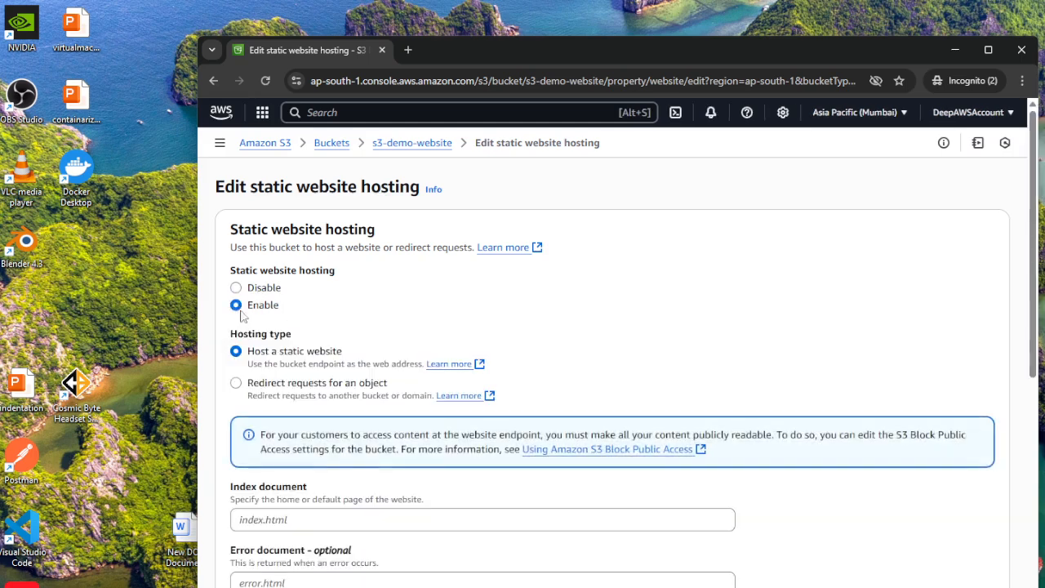
scroll(645, 382, "down", 2)
left_click(354, 374)
type("index.html")
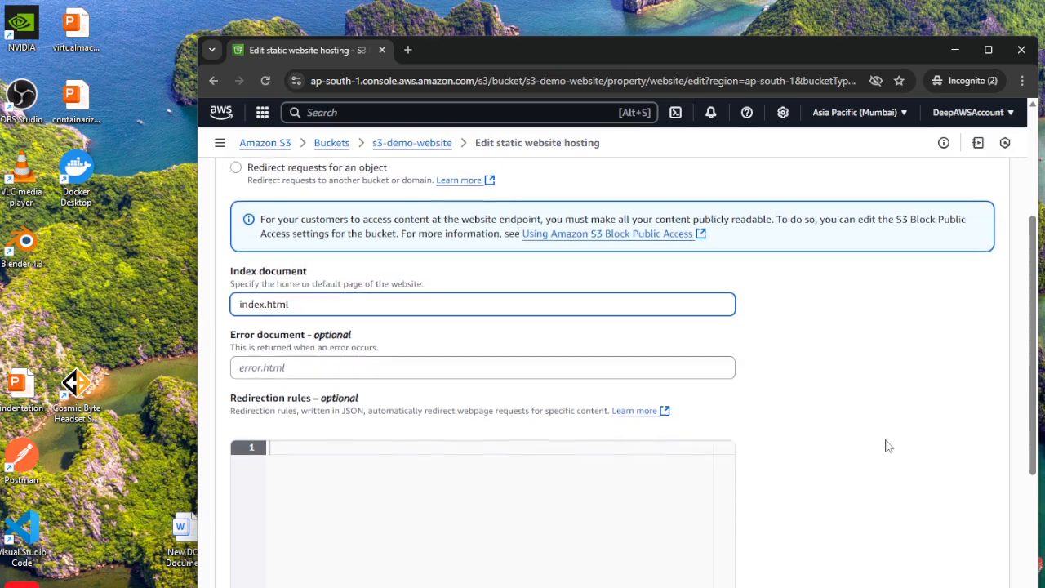
Leave the error document and redirection rules empty, save the static website hosting changes and dismiss the notification.
scroll(886, 435, "down", 1)
left_click(313, 367)
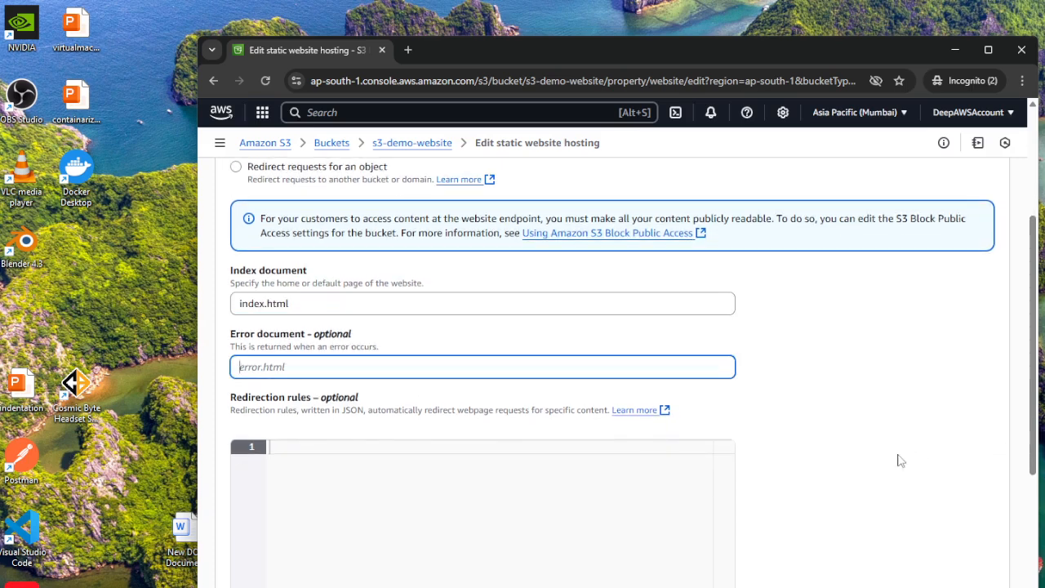
scroll(837, 453, "down", 1)
scroll(849, 449, "down", 3)
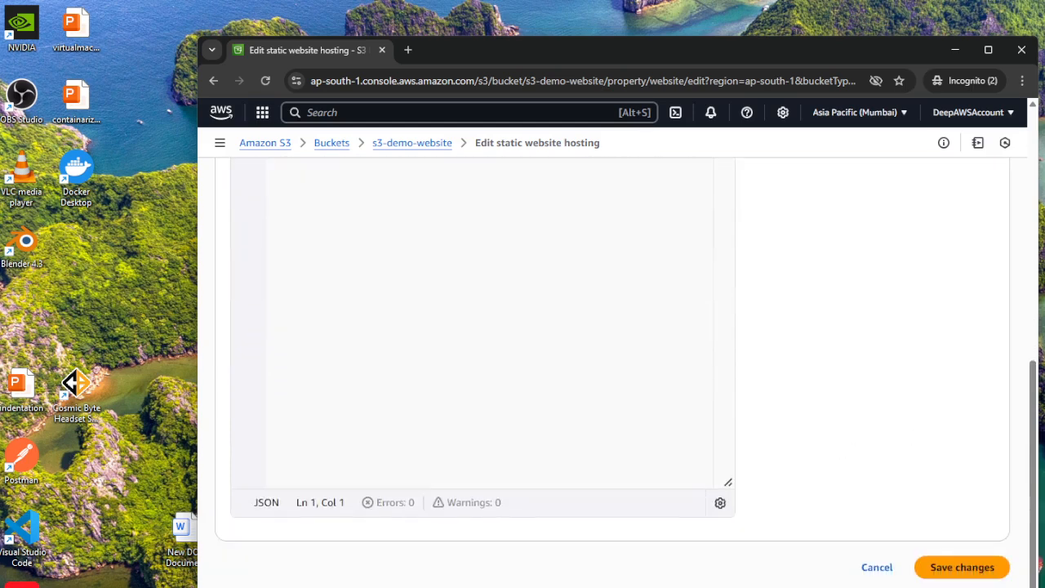
scroll(967, 507, "down", 1)
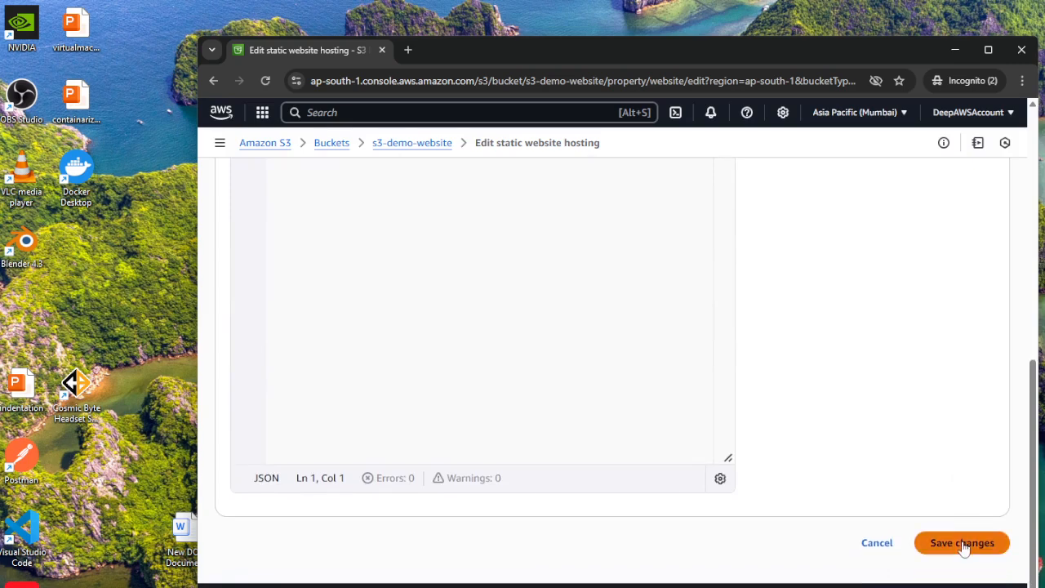
left_click(962, 543)
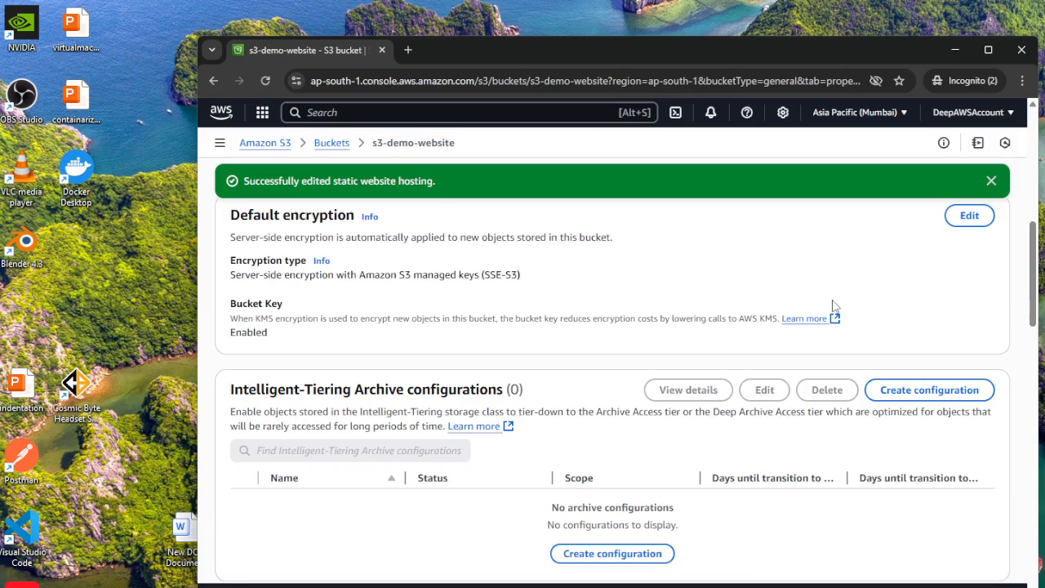
left_click(990, 181)
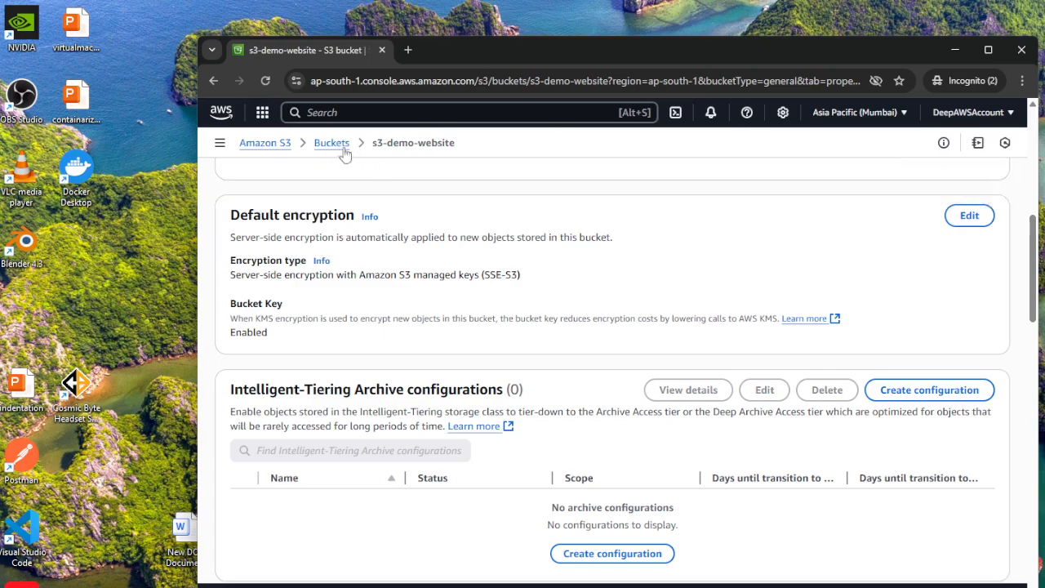
Open the bucket website endpoint from the static website hosting section of the bucket's properties.
scroll(420, 389, "up", 6)
scroll(610, 409, "down", 3)
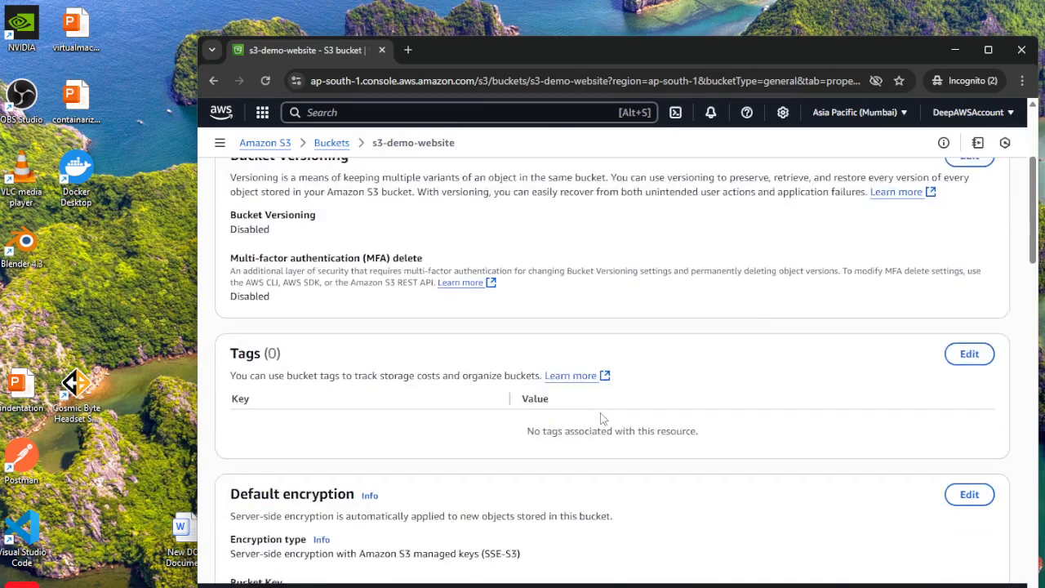
scroll(601, 418, "down", 15)
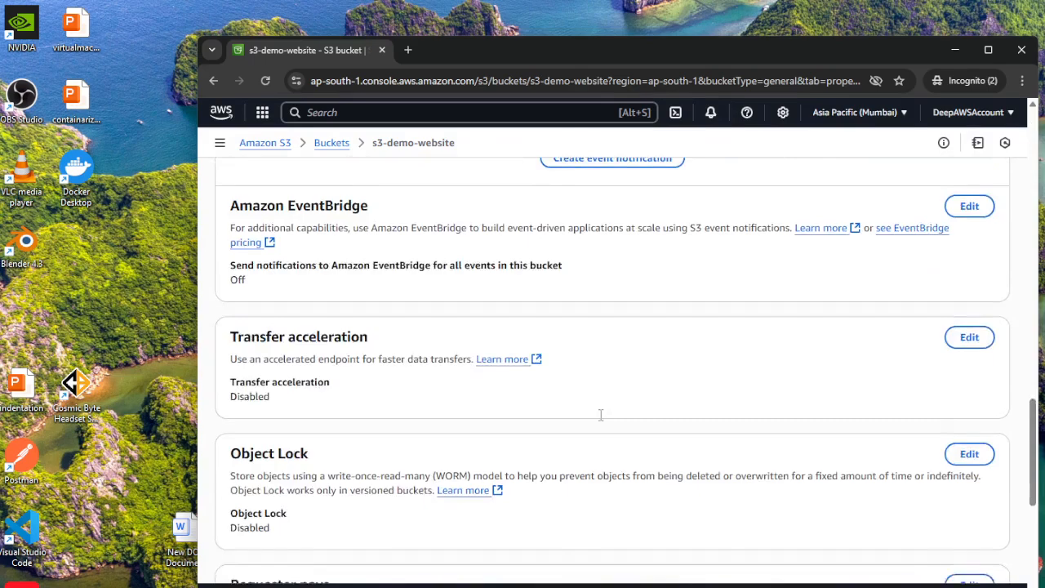
scroll(600, 414, "down", 5)
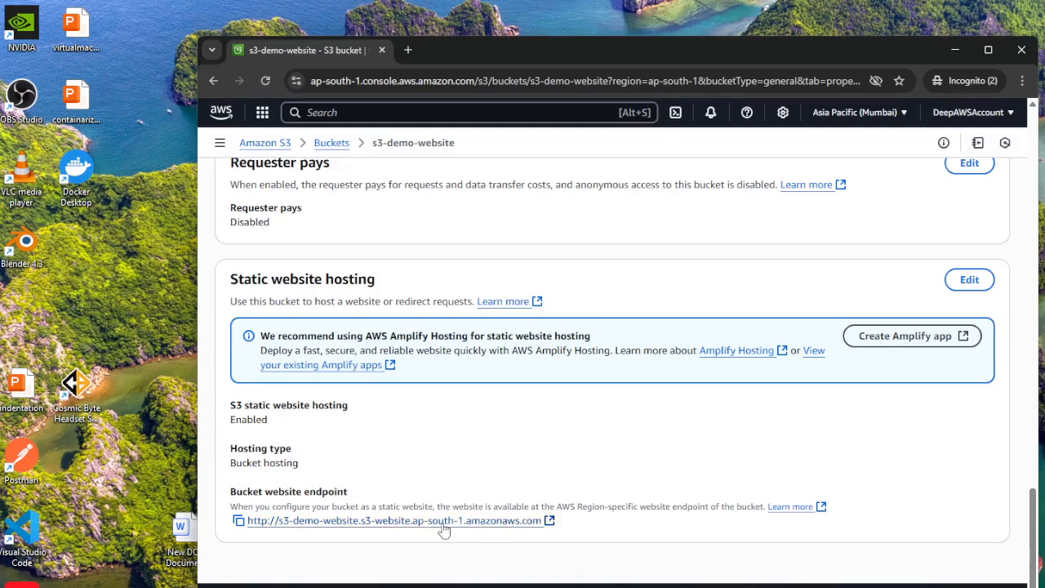
left_click(369, 521)
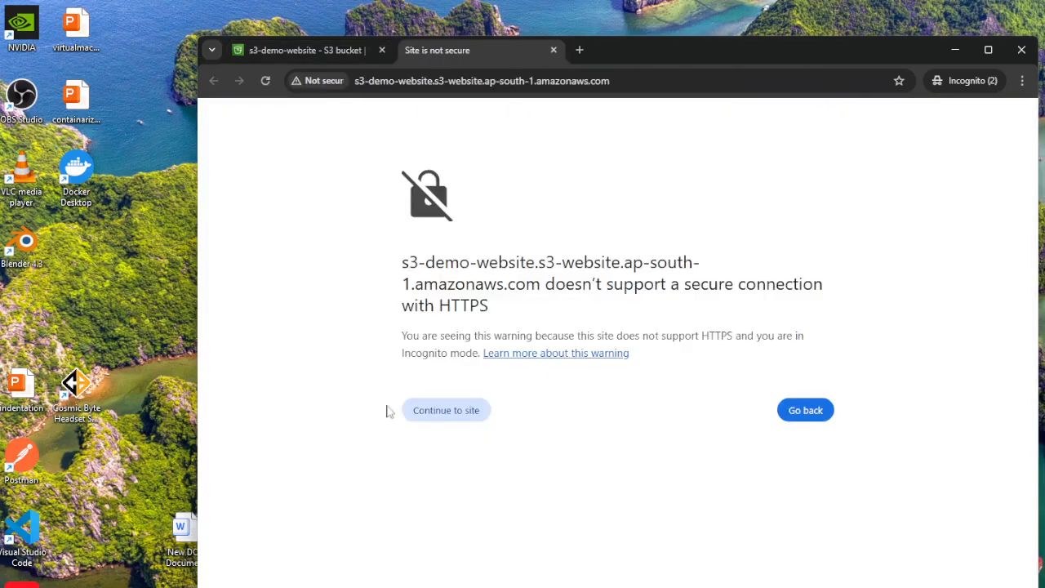
Continue to the bucket website endpoint despite the HTTPS warning and examine the status code and message on the returned page.
left_click(441, 413)
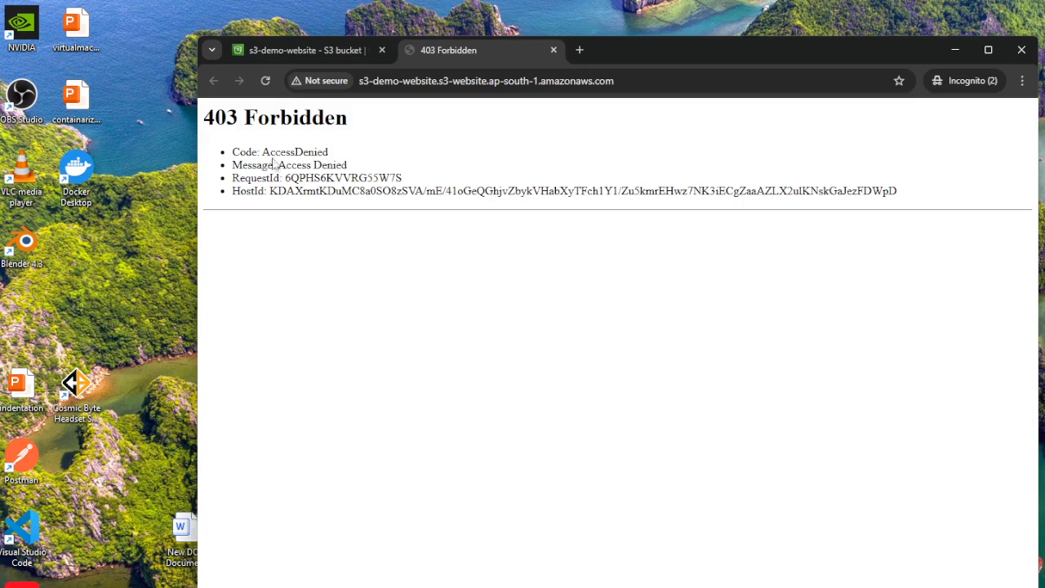
left_click_drag(210, 119, 359, 120)
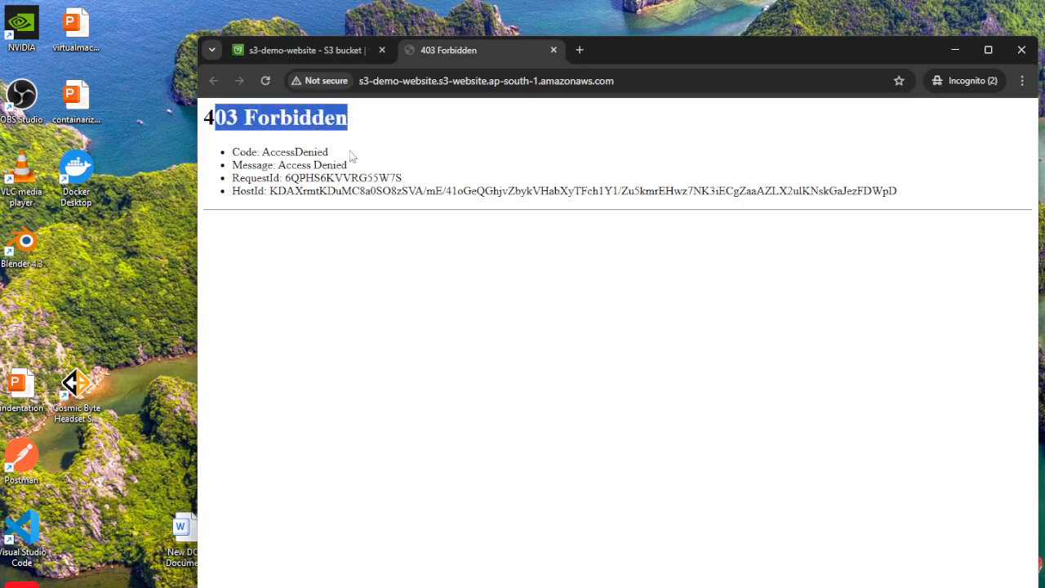
left_click(354, 156)
left_click_drag(204, 117, 568, 366)
left_click(568, 366)
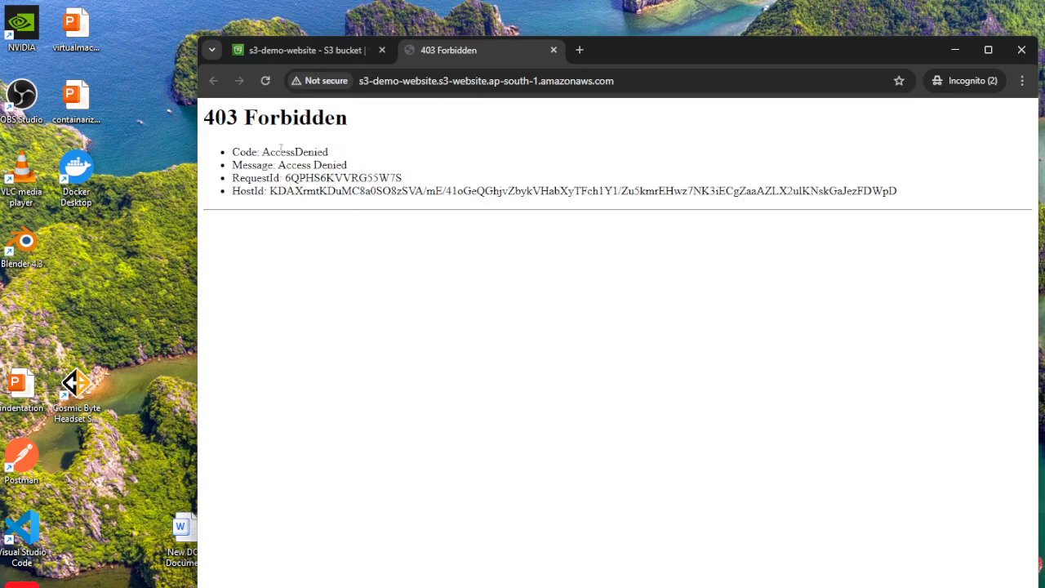
left_click_drag(263, 153, 356, 158)
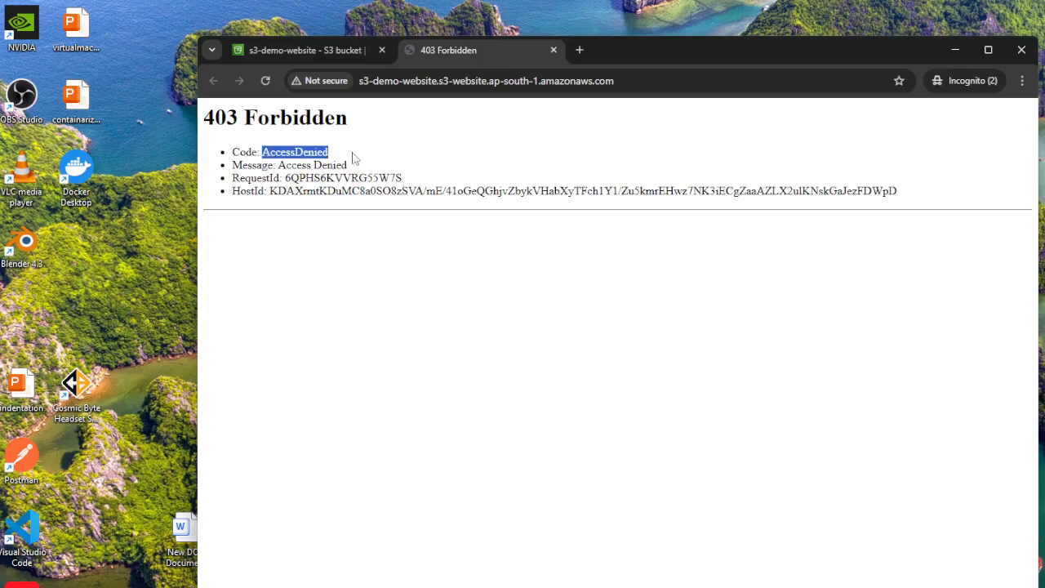
left_click(469, 318)
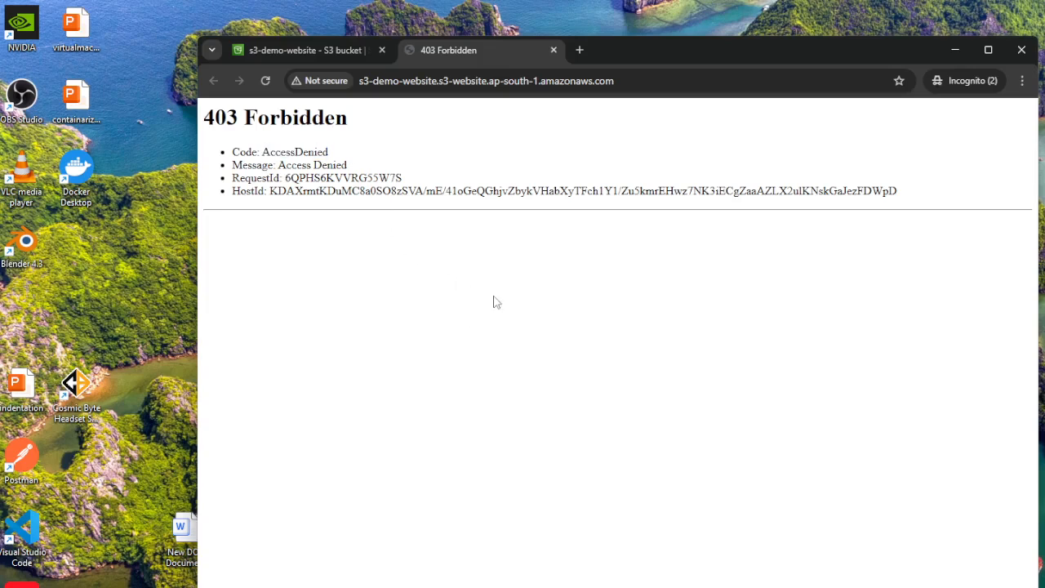
Return to the S3 console and open the bucket policy section in the s3-demo-website bucket's permissions.
left_click(293, 51)
scroll(612, 314, "up", 10)
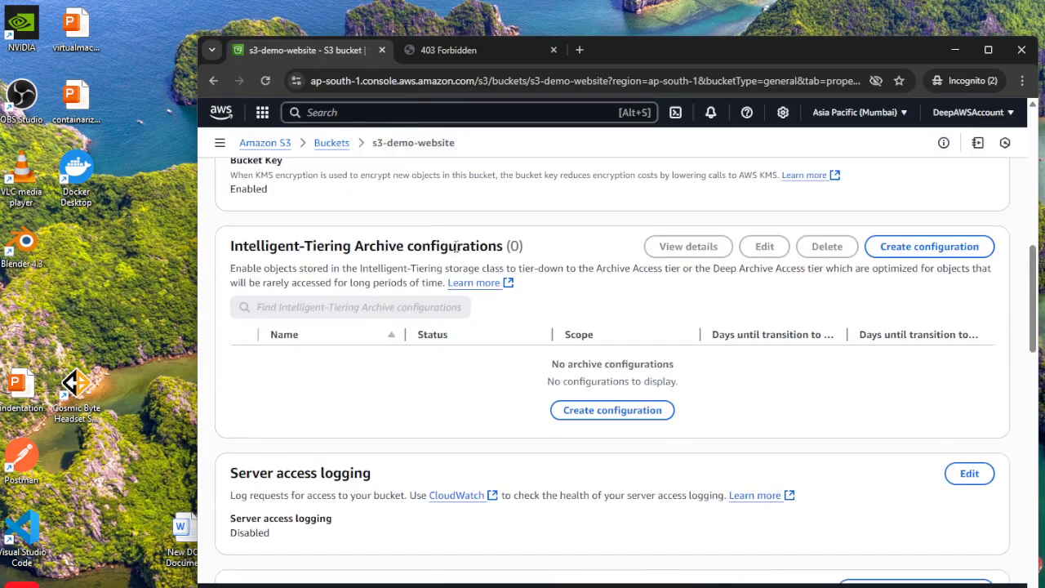
left_click(331, 142)
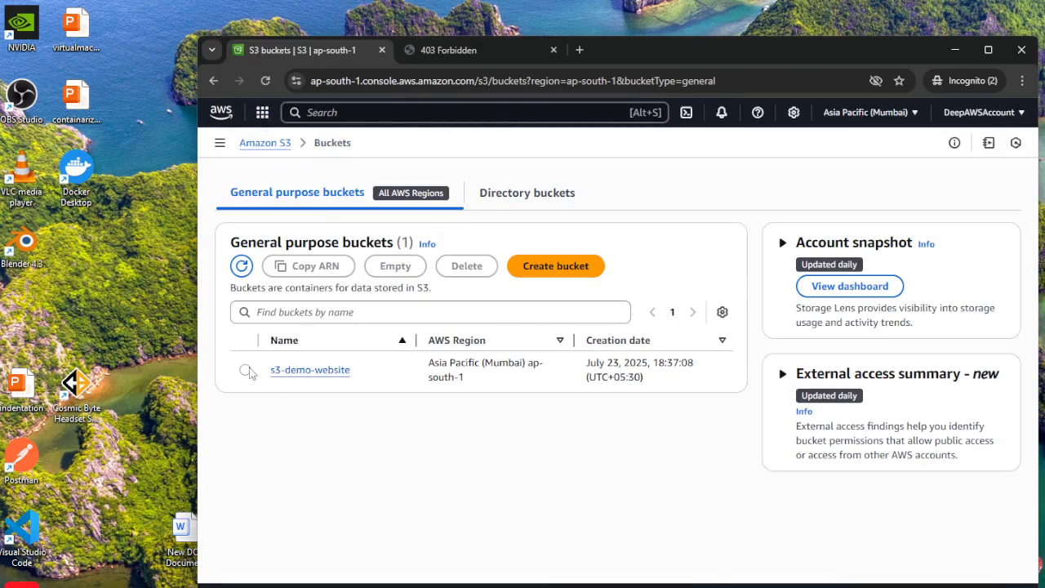
left_click(244, 370)
left_click(312, 378)
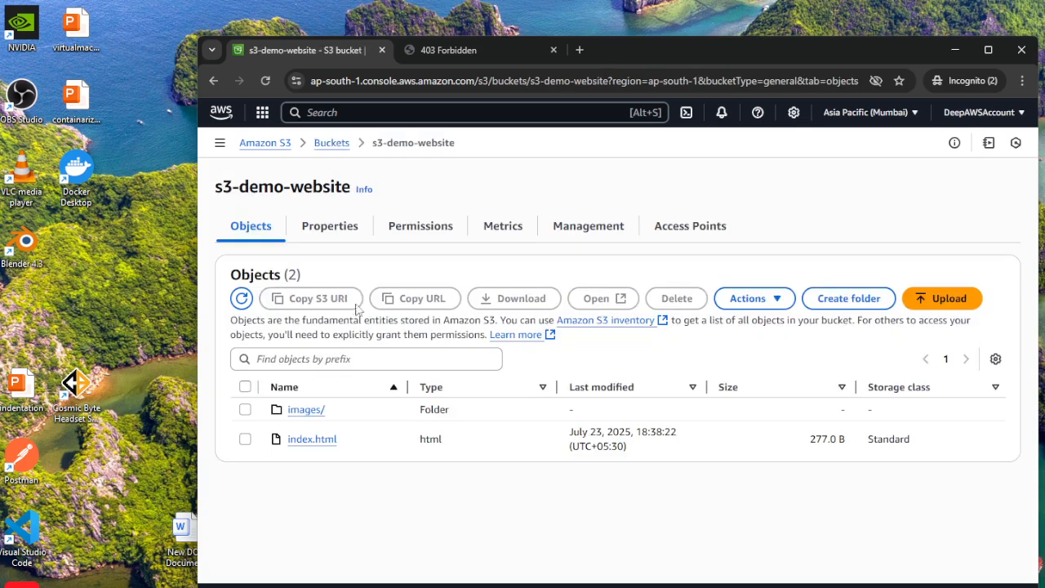
left_click(419, 235)
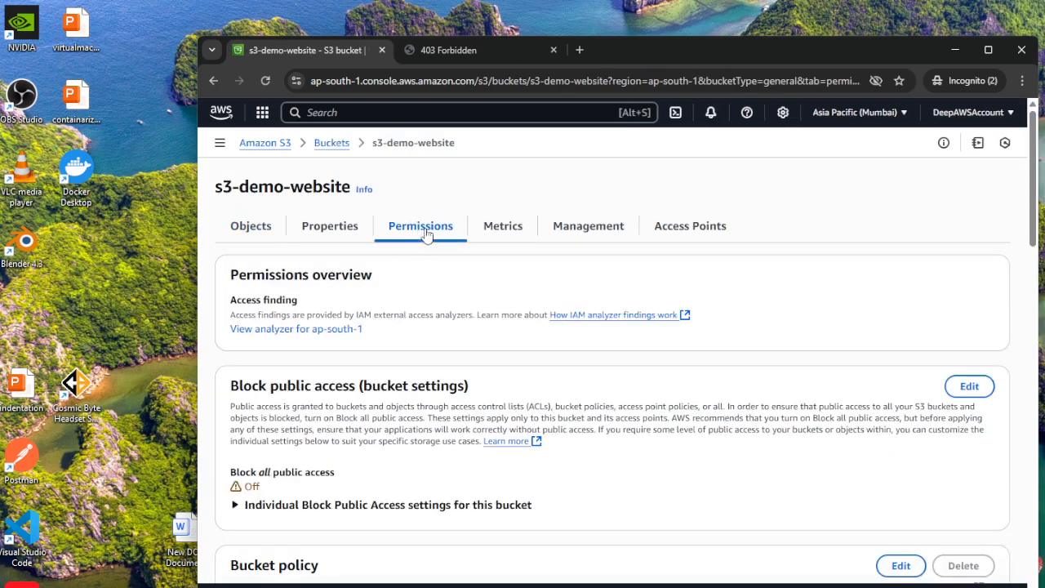
scroll(445, 378, "down", 3)
scroll(338, 253, "up", 1)
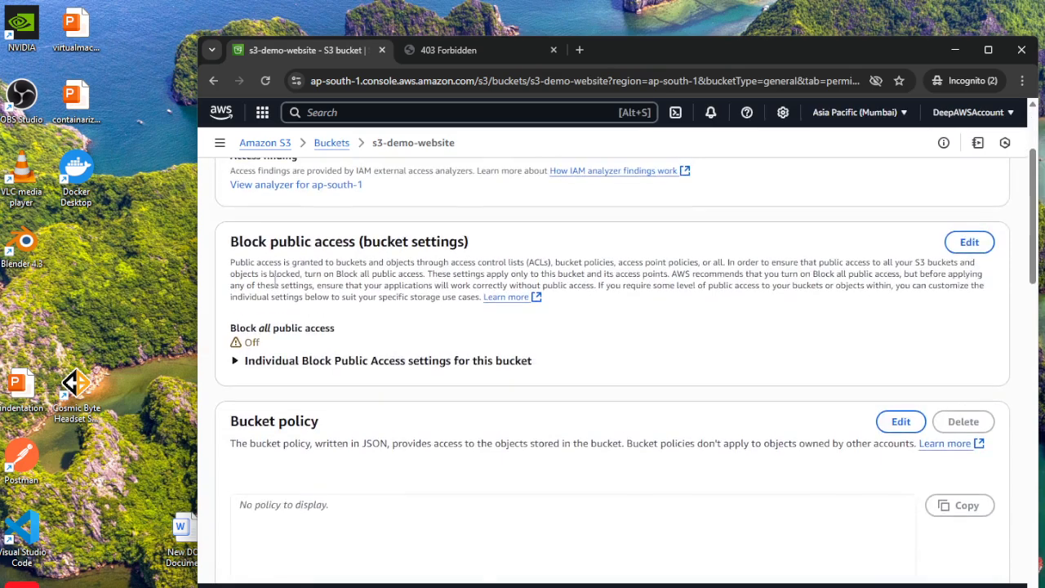
scroll(344, 347, "down", 5)
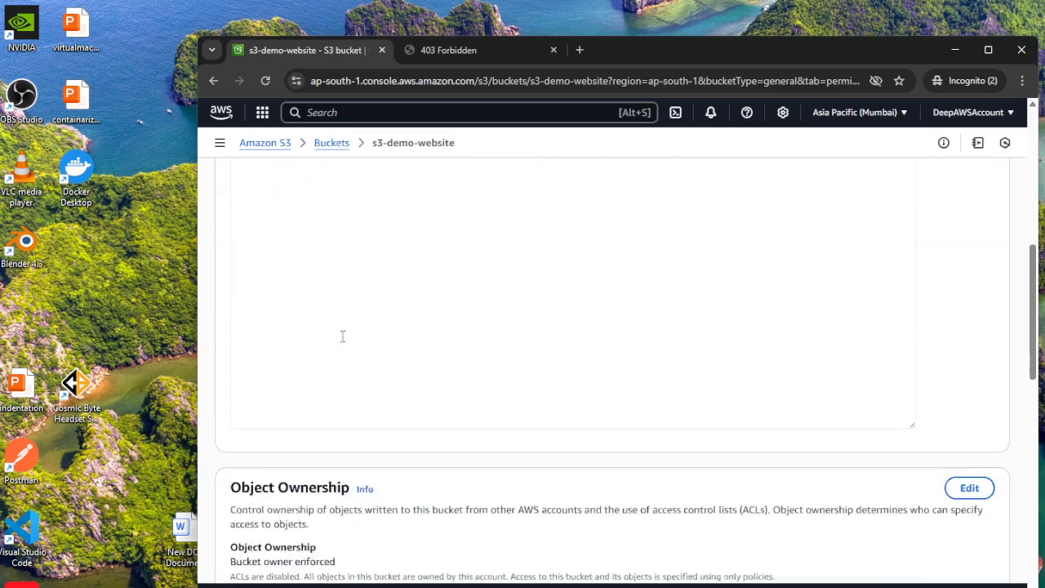
scroll(343, 335, "up", 2)
left_click(279, 327)
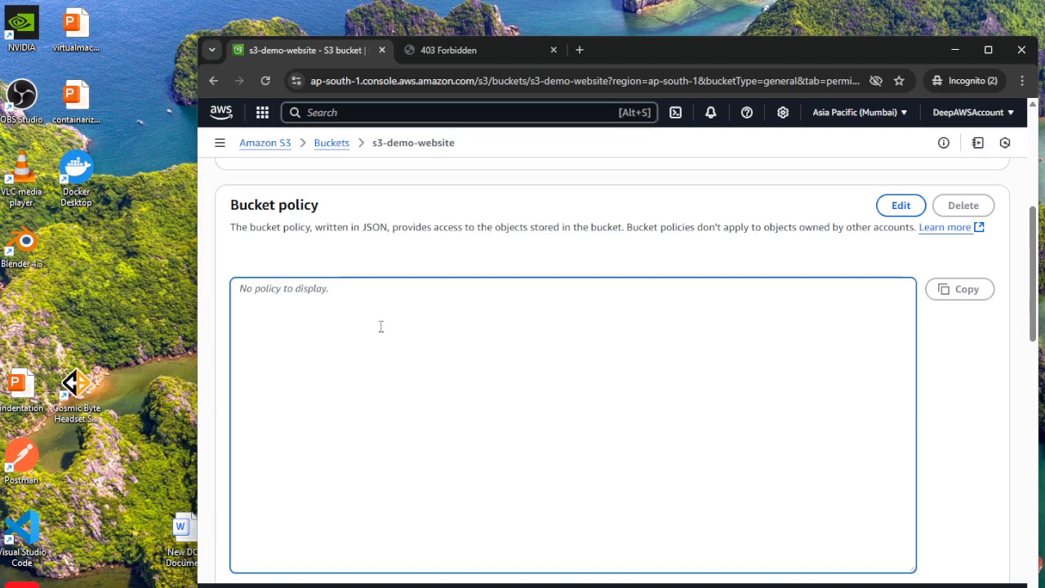
Copy the PublicReadGetObject bucket policy JSON from refer.txt in Notepad++ and switch back to the browser.
key("alt+Tab")
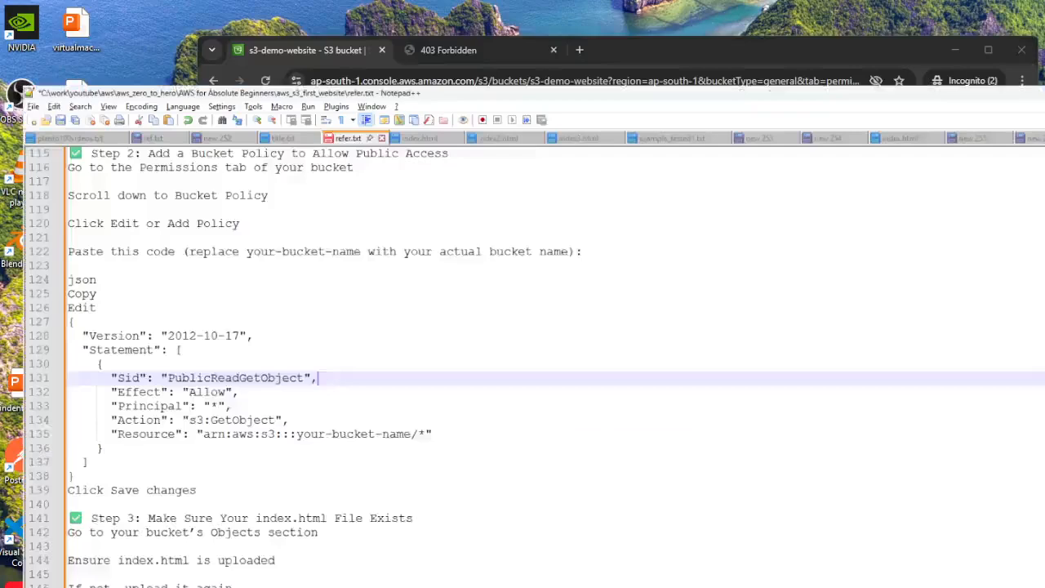
left_click(474, 451)
left_click_drag(2, 266, 27, 441)
key("ctrl+c")
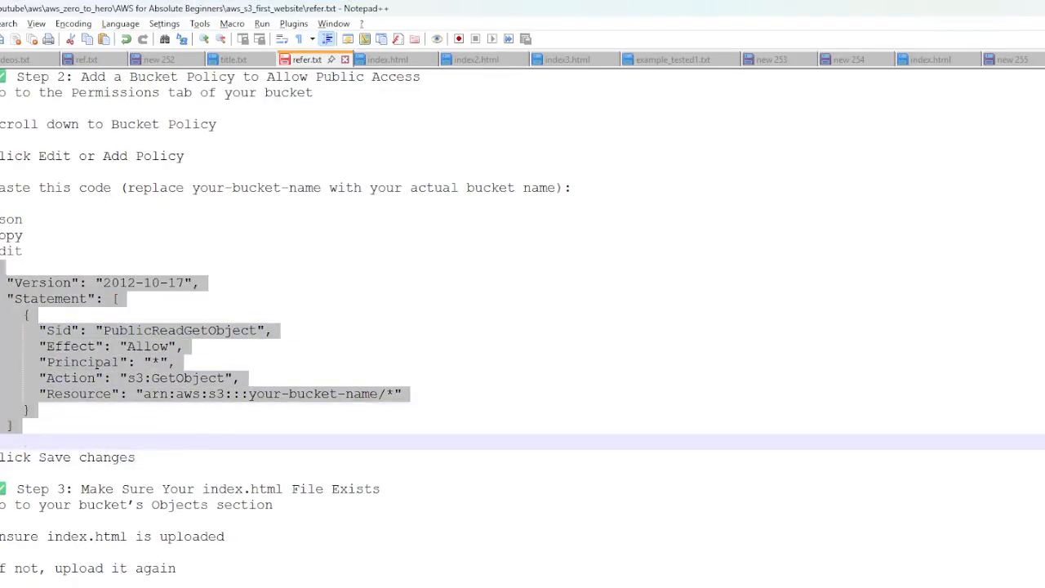
key("alt+Tab")
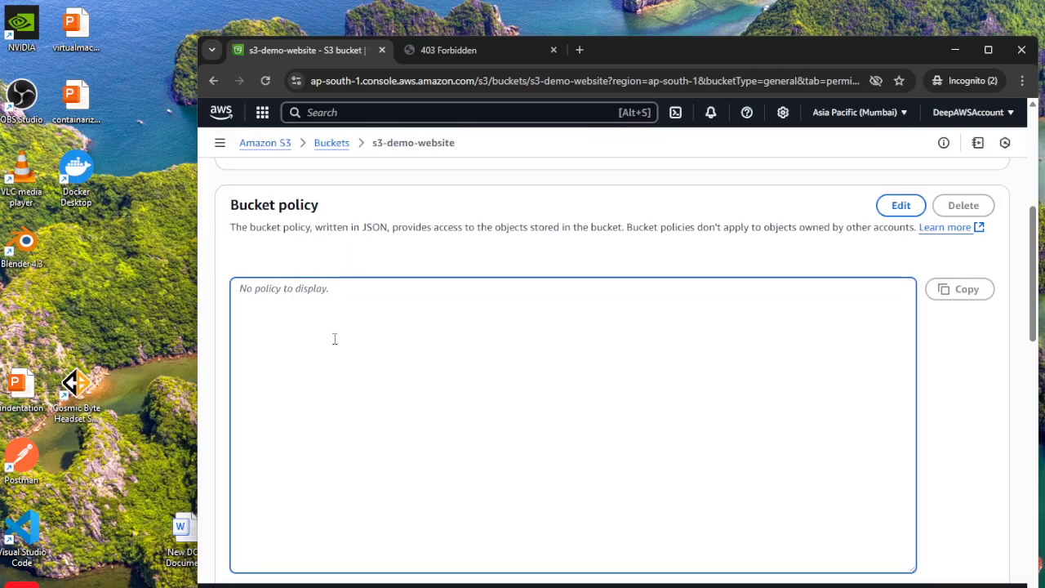
Open the bucket policy for editing and paste the copied PublicReadGetObject JSON into the policy editor.
left_click(900, 206)
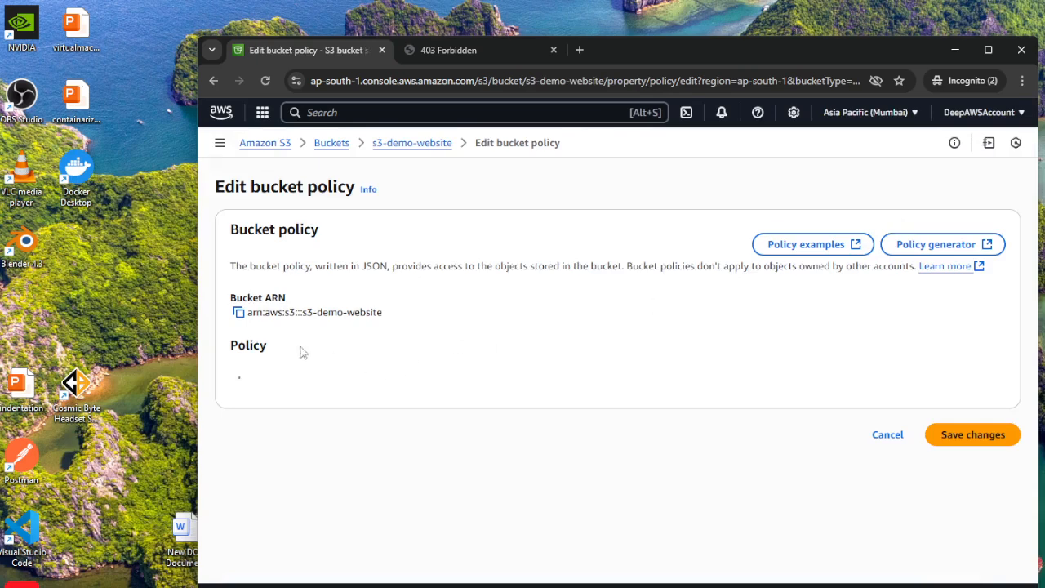
scroll(905, 307, "down", 3)
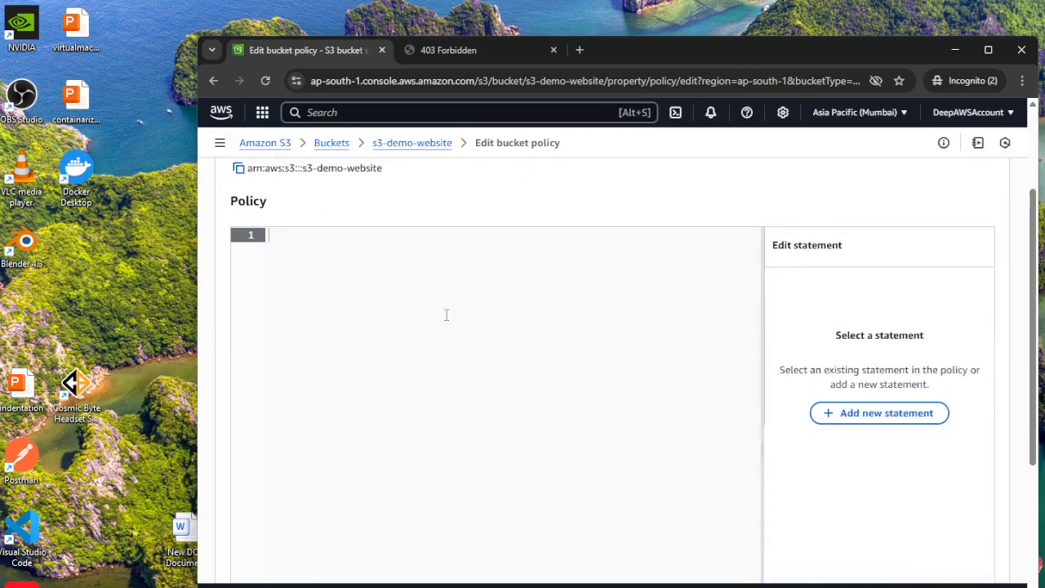
key("ctrl+v")
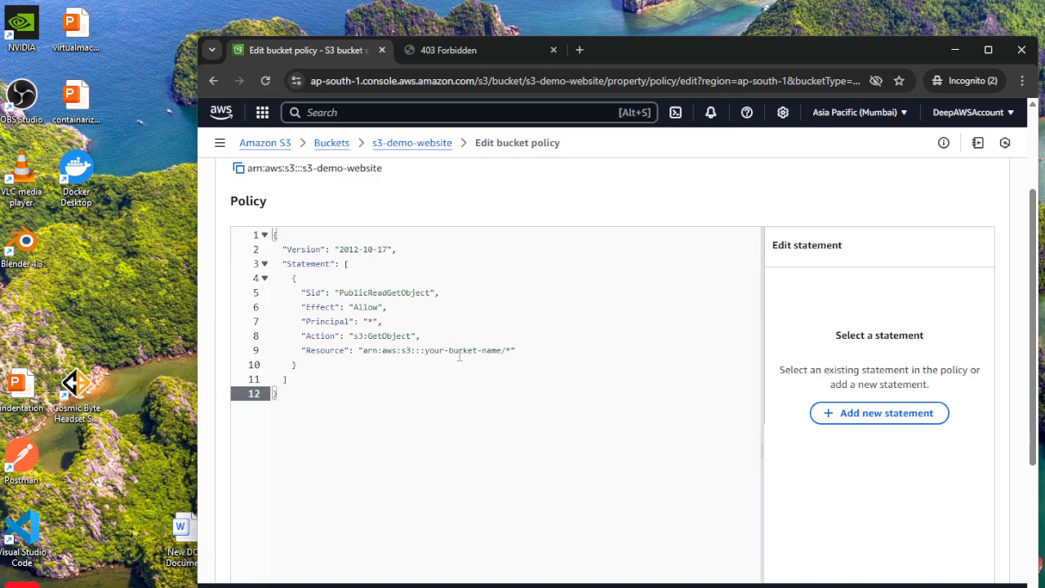
Replace the your-bucket-name placeholder in the policy's Resource ARN with s3_demo_website.
left_click_drag(425, 351, 498, 364)
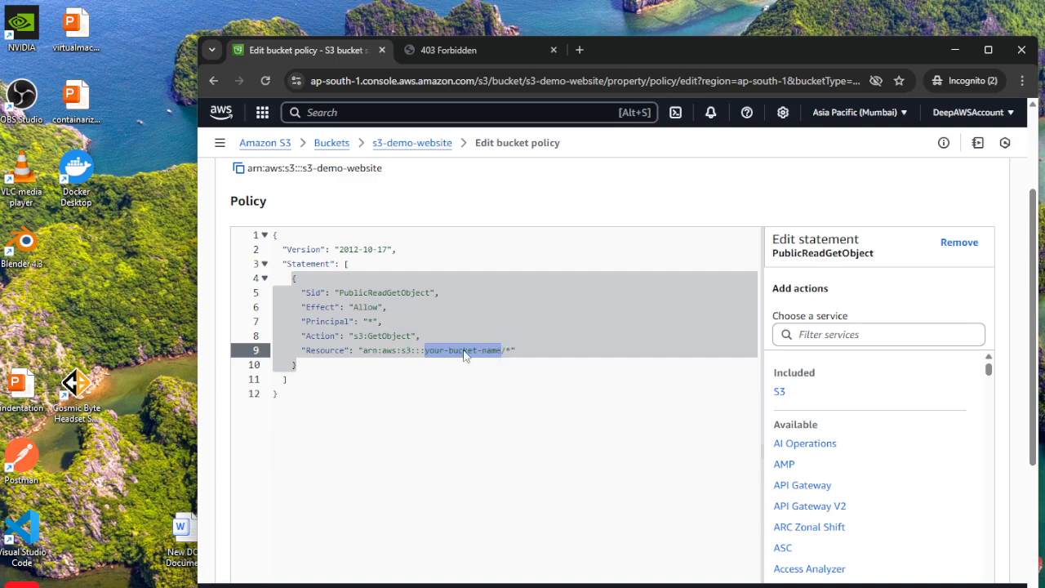
left_click(462, 351)
left_click_drag(425, 351, 502, 351)
type("s3")
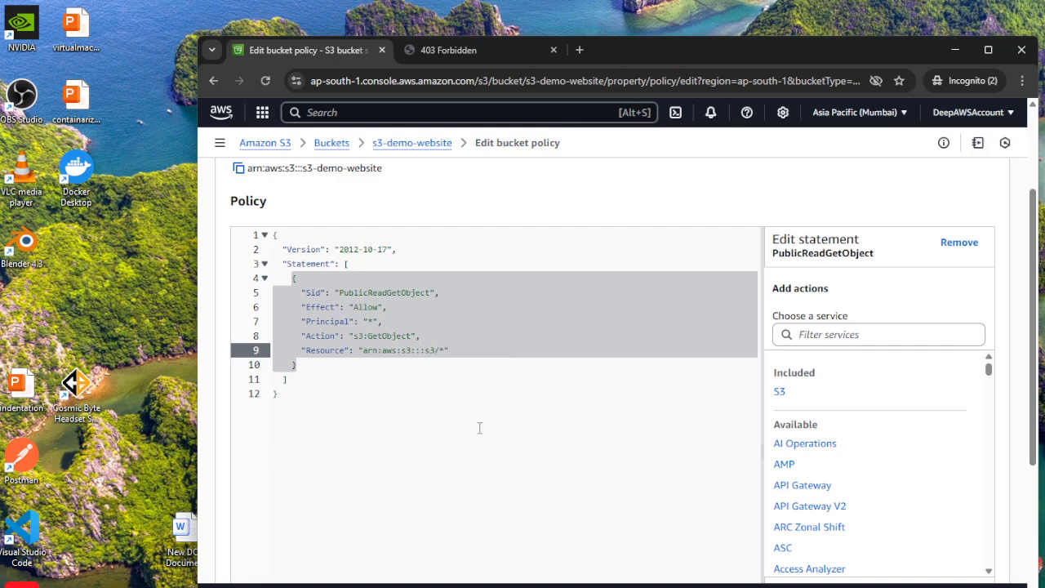
type("-demo")
type("-website")
key("BackSpace")
left_click(626, 433)
scroll(624, 383, "up", 3)
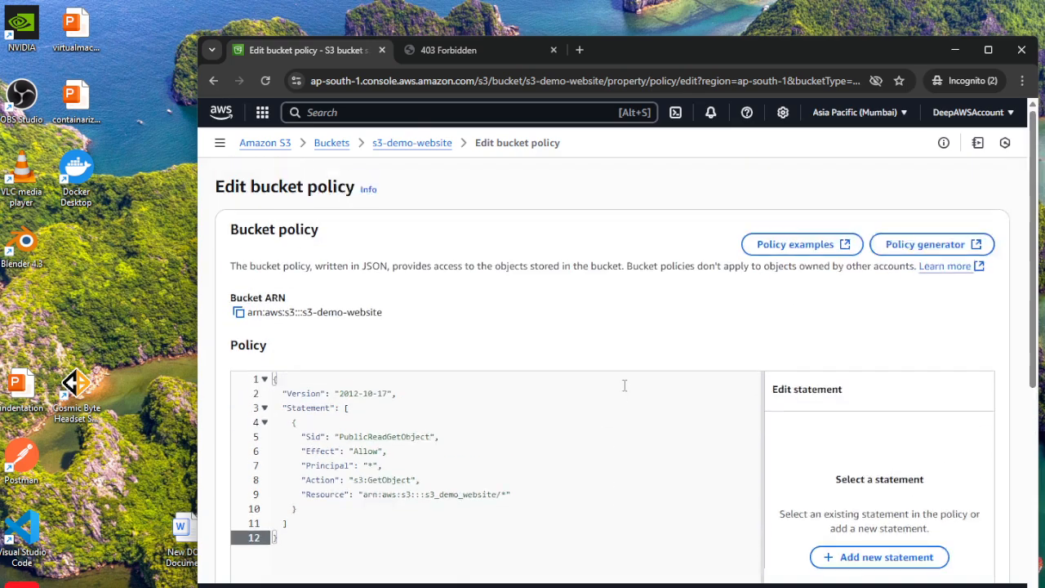
Try to save the bucket policy and read the API response below the editor.
scroll(919, 387, "down", 2)
scroll(919, 387, "down", 5)
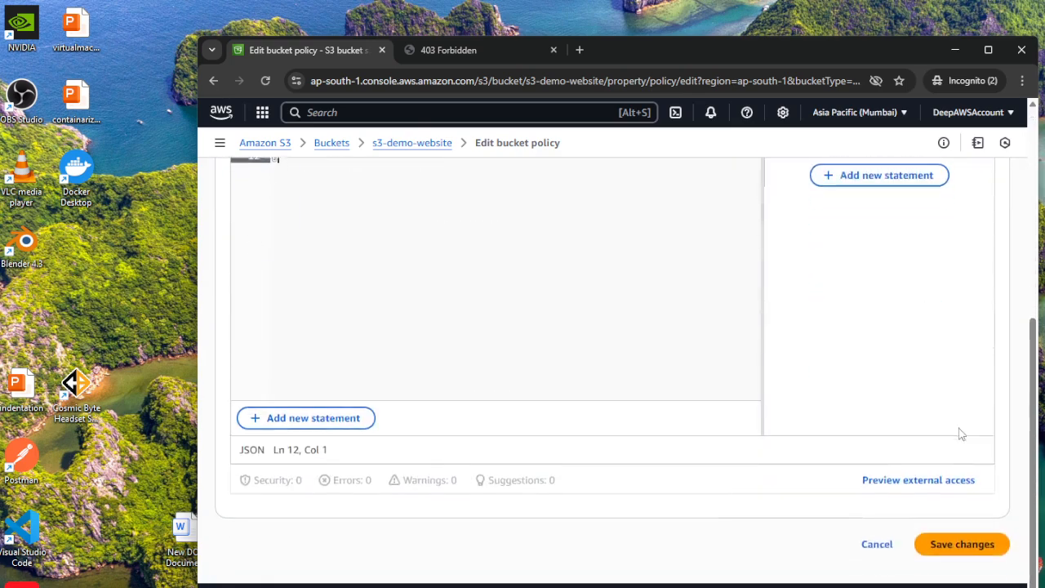
left_click(962, 543)
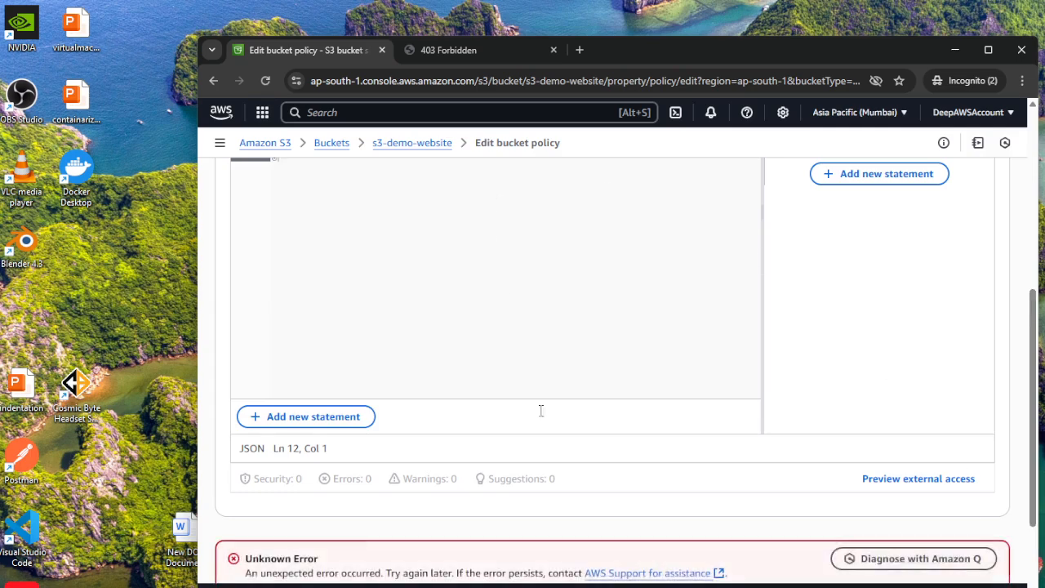
scroll(637, 384, "down", 1)
scroll(576, 413, "down", 2)
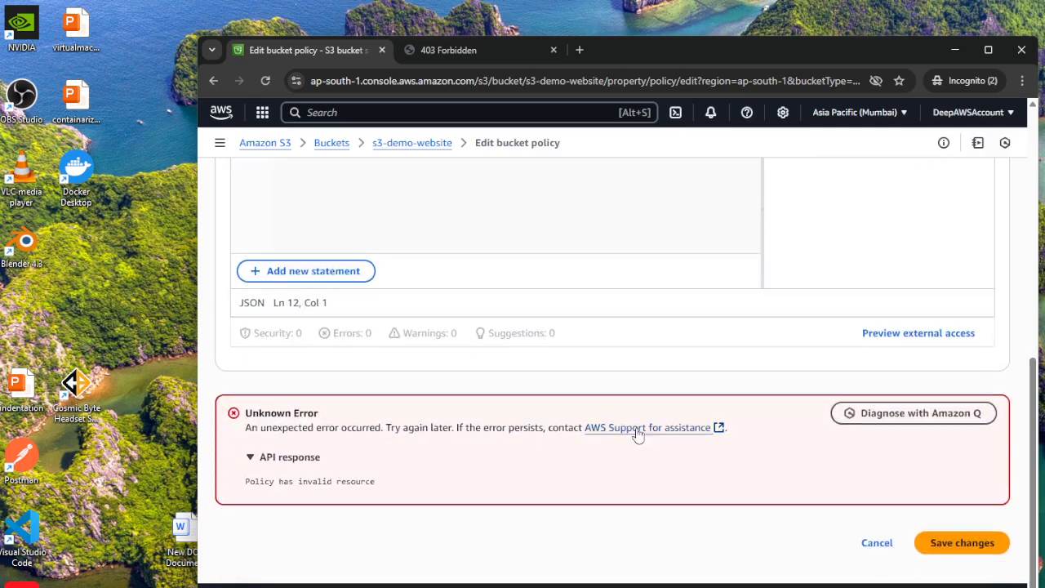
double_click(362, 481)
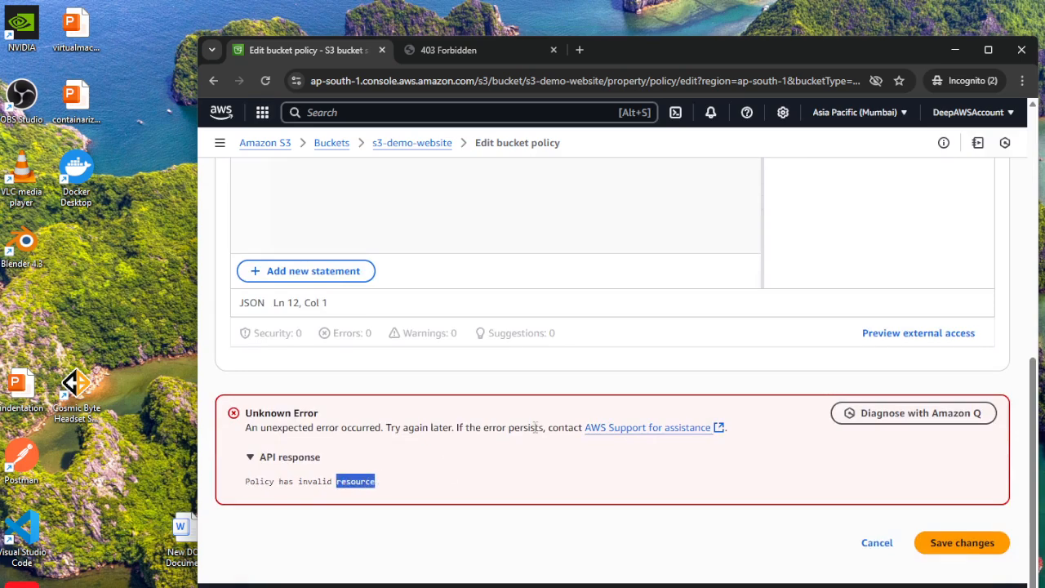
Correct the bucket name in the policy's Resource ARN to s3-demo-website, using hyphens instead of underscores, and save the policy.
scroll(518, 396, "up", 5)
double_click(438, 495)
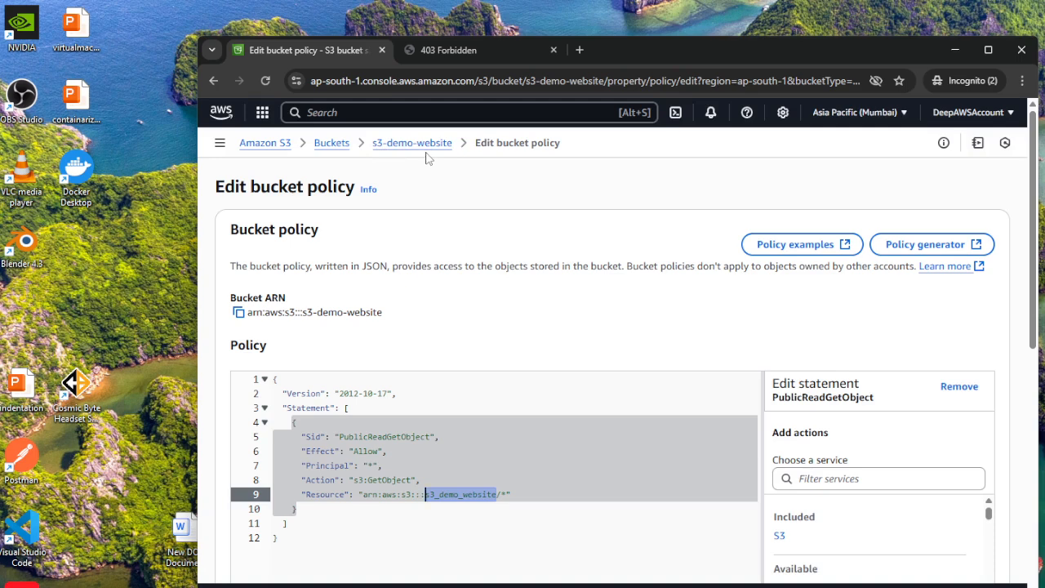
left_click(445, 496)
key("BackSpace")
type("-")
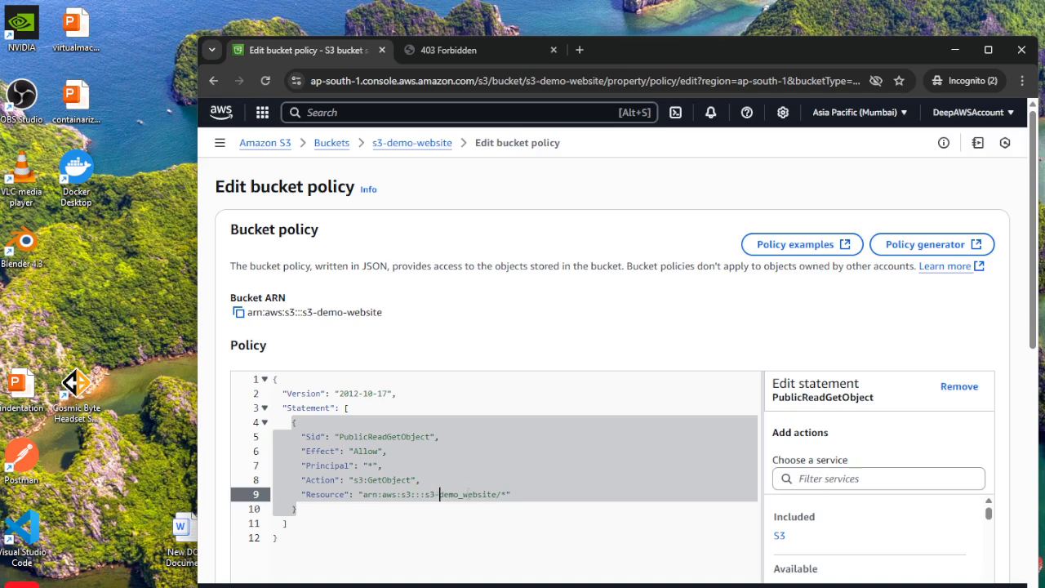
key("BackSpace")
type("-")
scroll(504, 508, "down", 6)
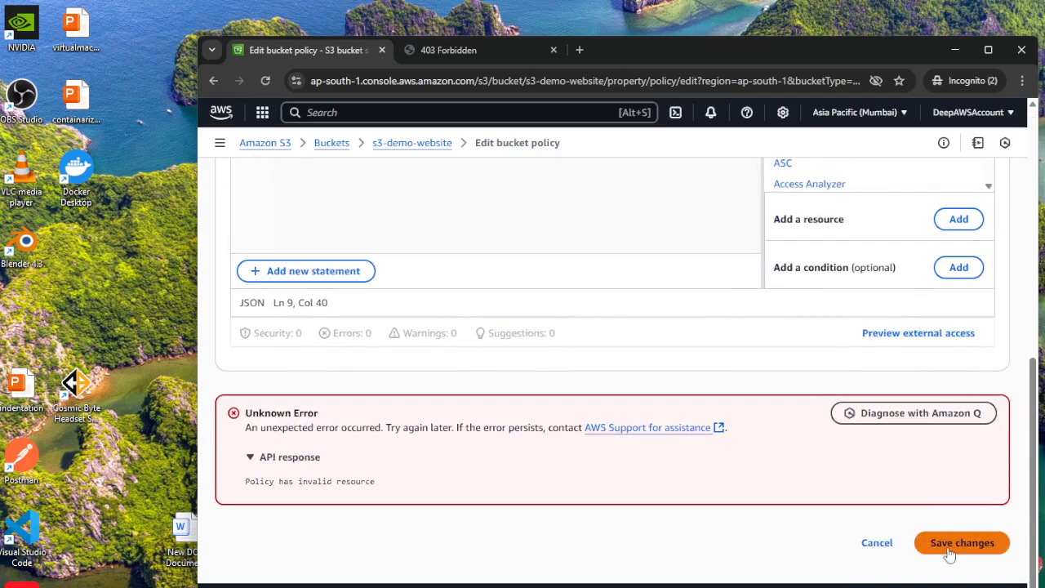
left_click(949, 551)
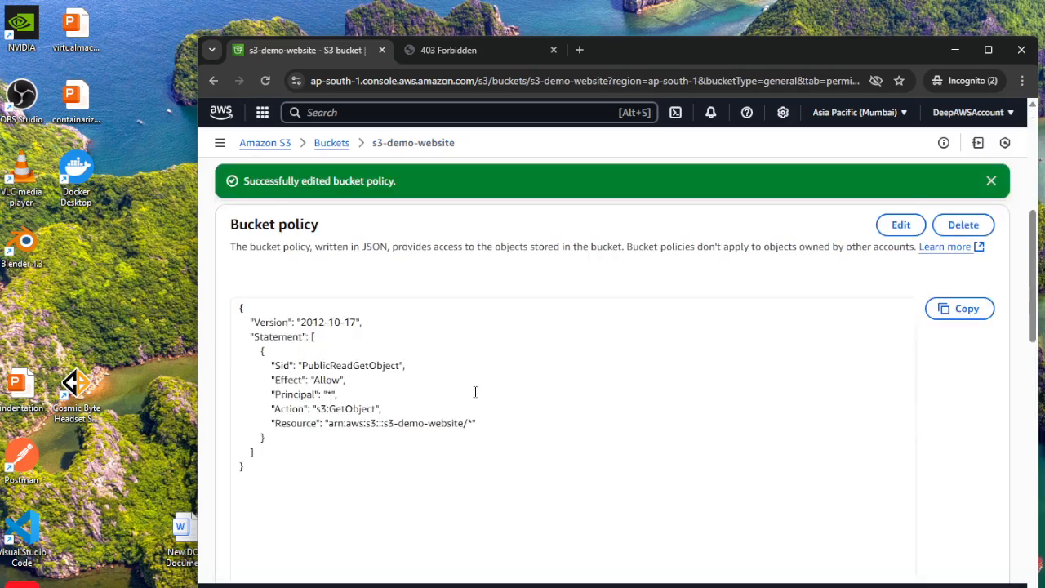
Review the saved bucket policy in the permissions and reload the bucket website endpoint page to check public access.
scroll(476, 390, "down", 2)
scroll(326, 384, "up", 4)
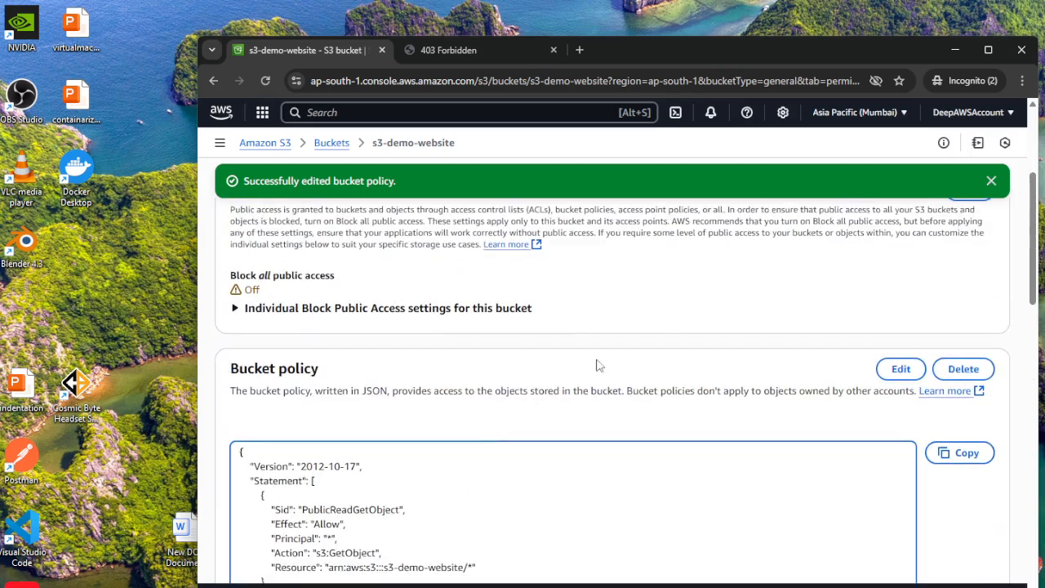
scroll(610, 387, "down", 8)
scroll(596, 406, "down", 4)
scroll(523, 342, "up", 12)
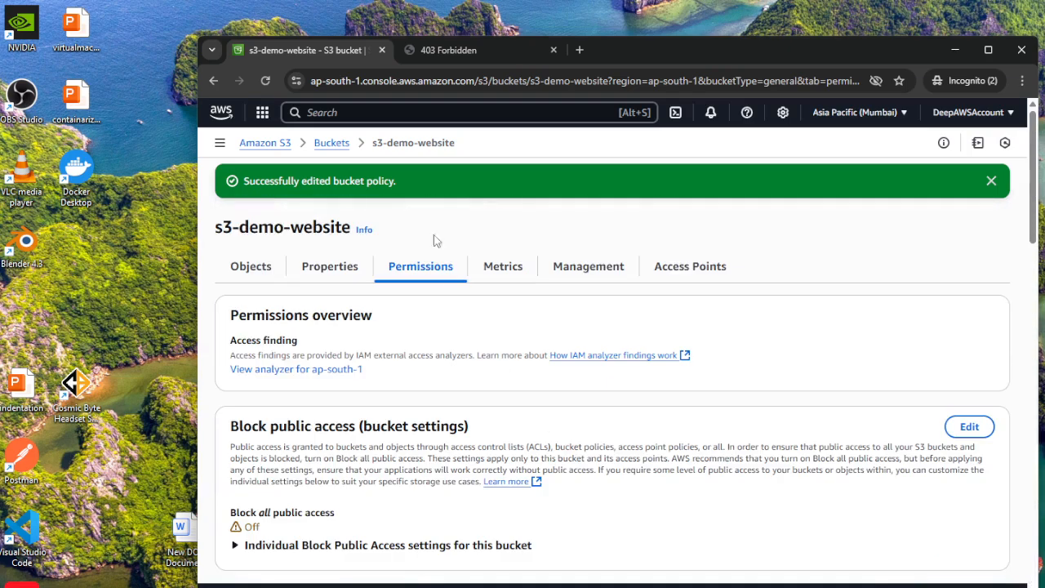
left_click(460, 49)
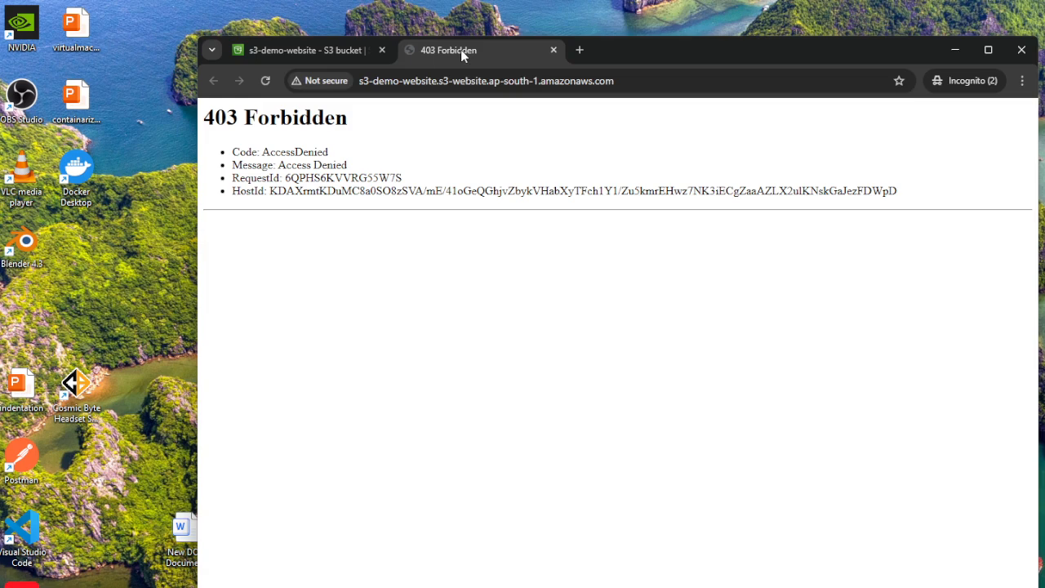
left_click(265, 81)
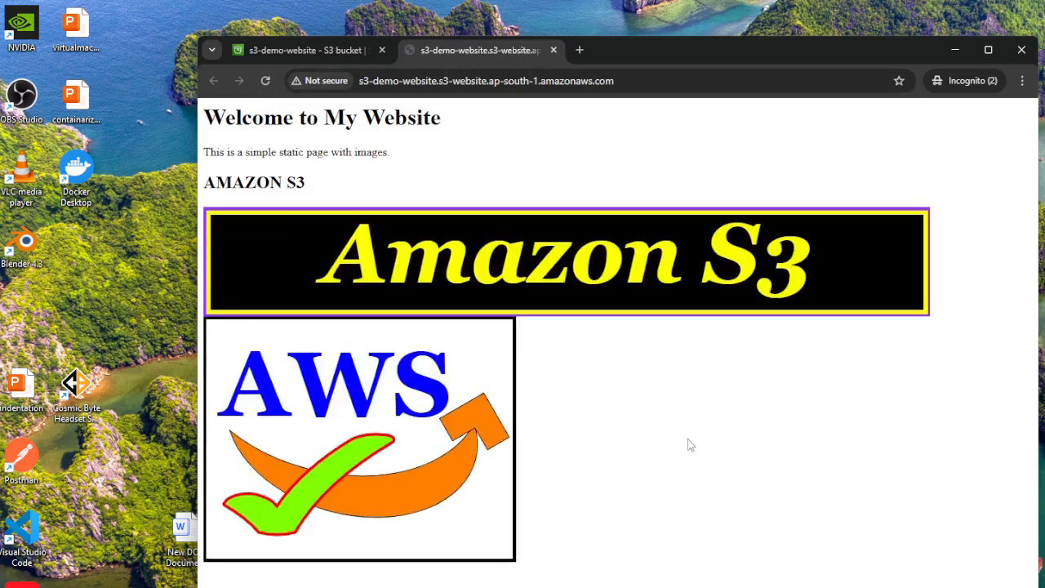